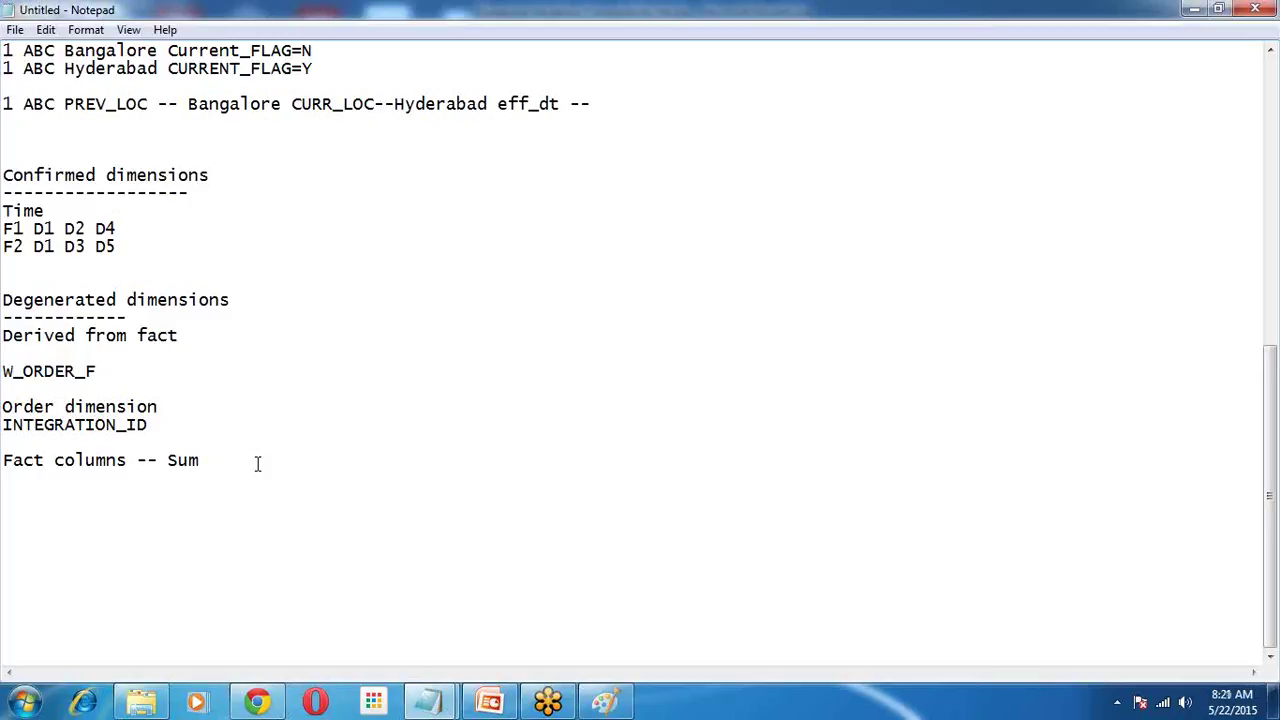
Step: Complete the fact columns line with "Sum() -- fully additive" and add "Semi Additive" on the line below
type("()")
type("-- fully add")
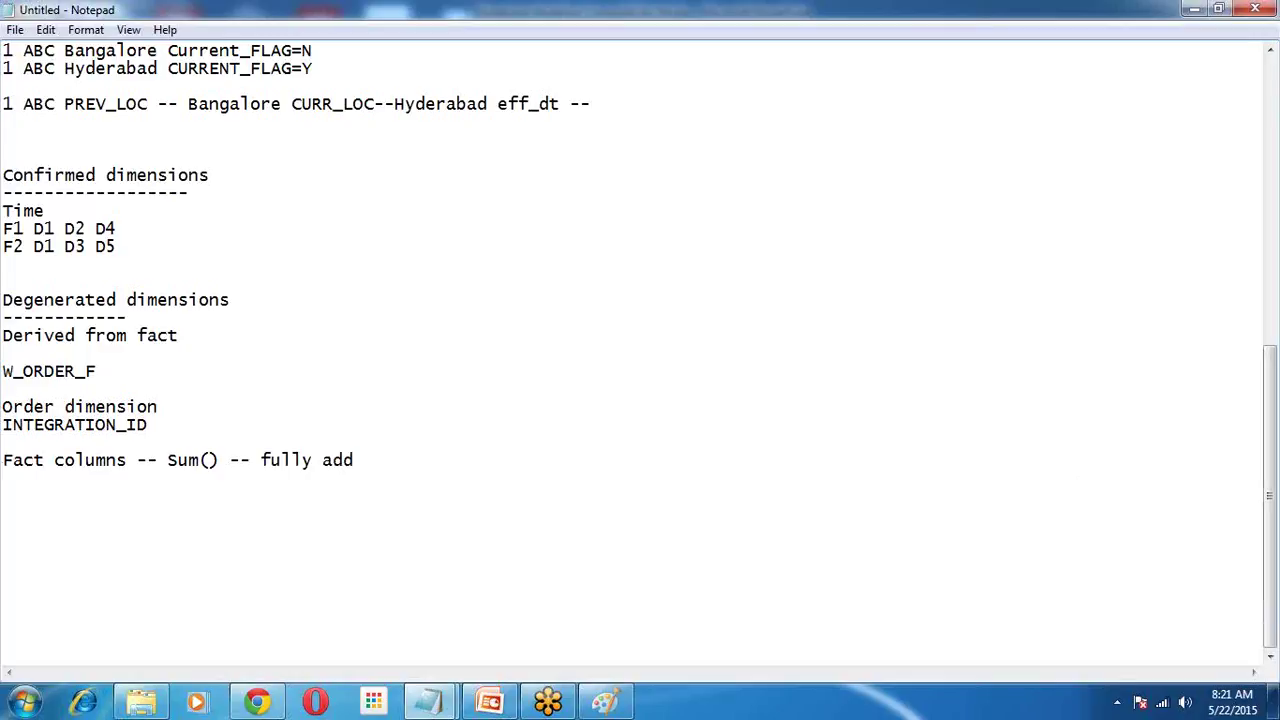
type("itive")
key("Return")
type("Se")
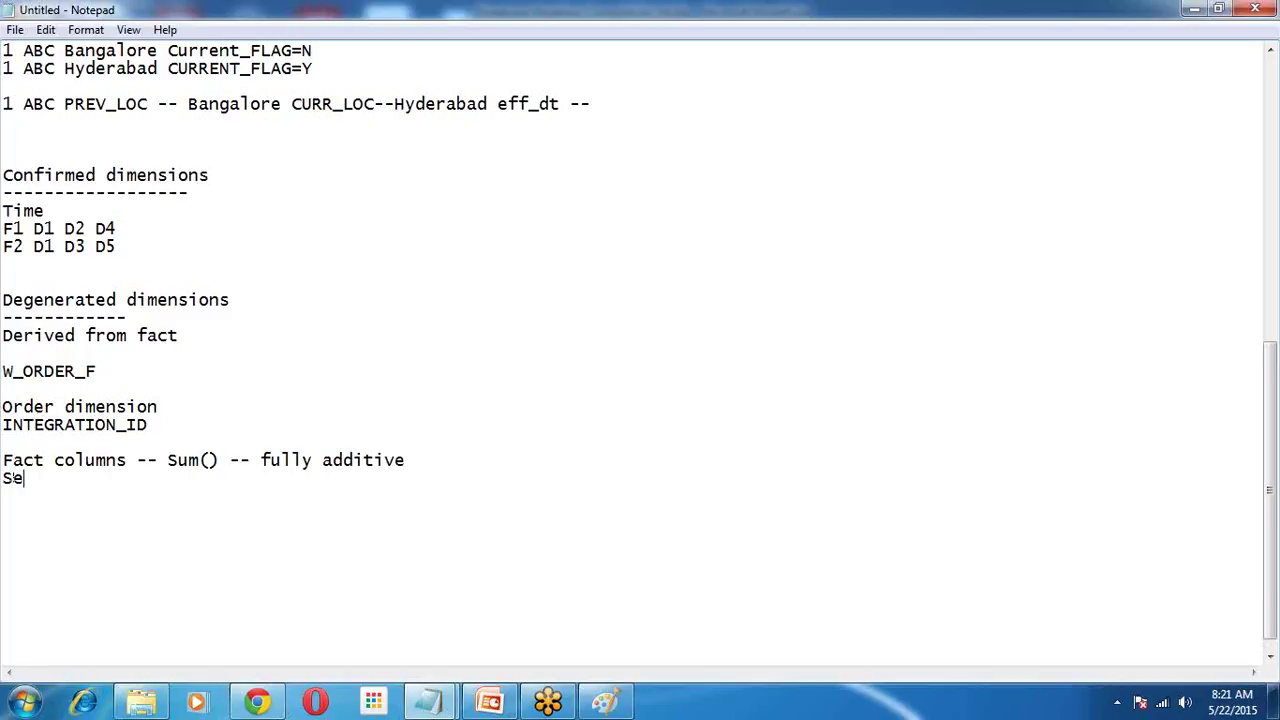
type("mi Additive")
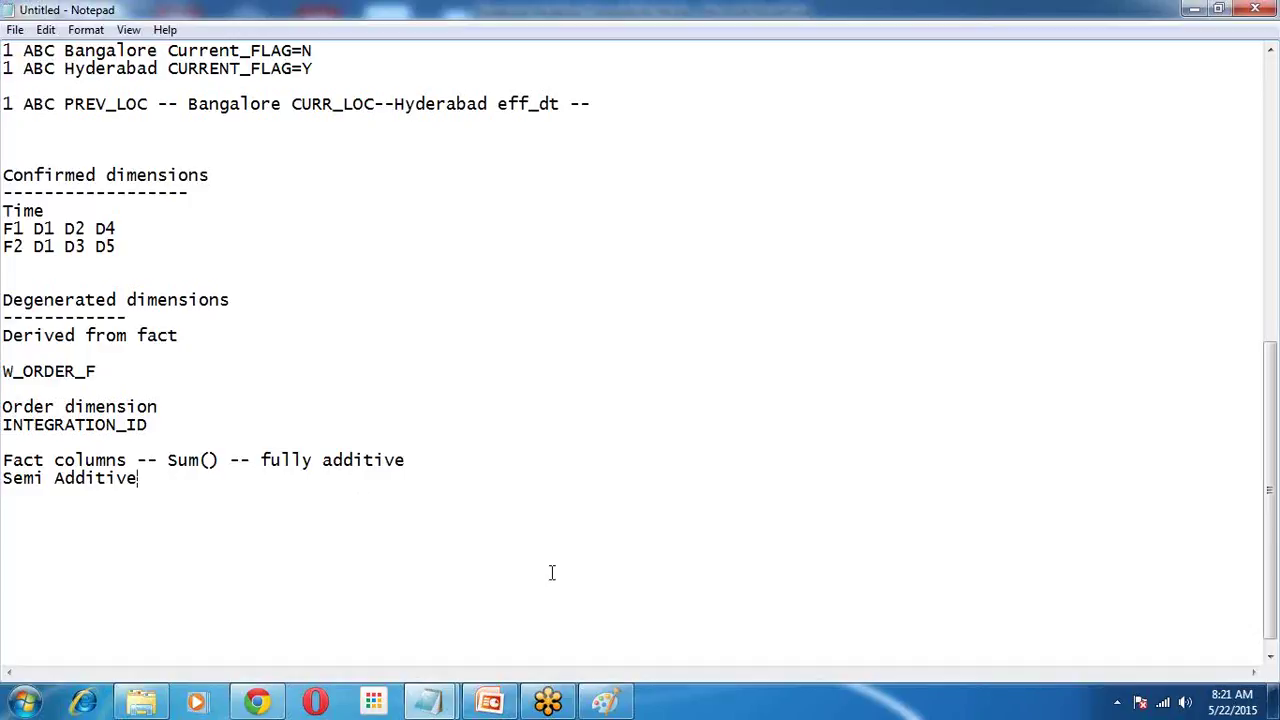
mouse_move(497, 707)
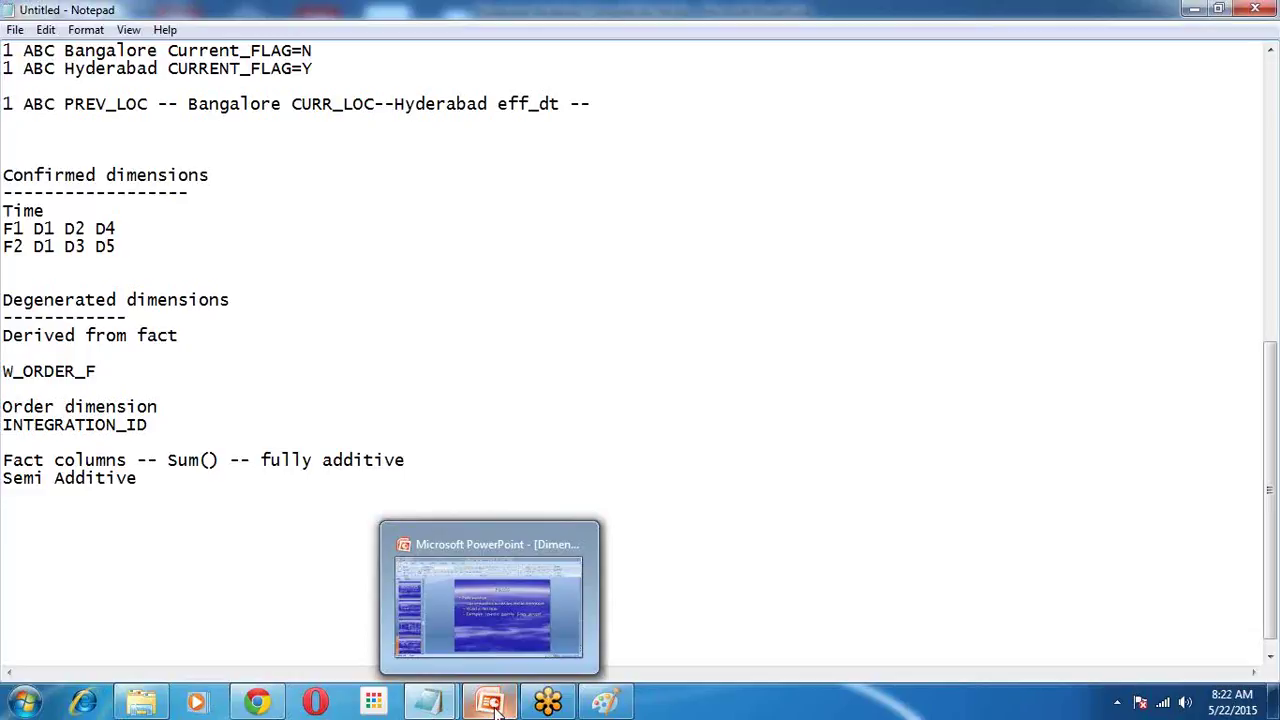
left_click(605, 702)
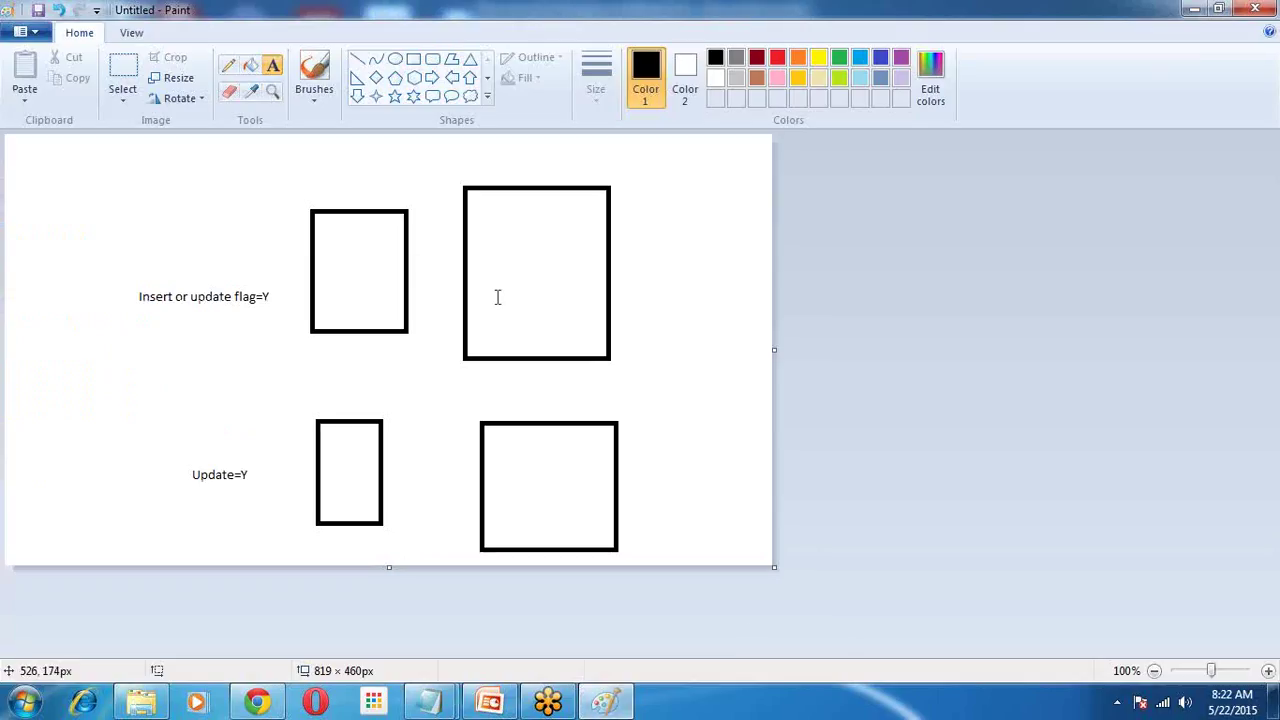
key("ctrl+n")
left_click(666, 350)
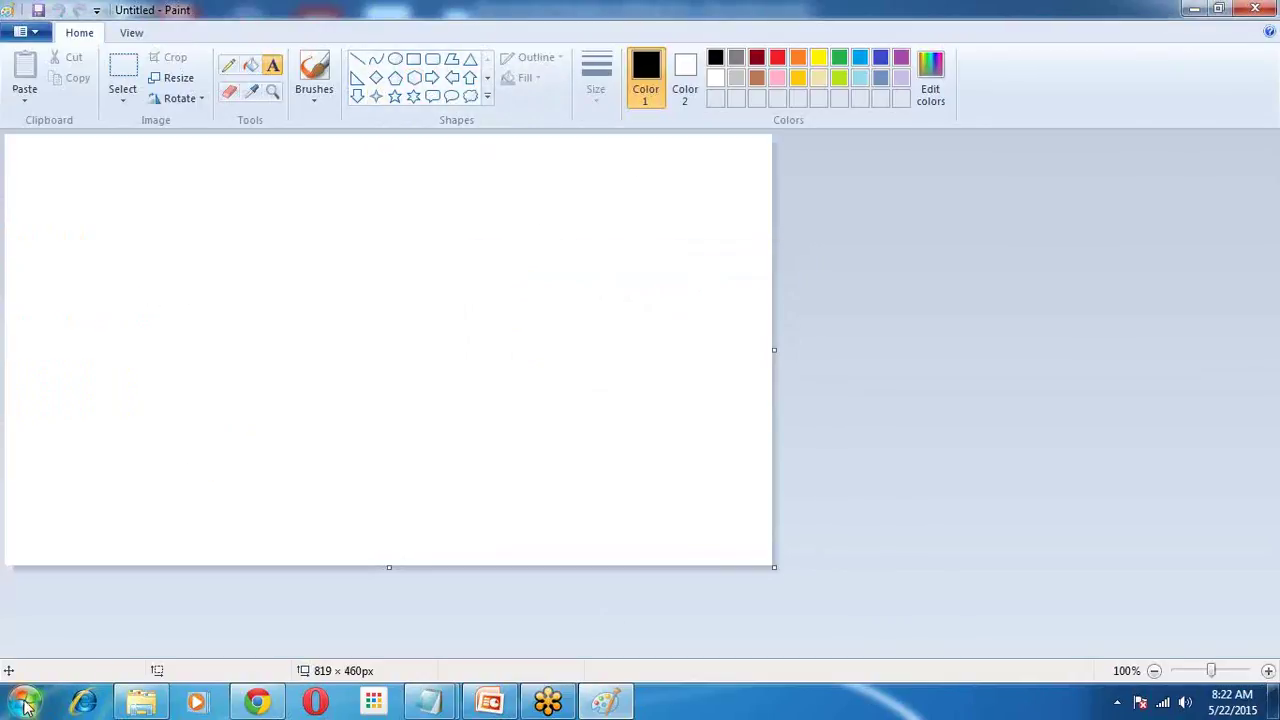
left_click(1193, 12)
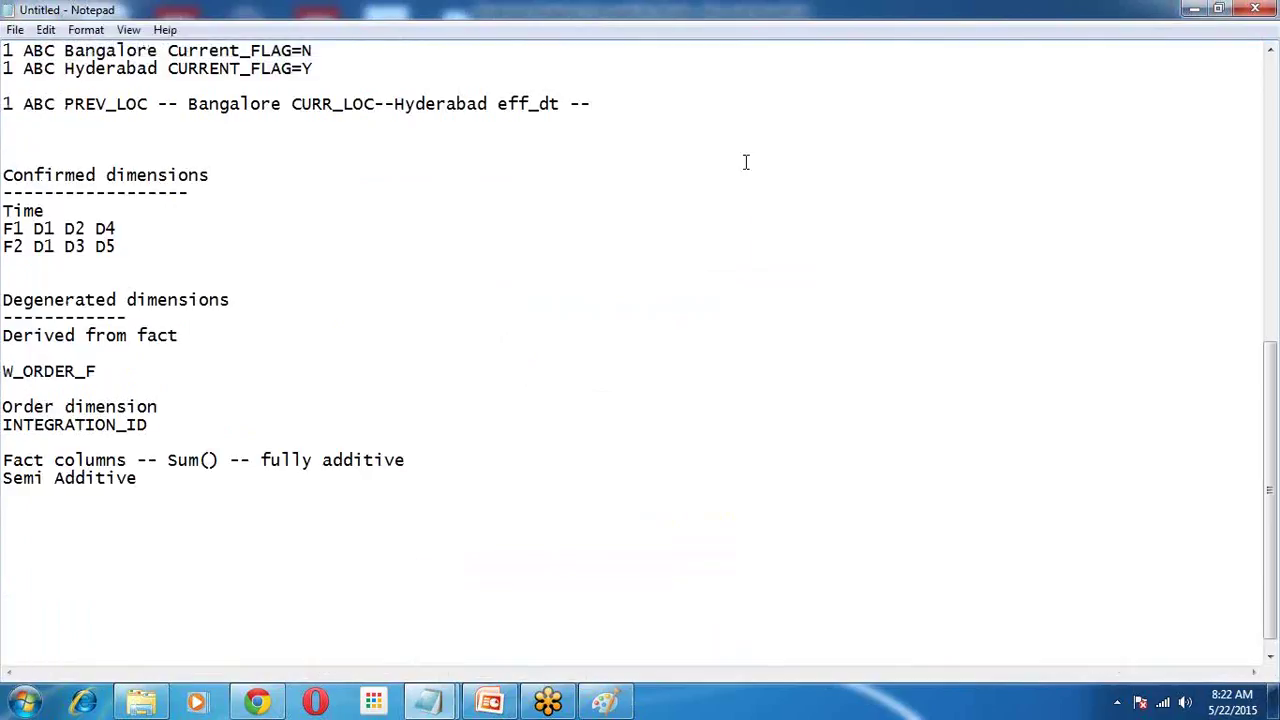
Step: Open a blank workbook in Microsoft Office Excel 2007 and enter 1, 2 and 3 in cells C2 to C4
left_click(28, 704)
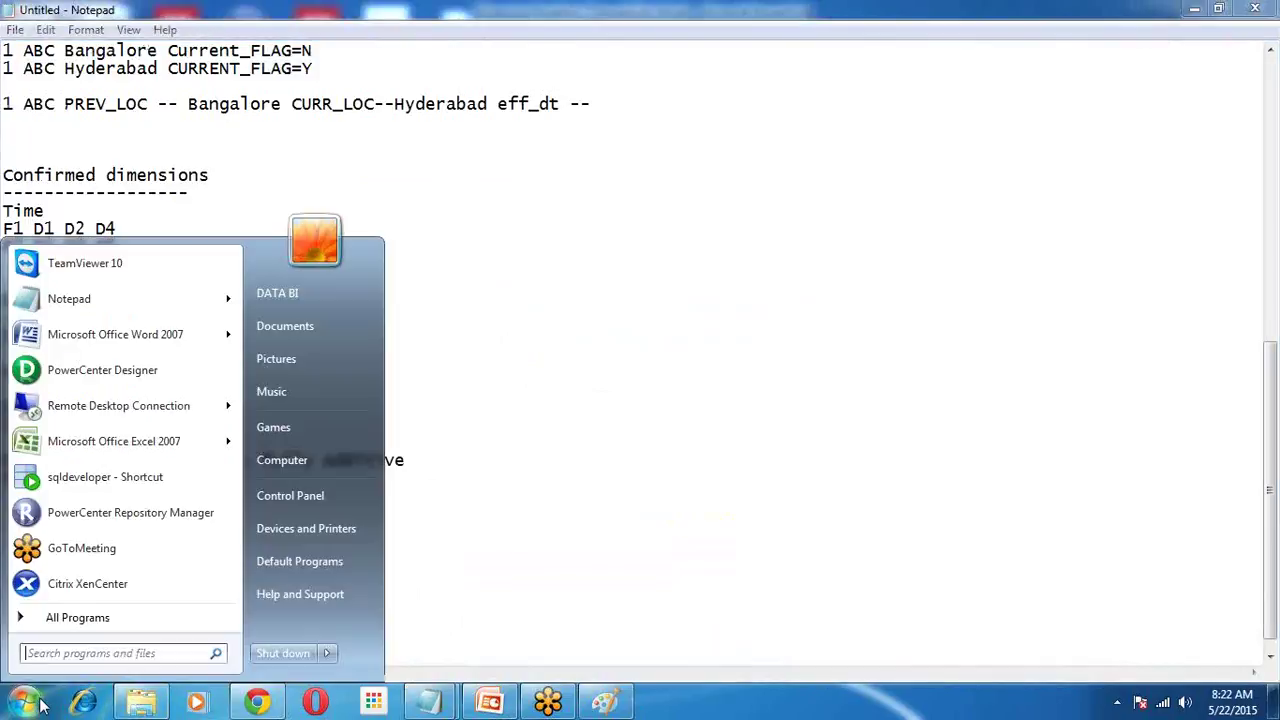
left_click(150, 437)
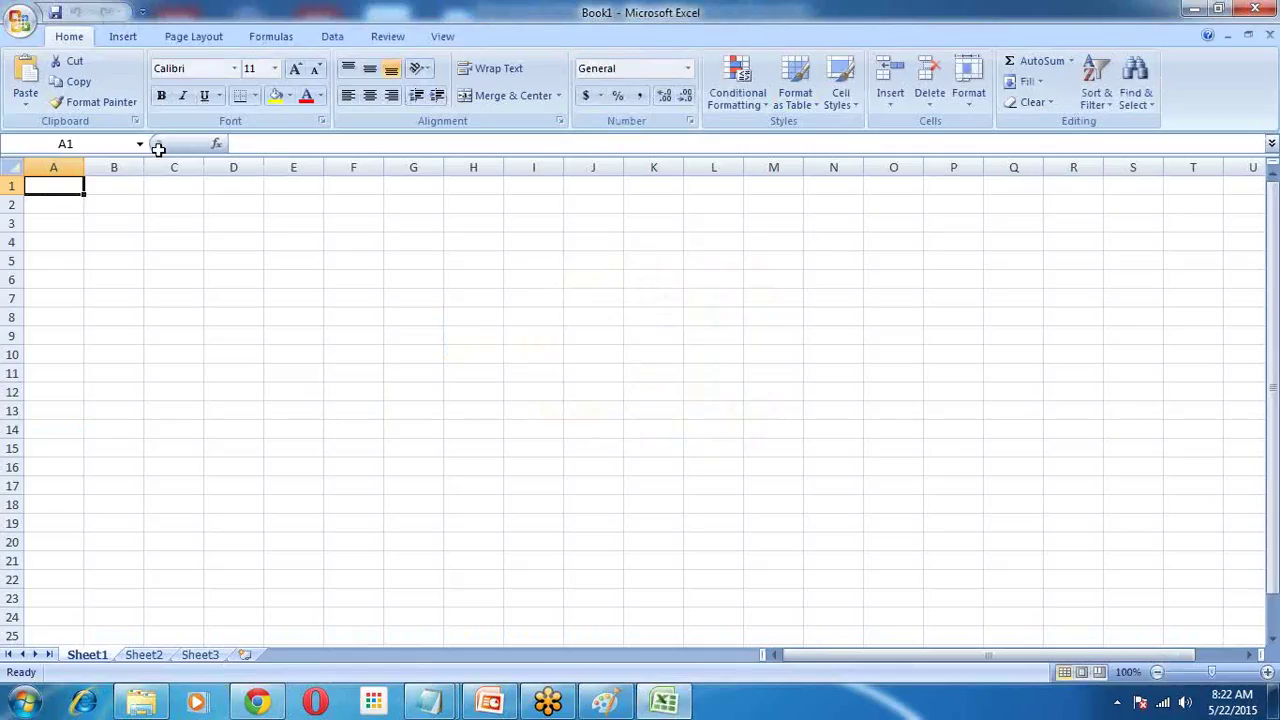
left_click(185, 208)
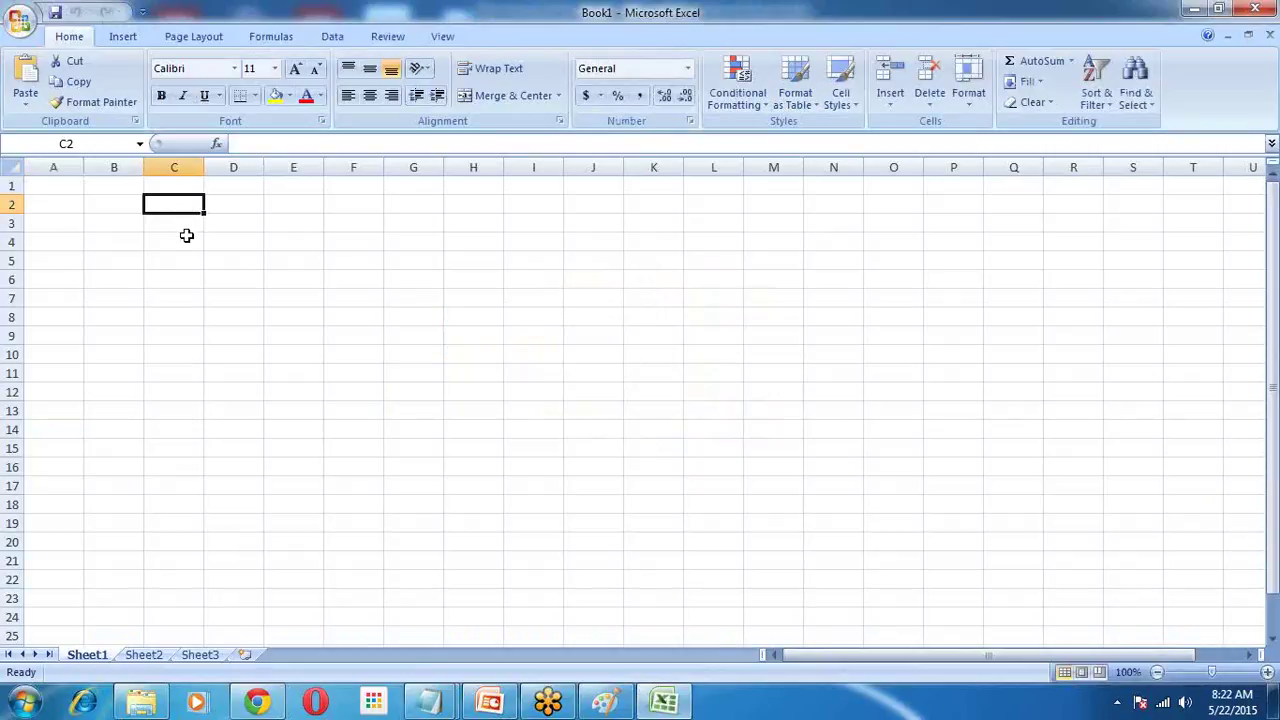
type("1")
key("Return")
type("2")
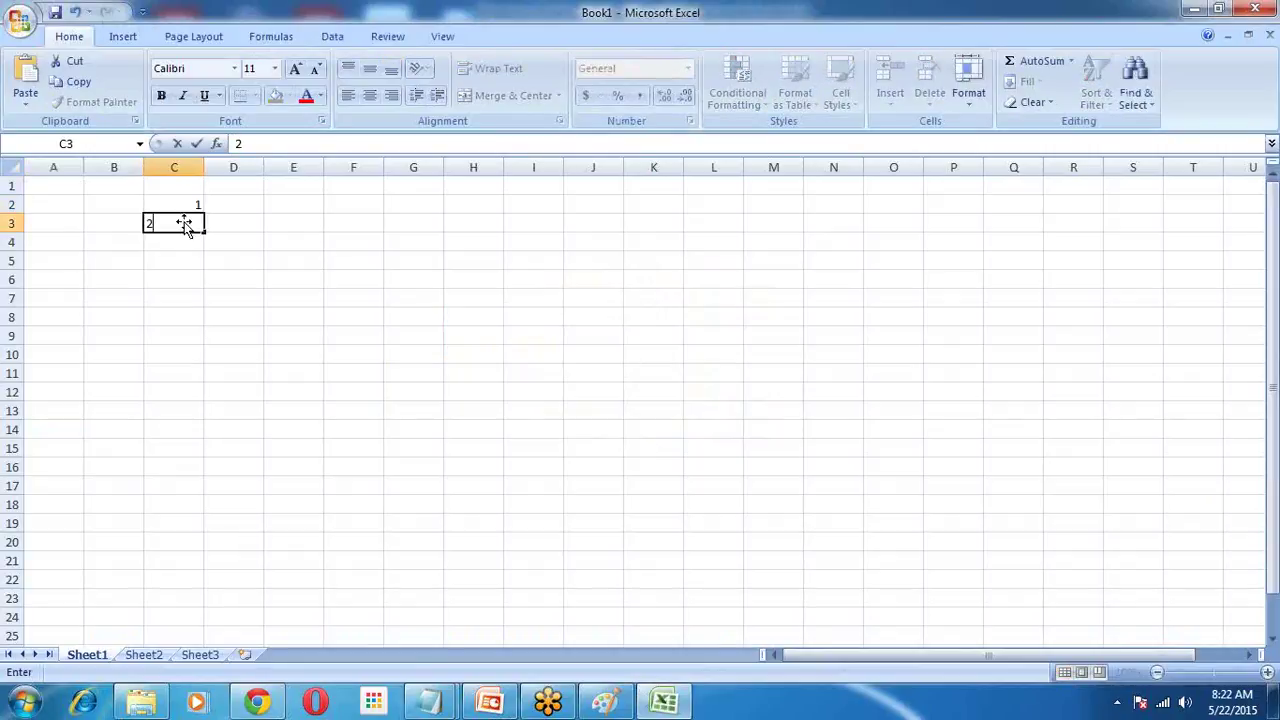
key("Return")
type("3")
Step: Enter the date 22-May-2015 in D2 and fill the date series down to D4
left_click(226, 205)
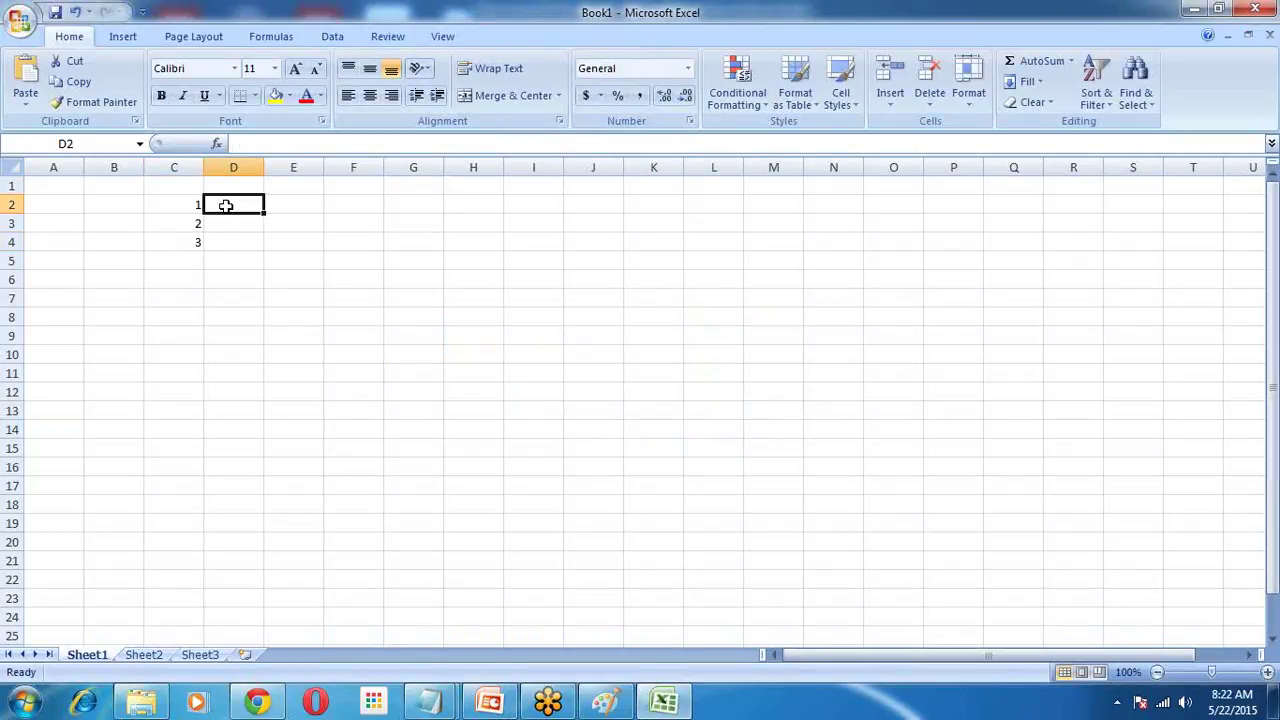
type("2")
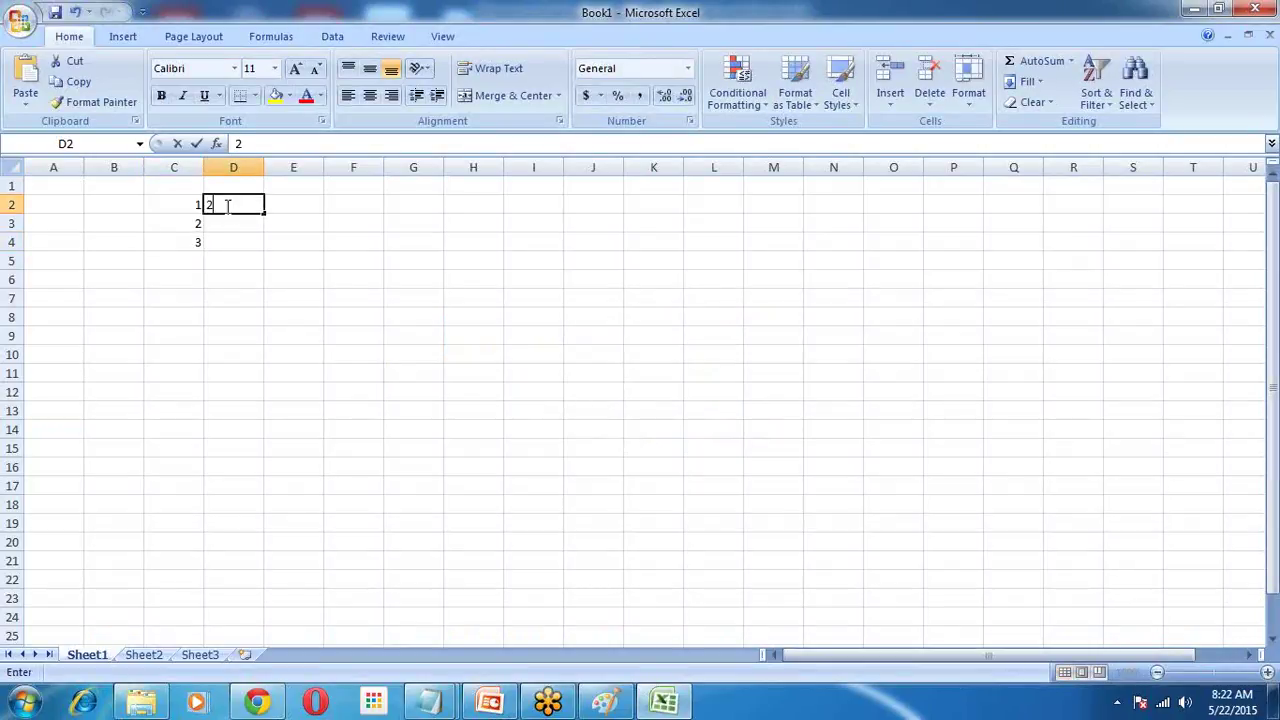
type("2-May-2015")
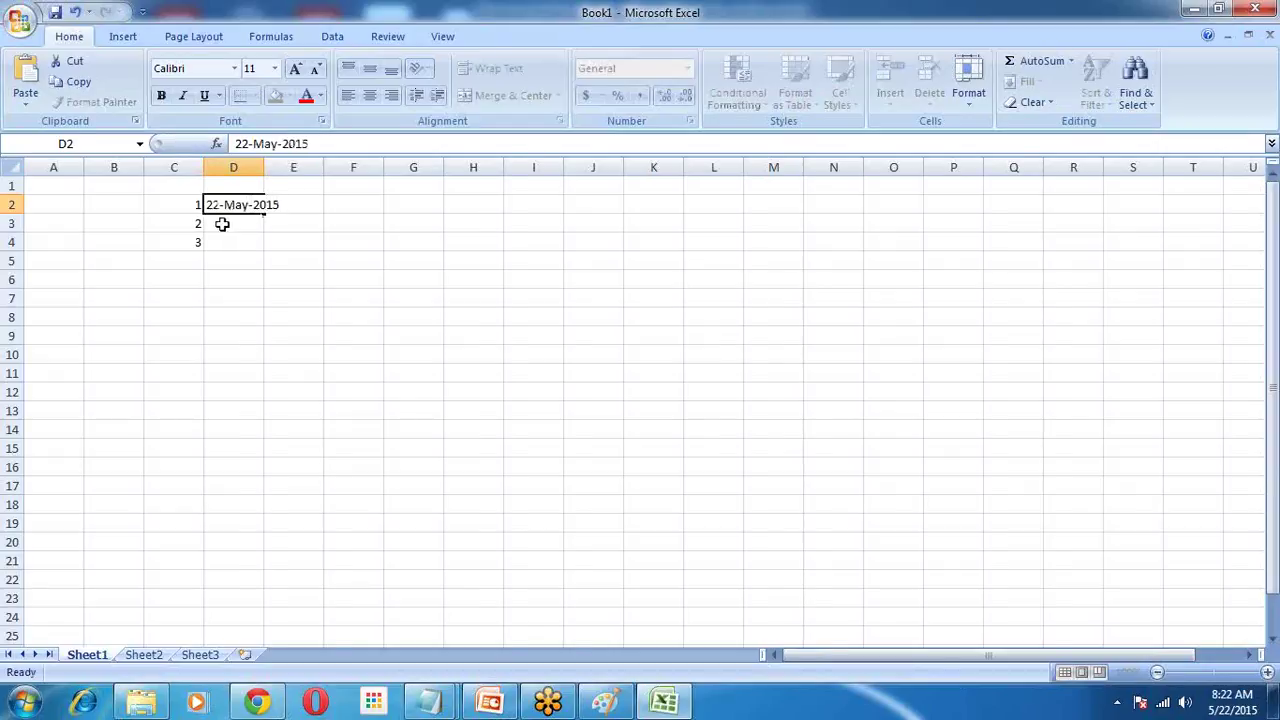
left_click(220, 222)
left_click(255, 205)
left_click_drag(272, 214, 272, 250)
Step: Enter 101, 102 and 103 in cells E2 to E4 beside the dates
left_click(312, 214)
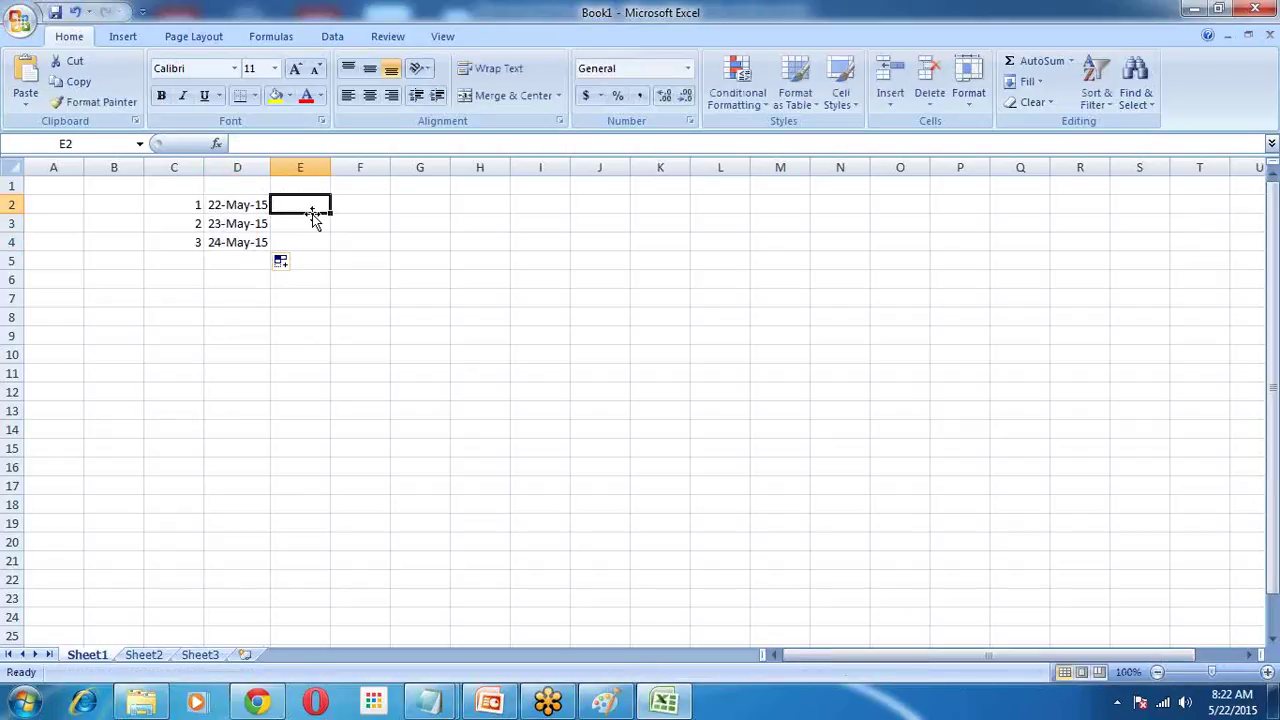
type("101")
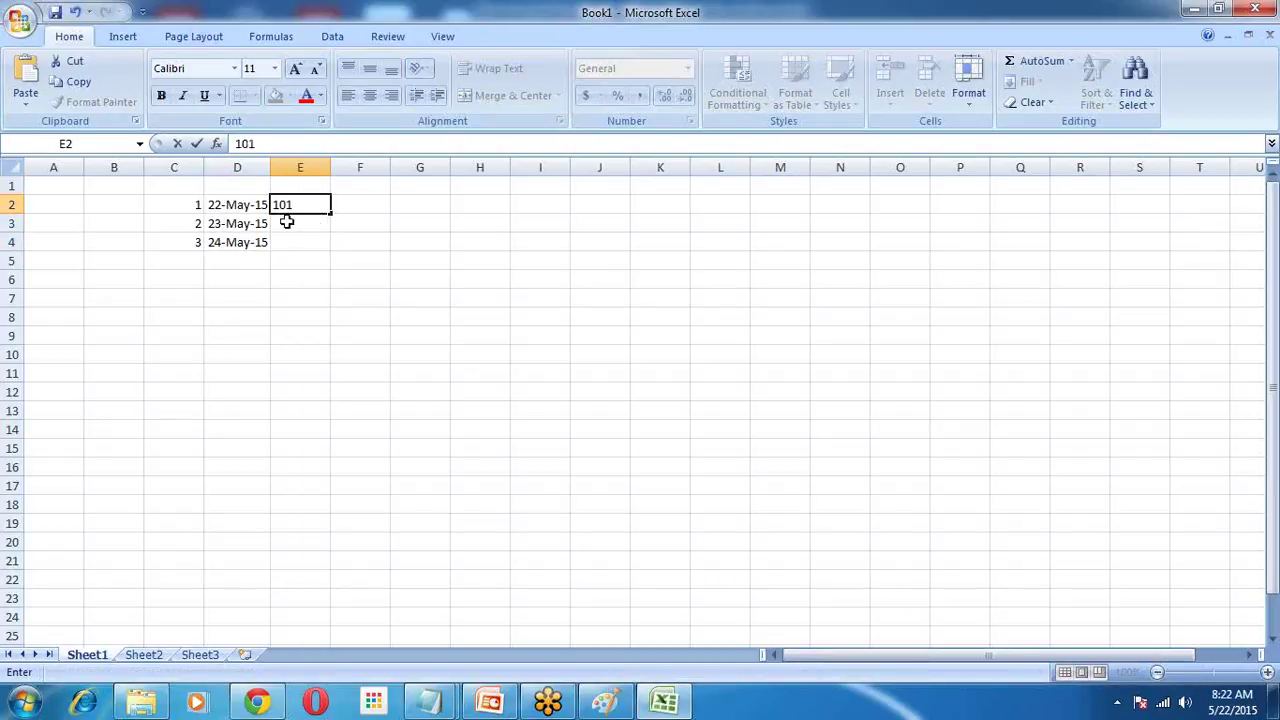
left_click(287, 222)
type("102")
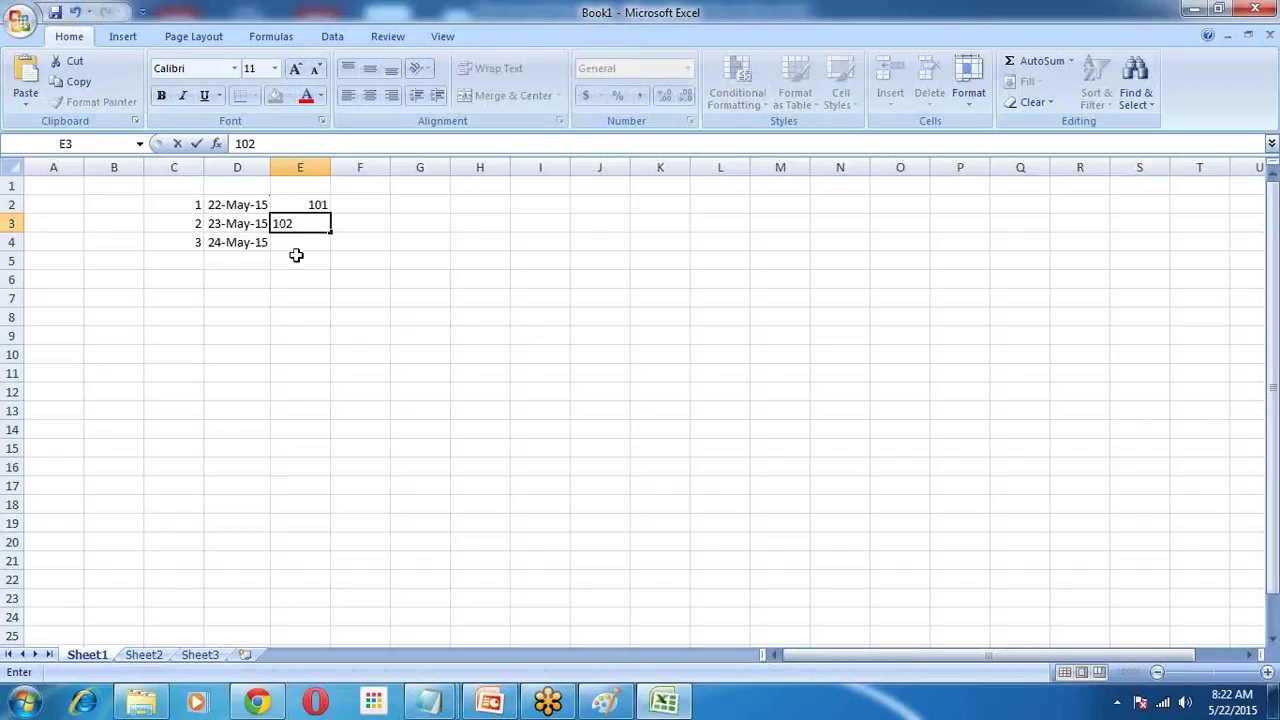
left_click(297, 246)
type("103")
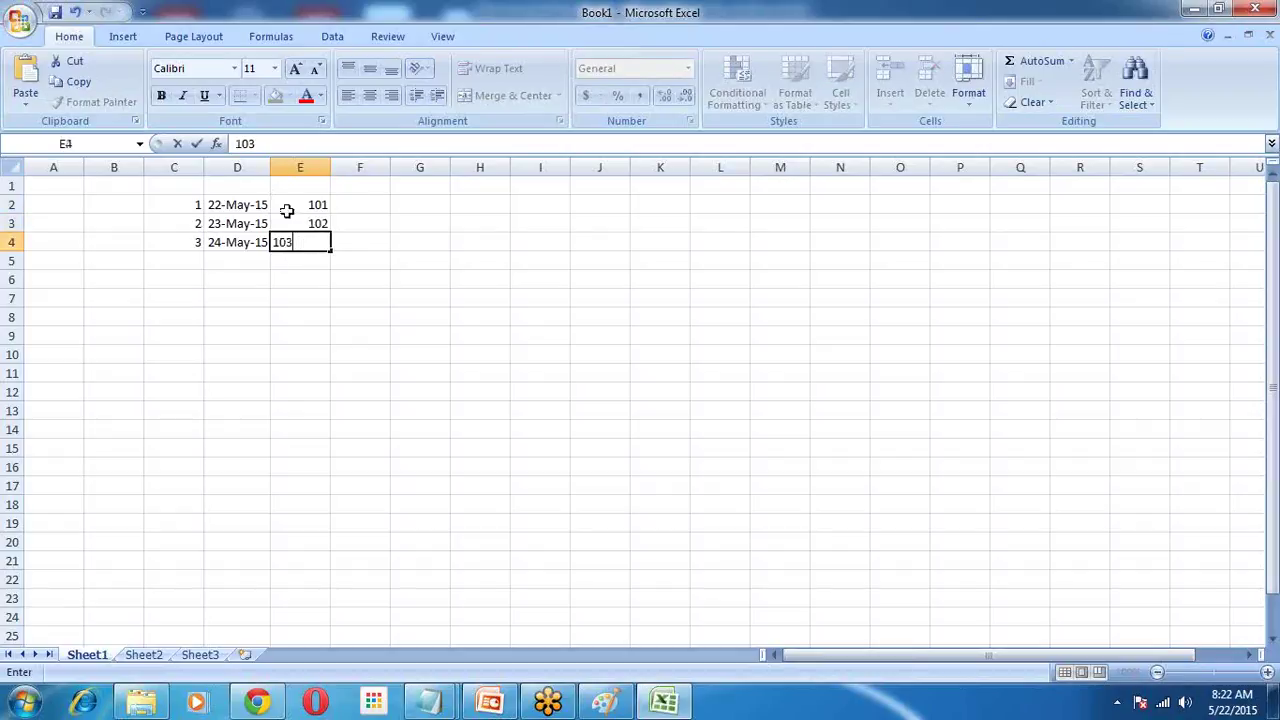
Step: Enter the statuses completed, in-progress and Open in cells F2 to F4 and widen column F to fit them
left_click(379, 207)
type("completed")
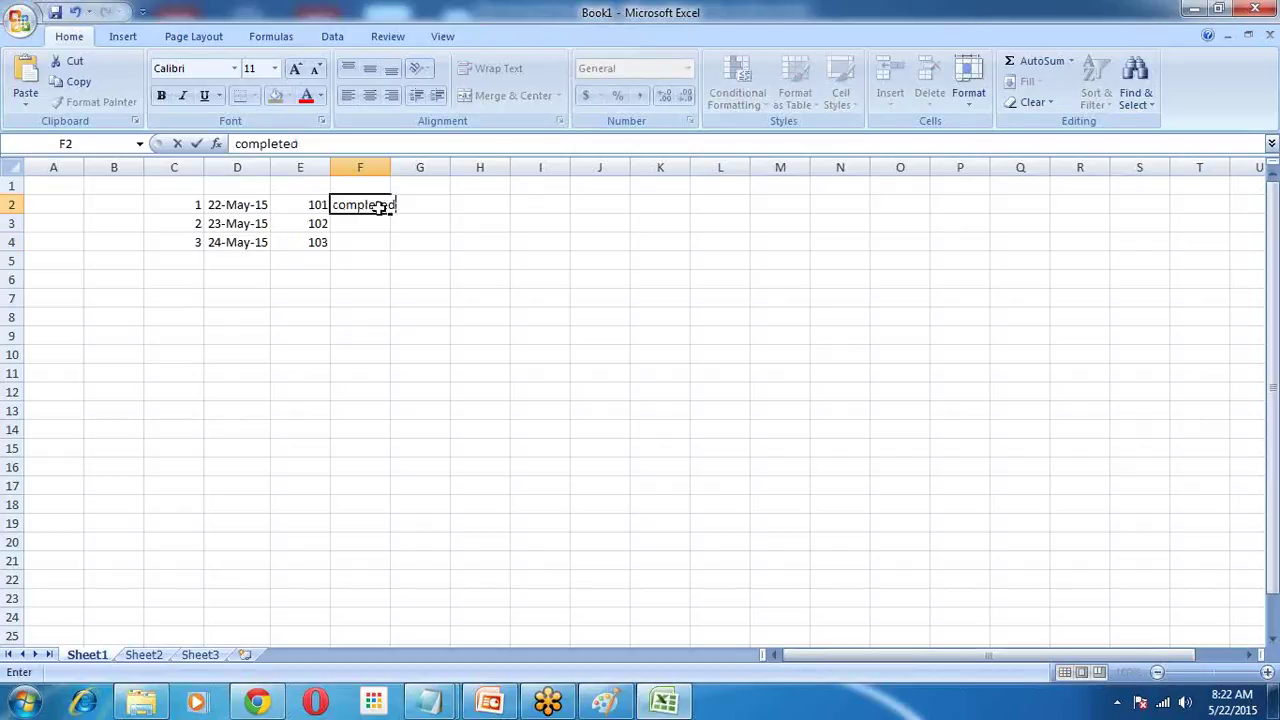
left_click(372, 226)
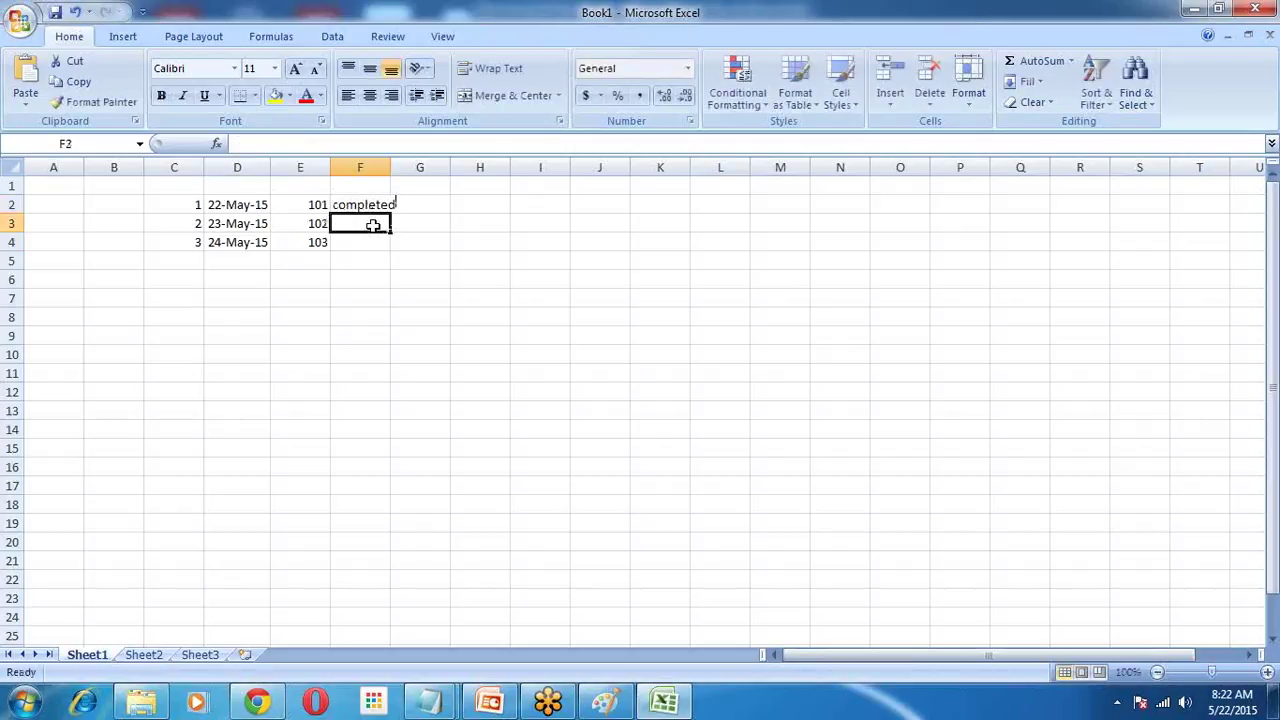
type("in")
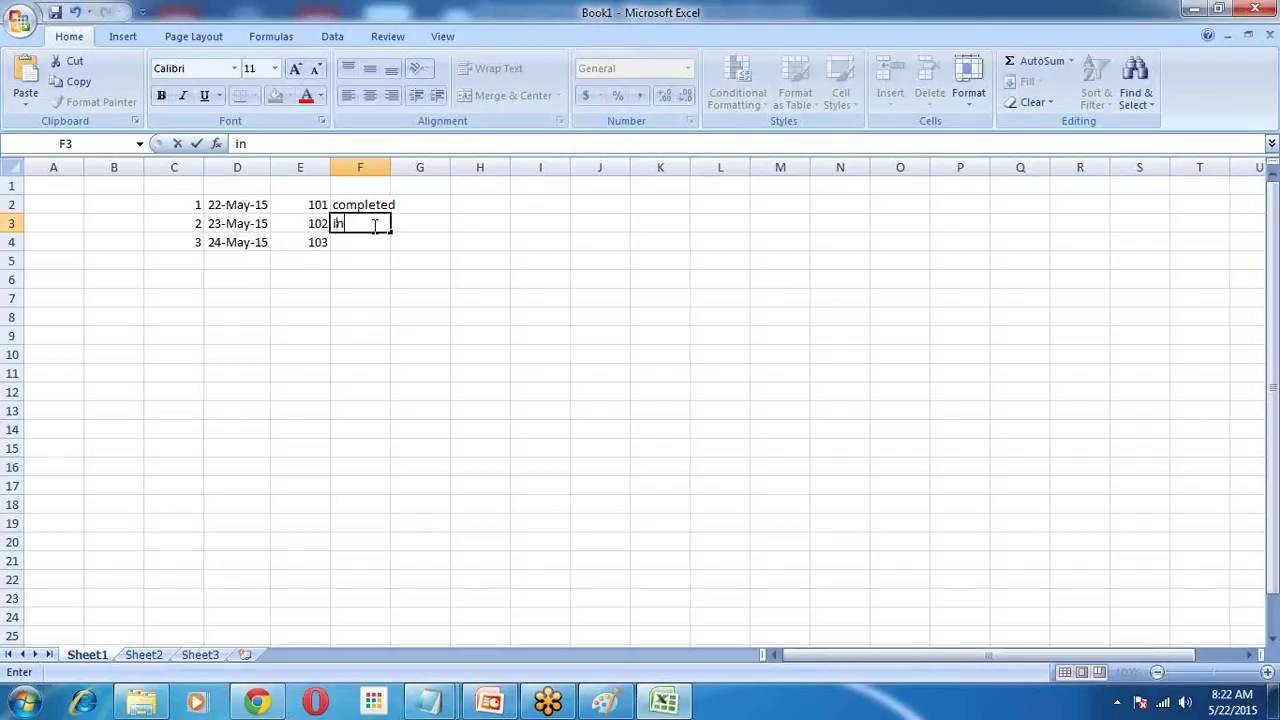
type("-progress")
left_click(360, 243)
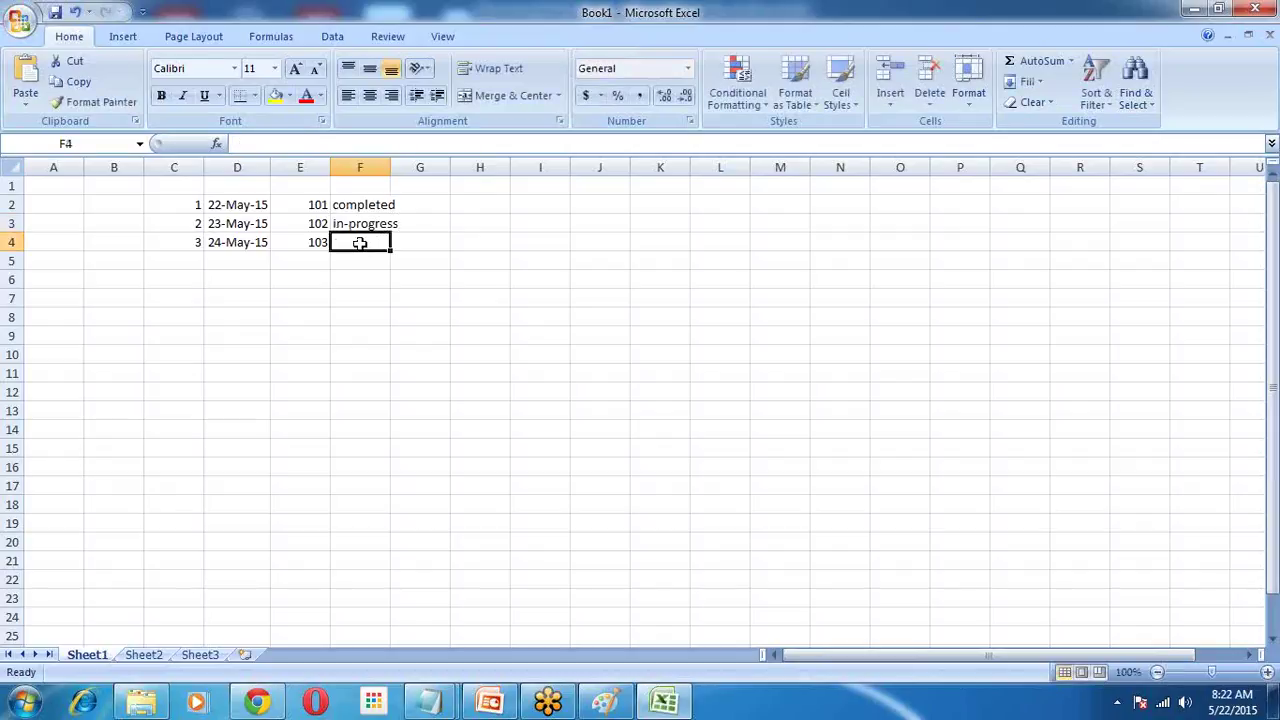
type("Op")
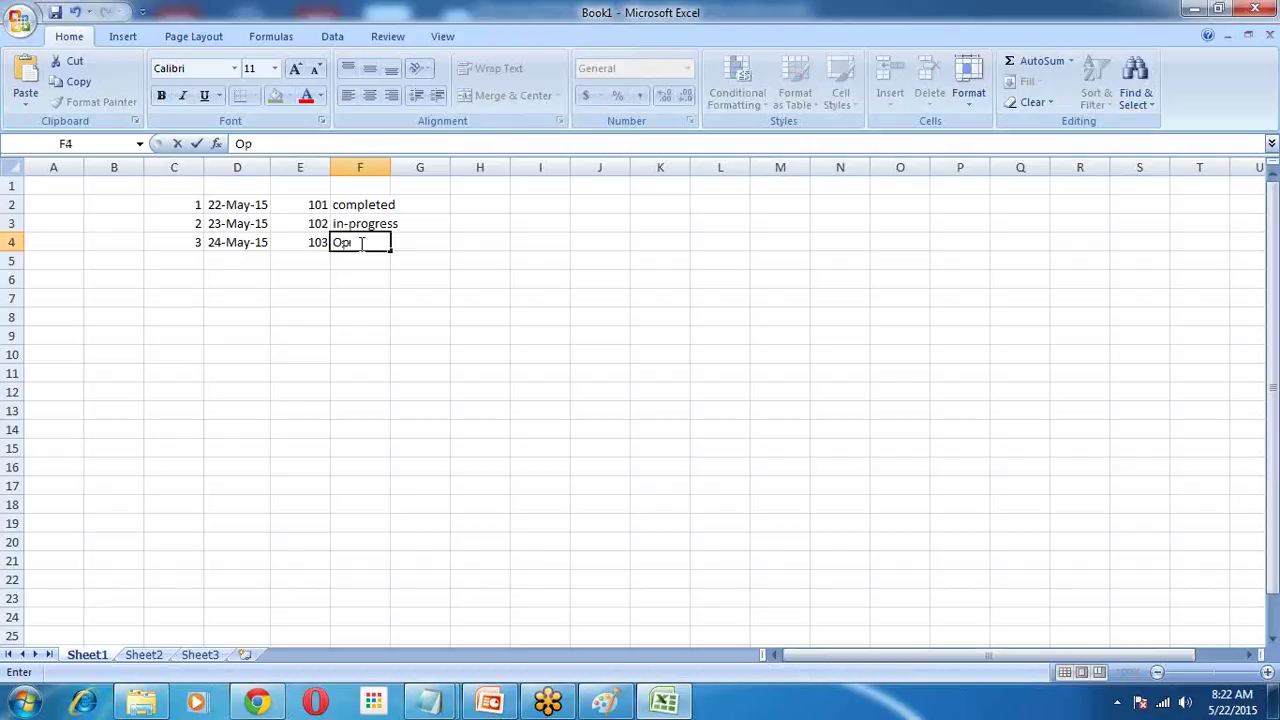
type("en")
key("Return")
key("Down")
key("Down")
key("Down")
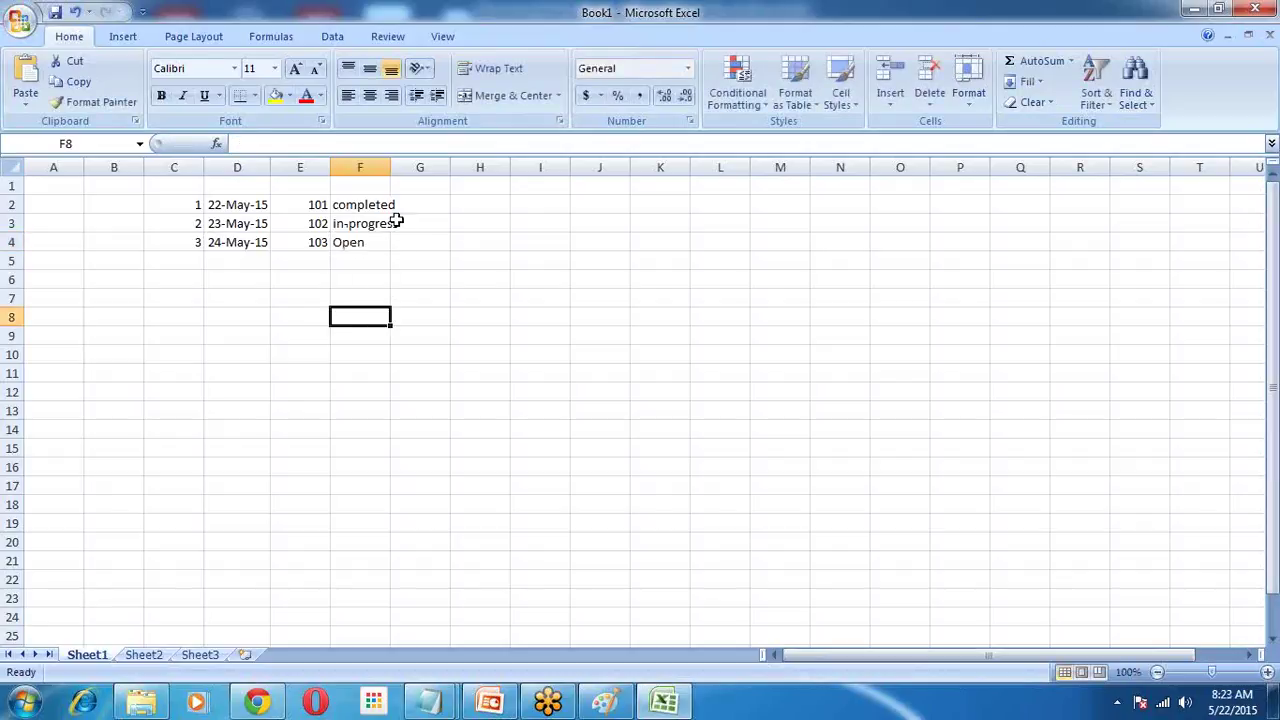
left_click_drag(391, 168, 422, 167)
Step: Start a second table in row 8 by entering 111, 1, 20 and 2 in cells D8 to G8
left_click(218, 316)
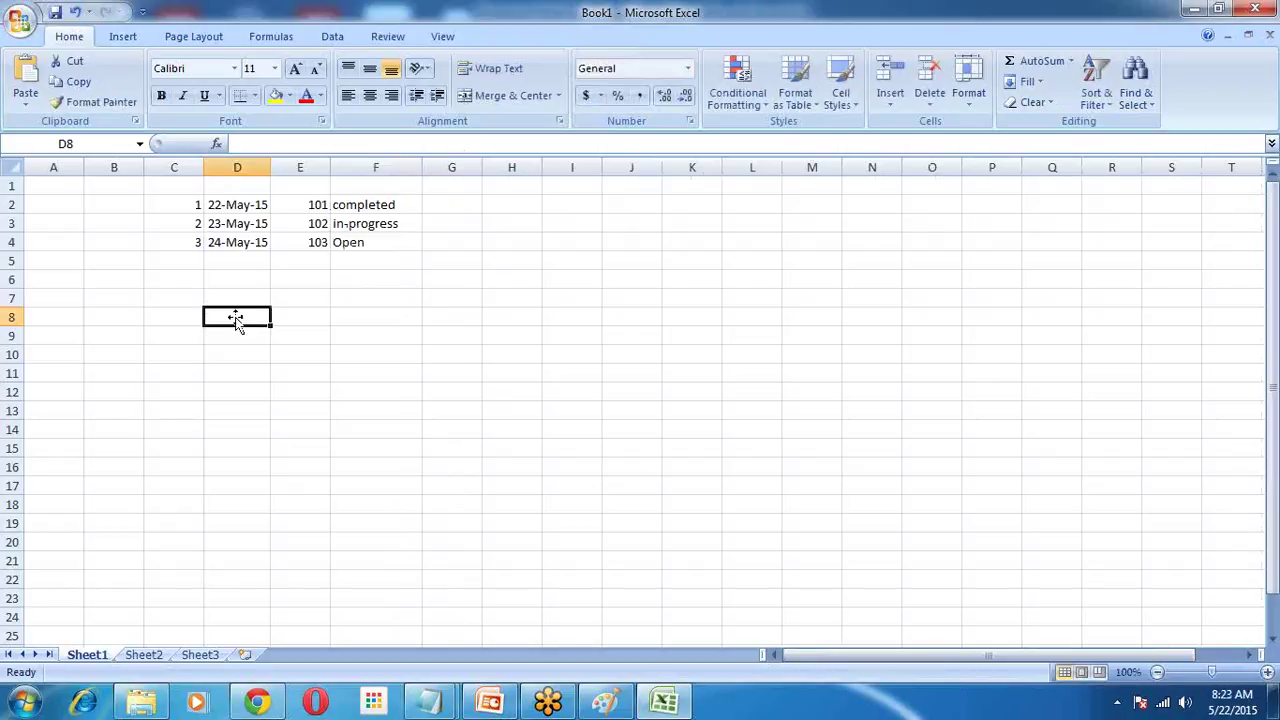
type("111")
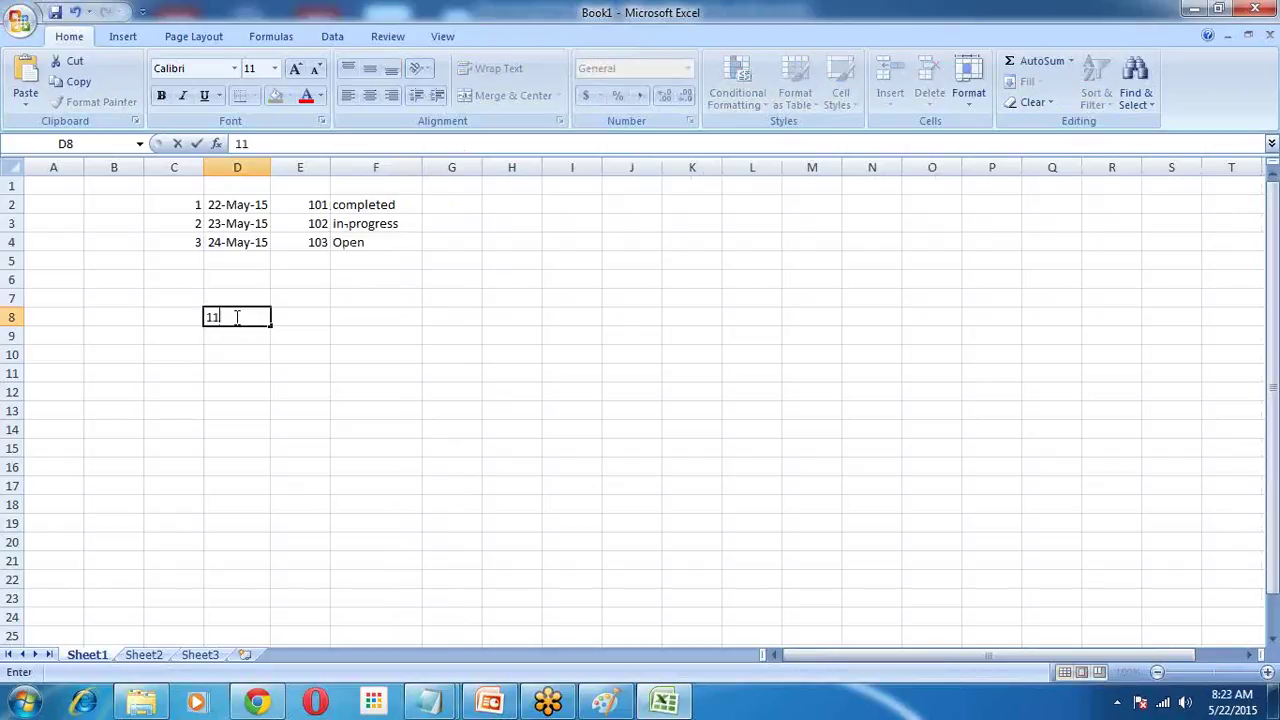
left_click(307, 315)
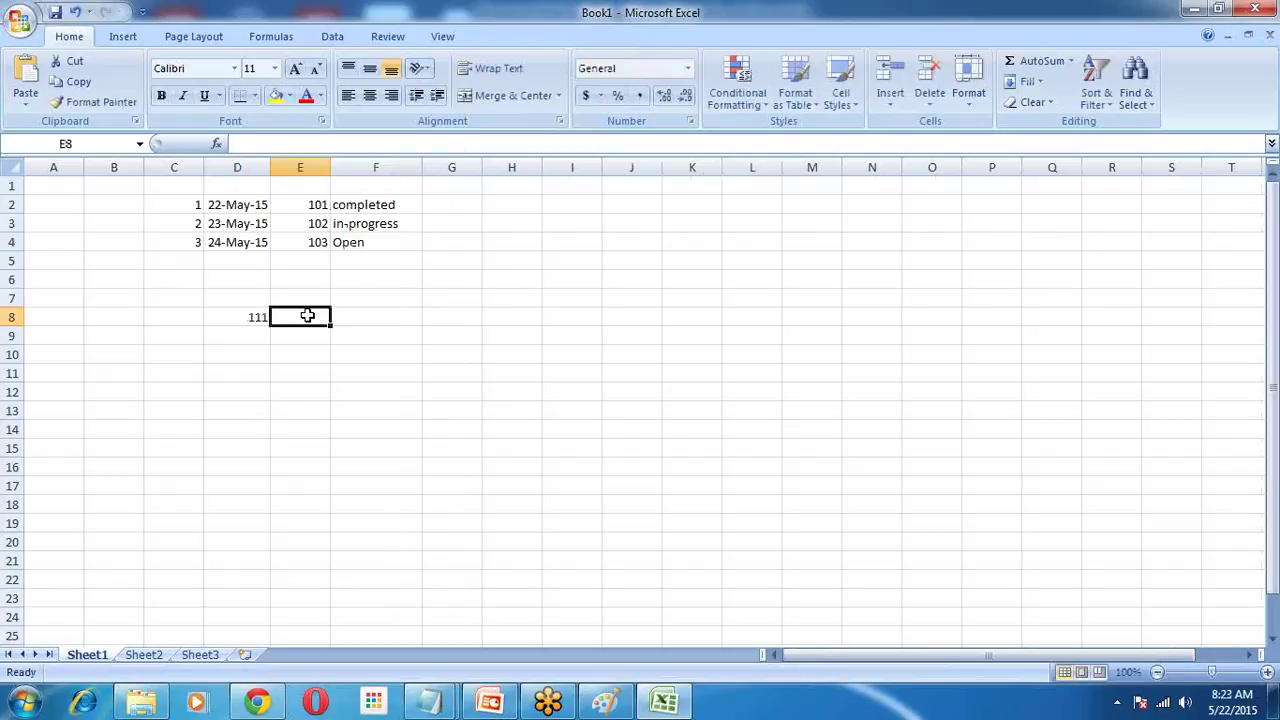
type("1")
left_click(381, 317)
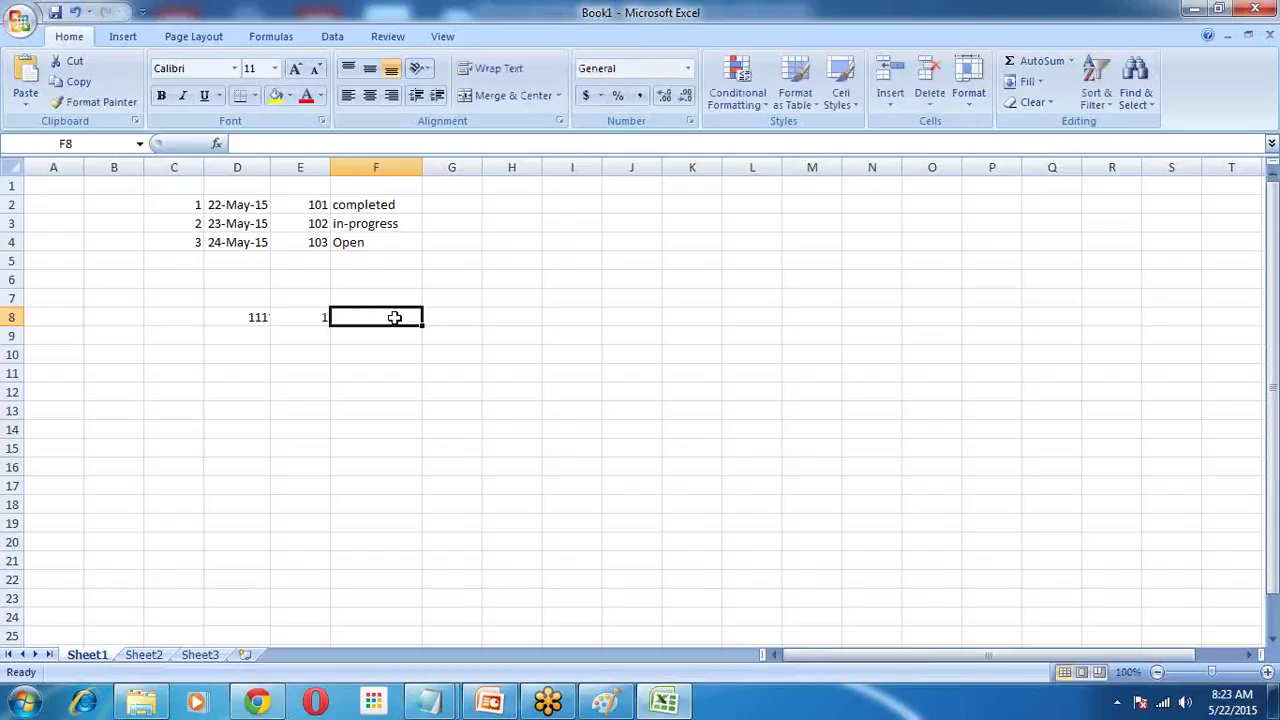
type("20")
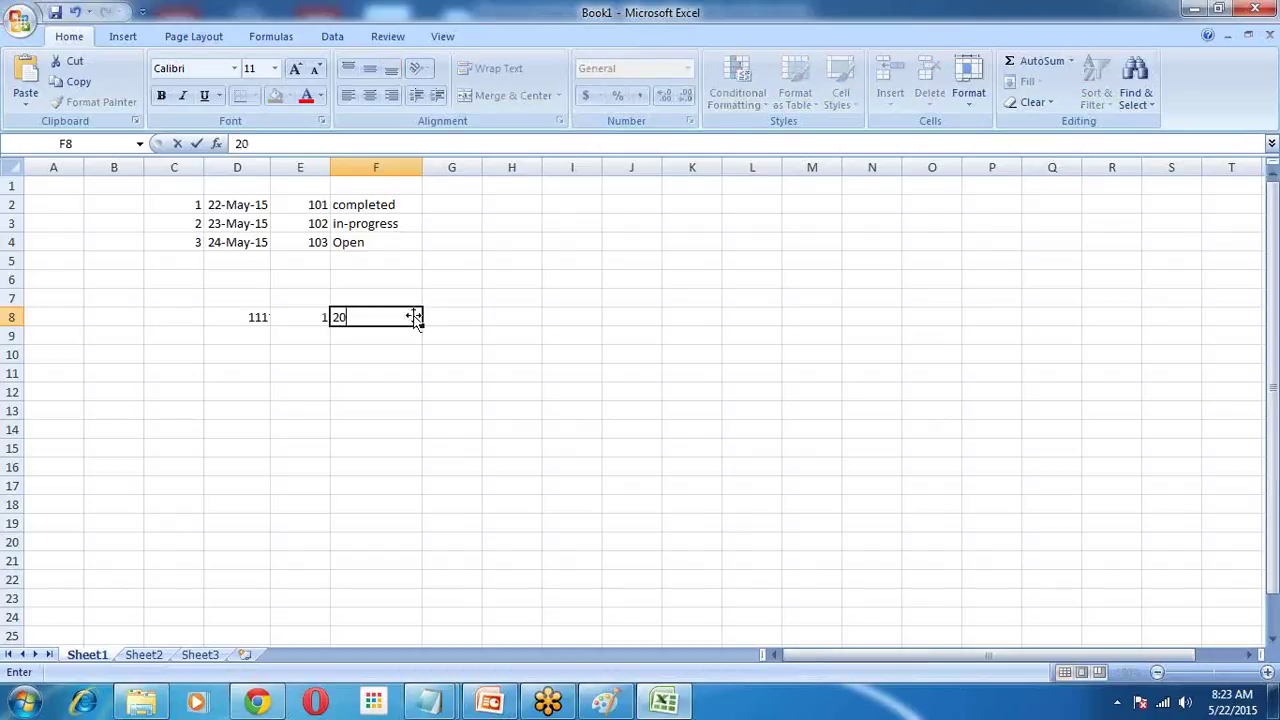
left_click(455, 316)
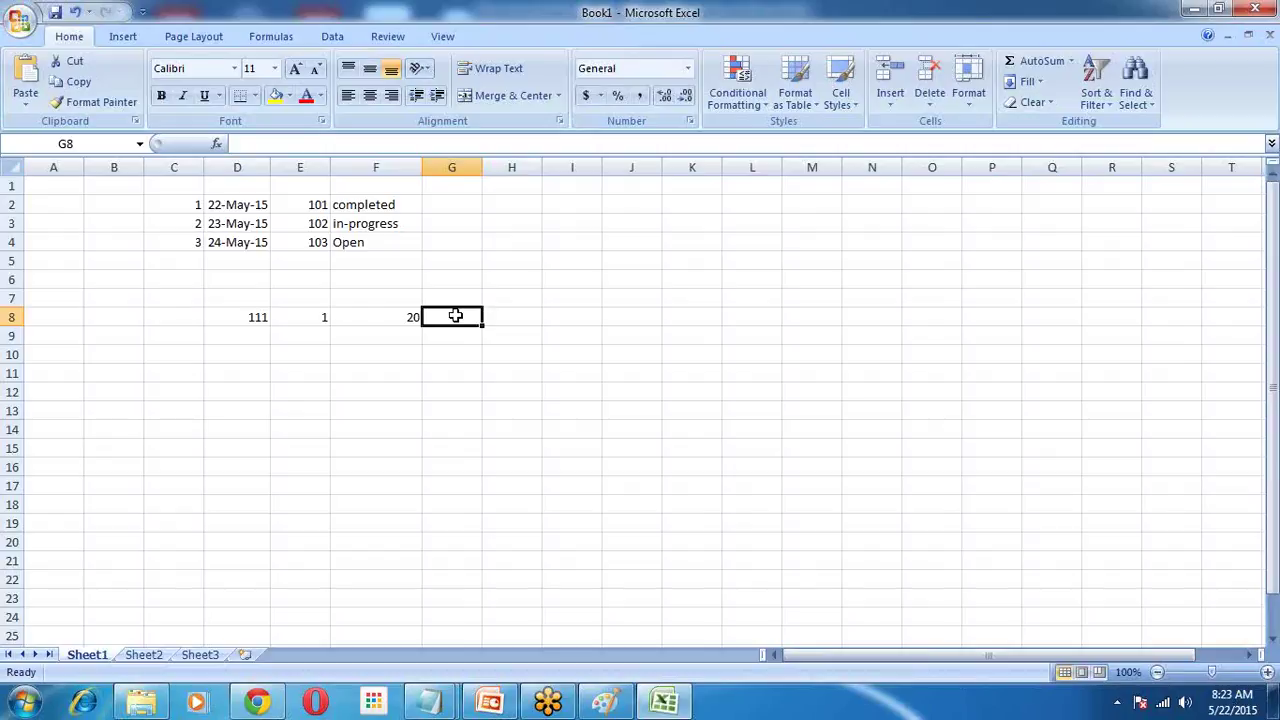
type("2")
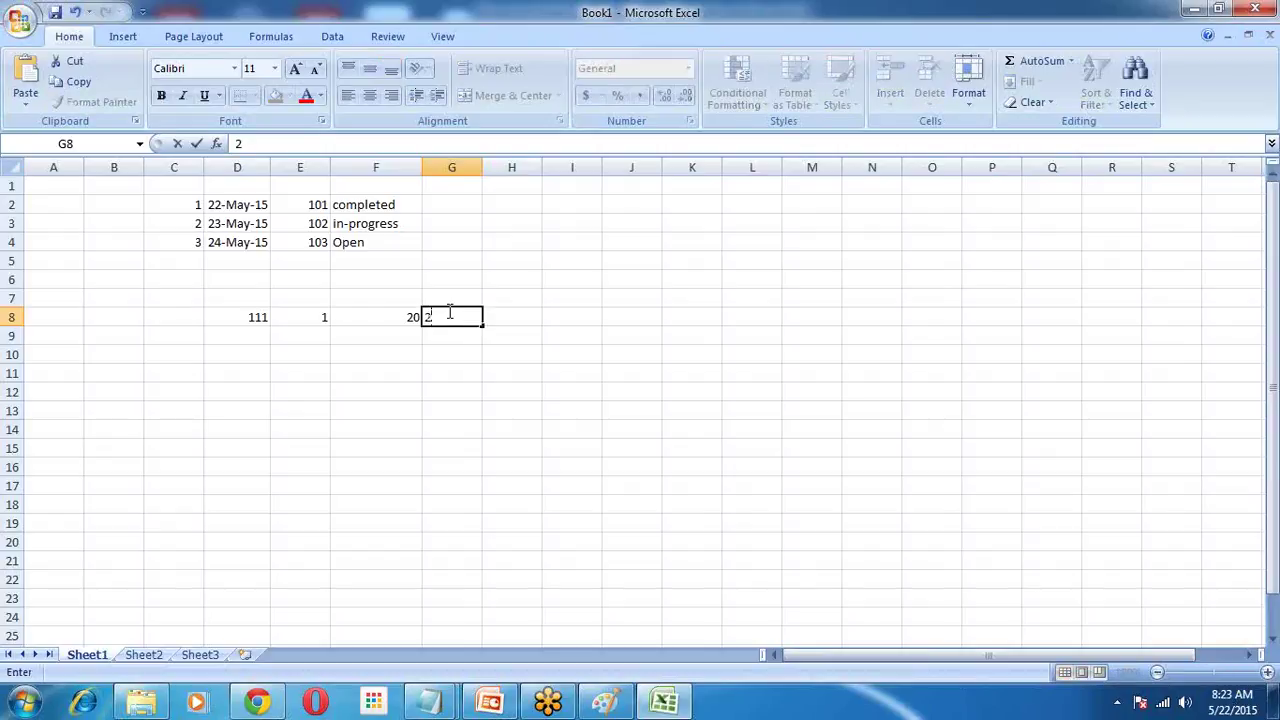
left_click(429, 349)
Step: Add a second row to the lower table by entering 111, 2, 30 and 4 in cells D9 to G9
left_click(263, 341)
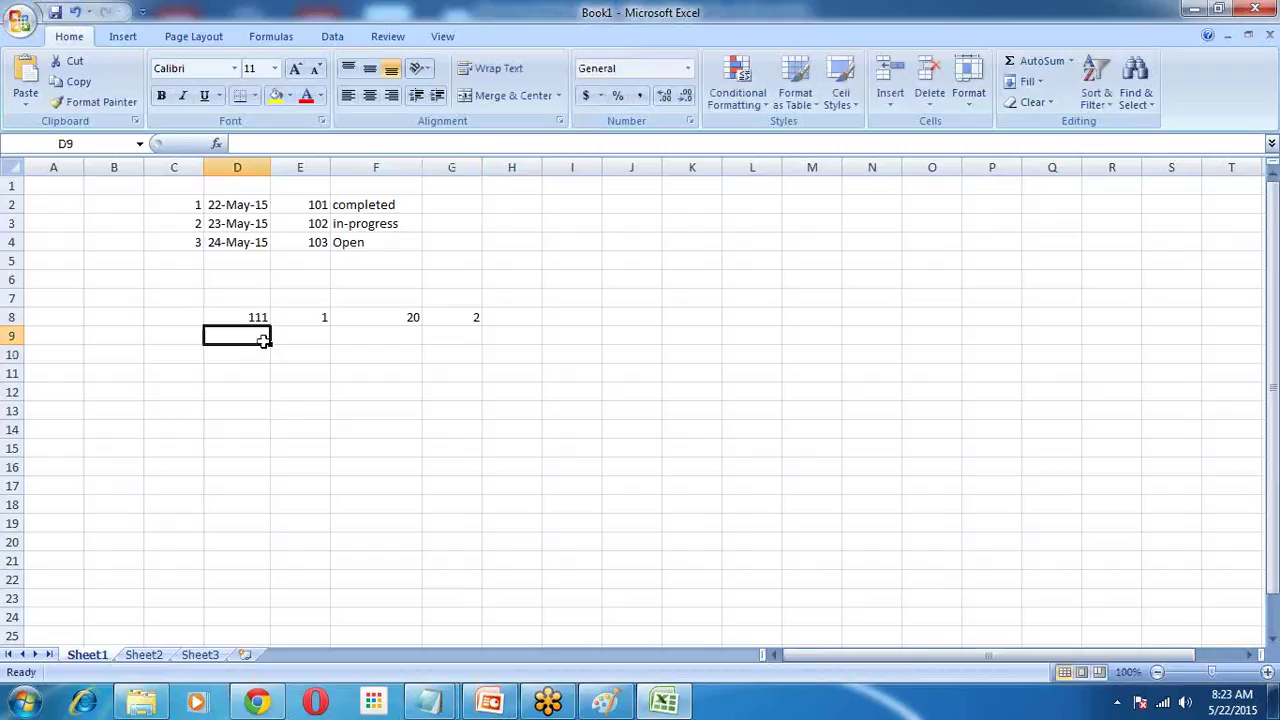
type("111")
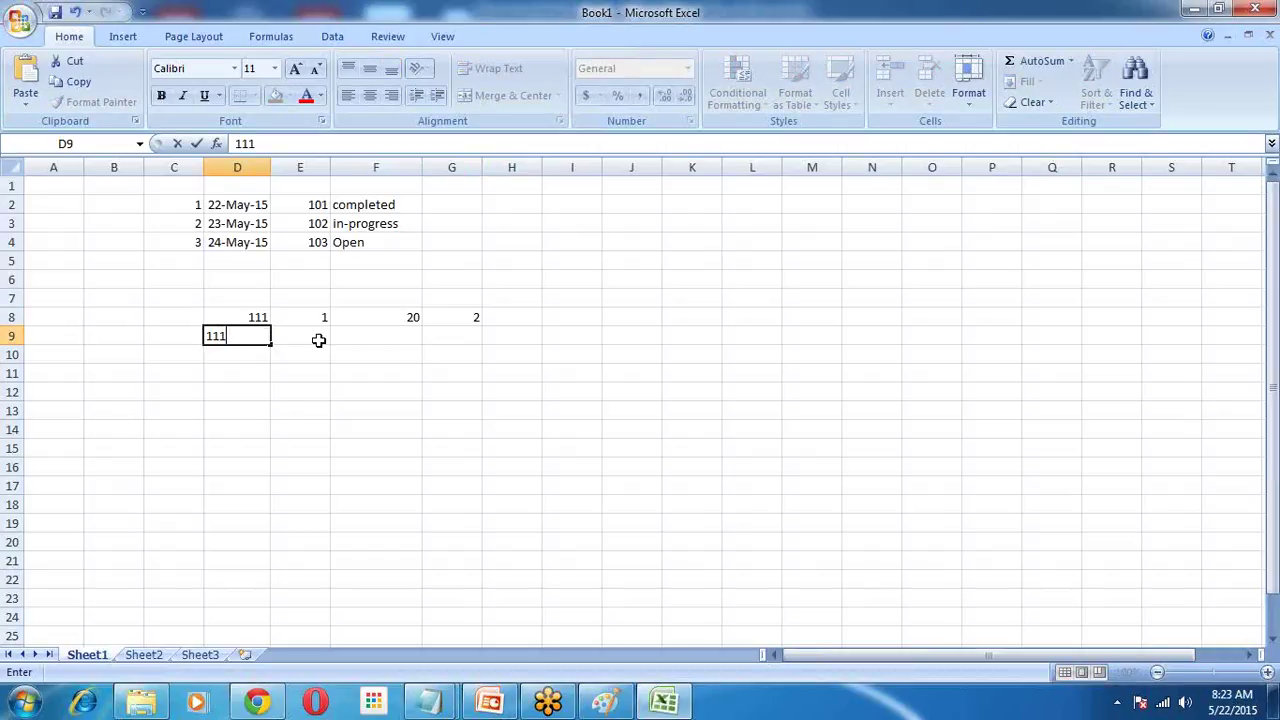
left_click(317, 338)
type("2")
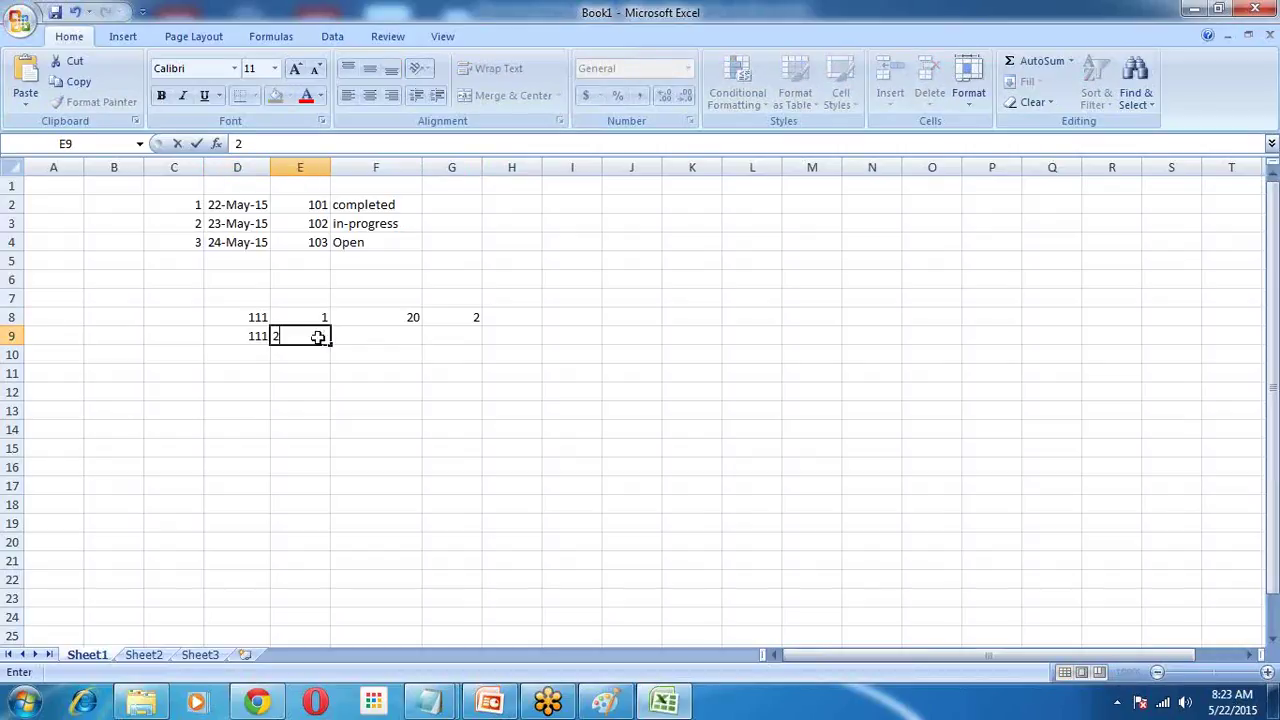
left_click(388, 337)
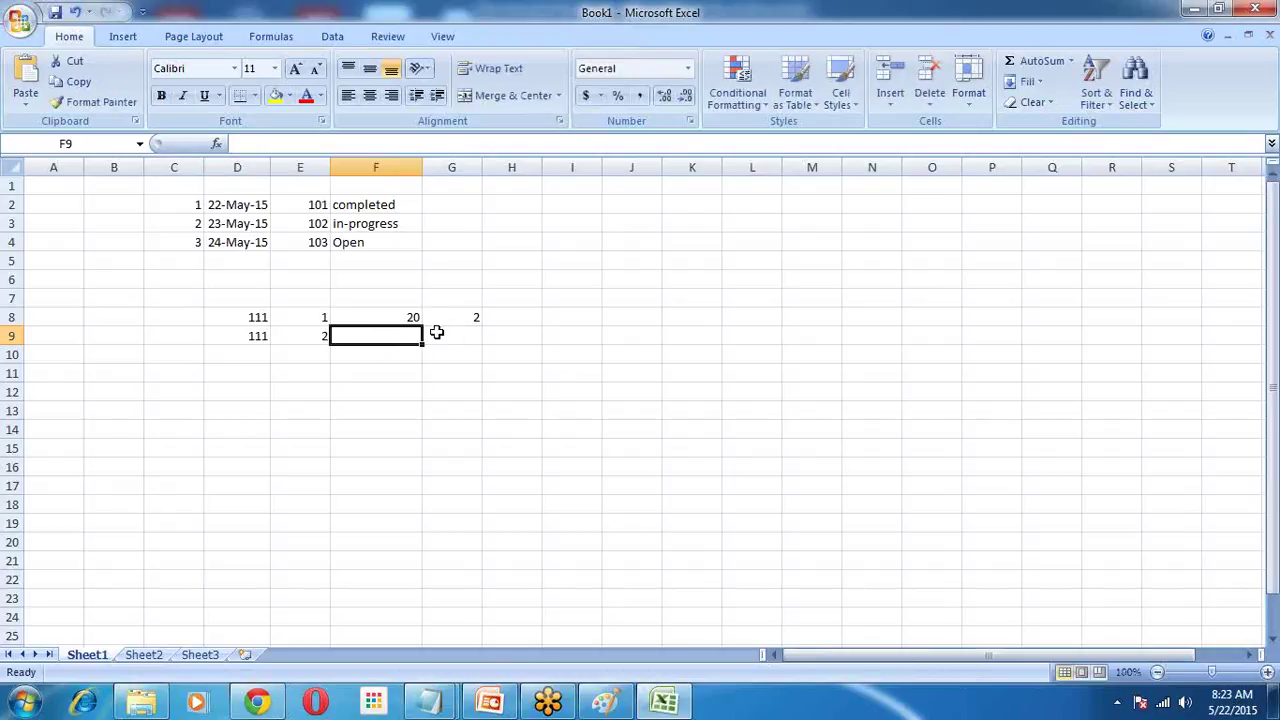
type("30")
left_click(437, 333)
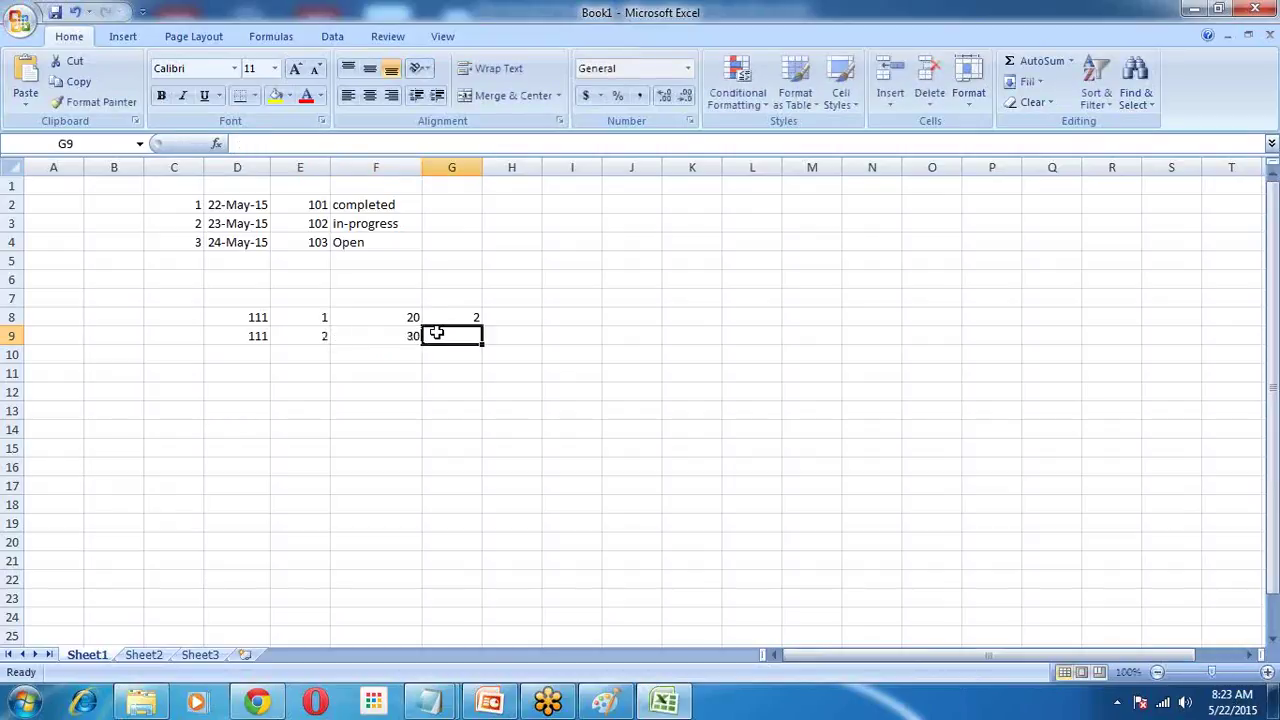
type("4")
left_click(449, 374)
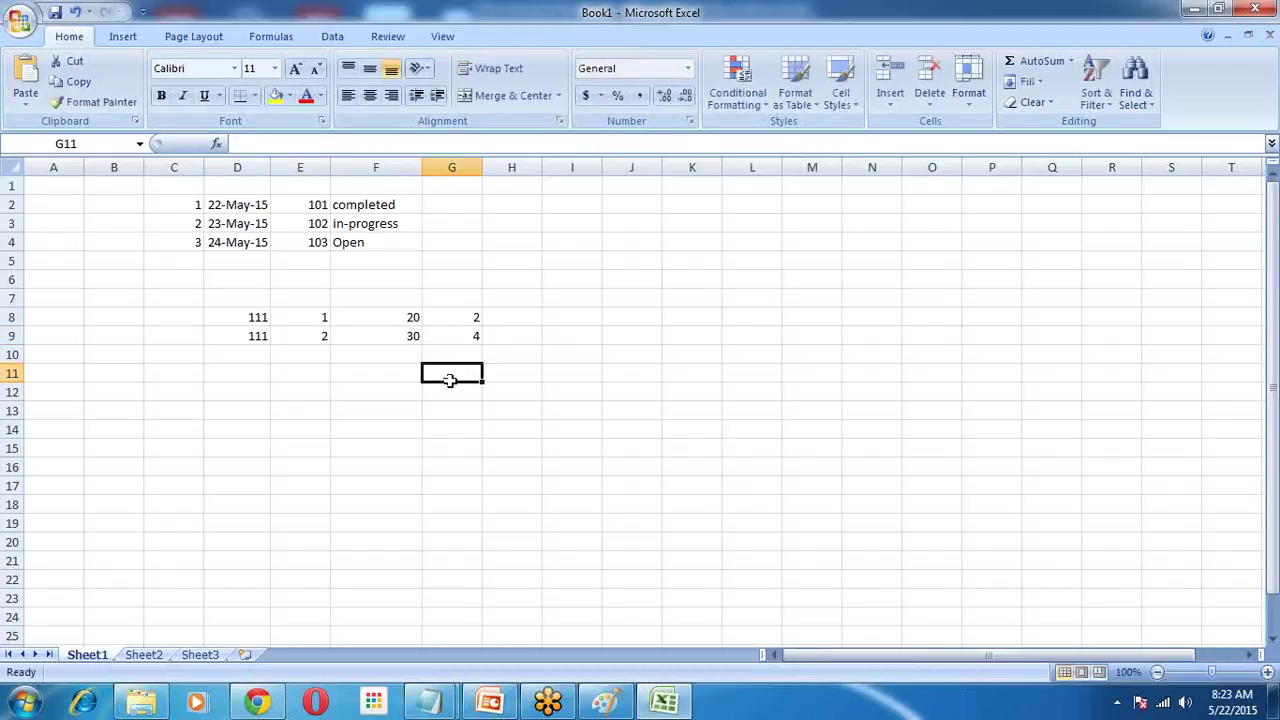
Step: Change D9 to 112 and enter 113 below it in D10
left_click(390, 355)
left_click(255, 355)
left_click(260, 335)
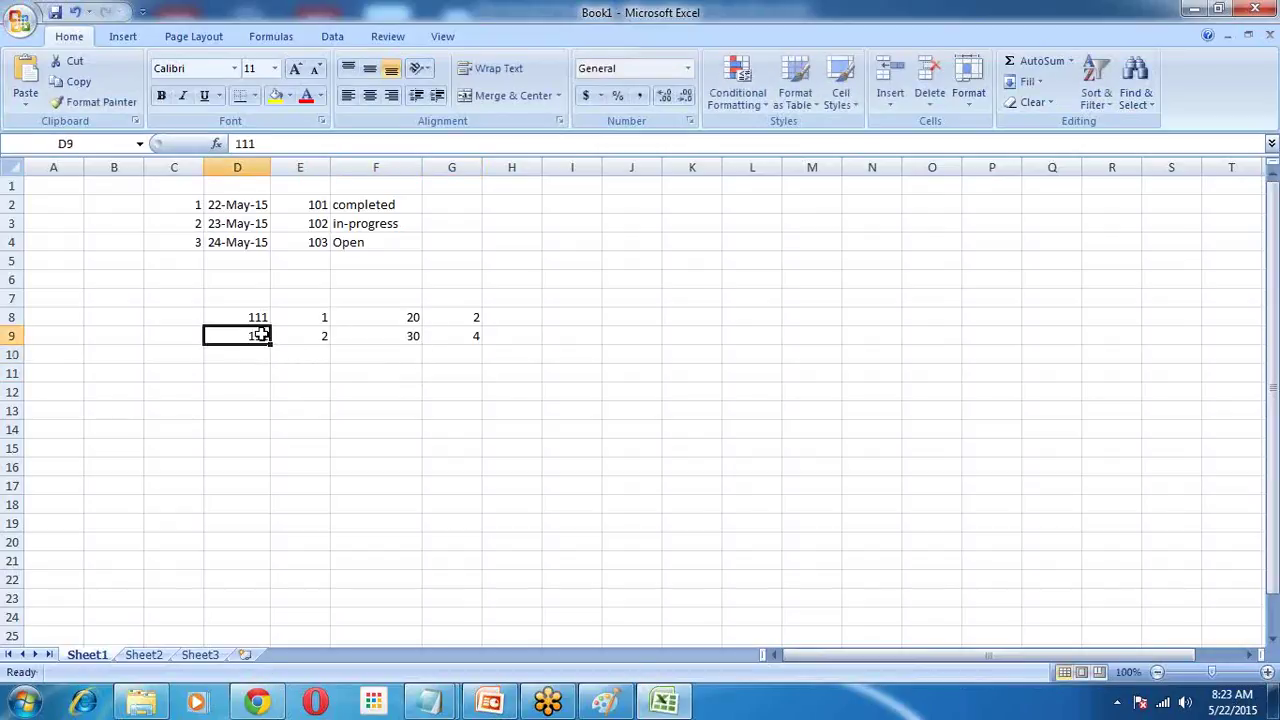
type("112")
left_click(266, 362)
type("11")
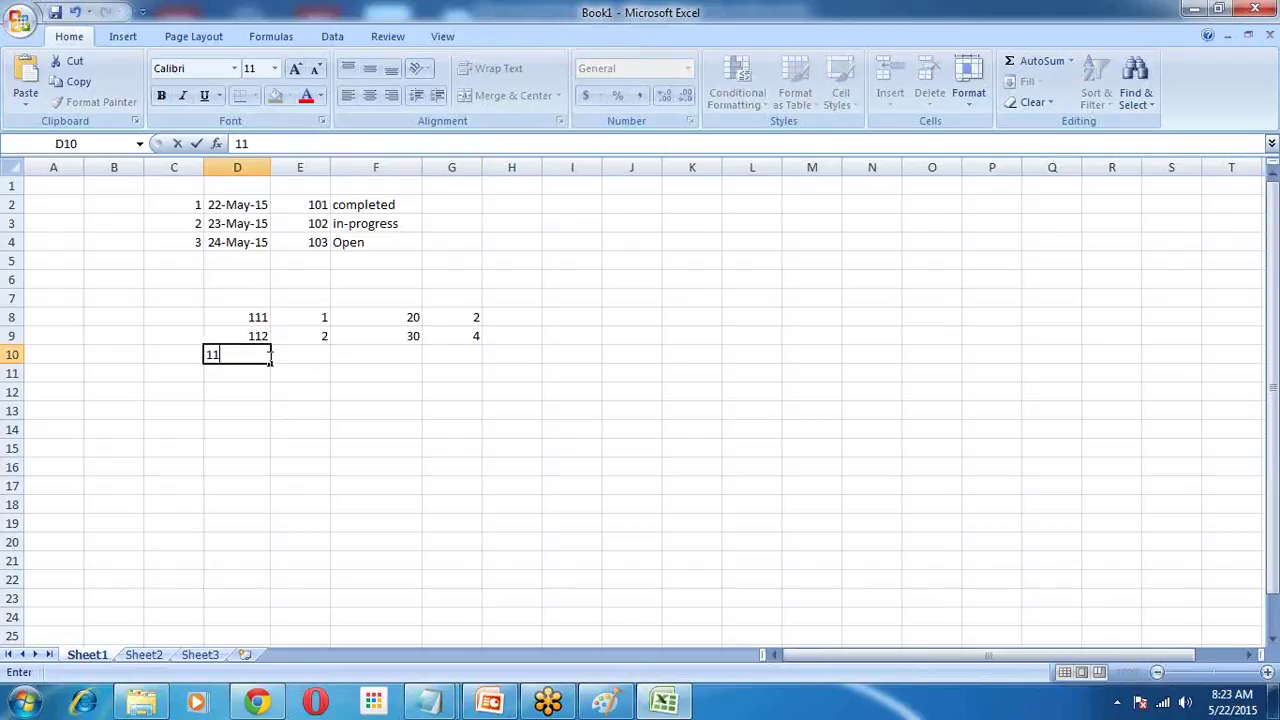
type("3")
Step: Complete row 10 by entering 3, 50 and 5 in cells E10 to G10
left_click(323, 352)
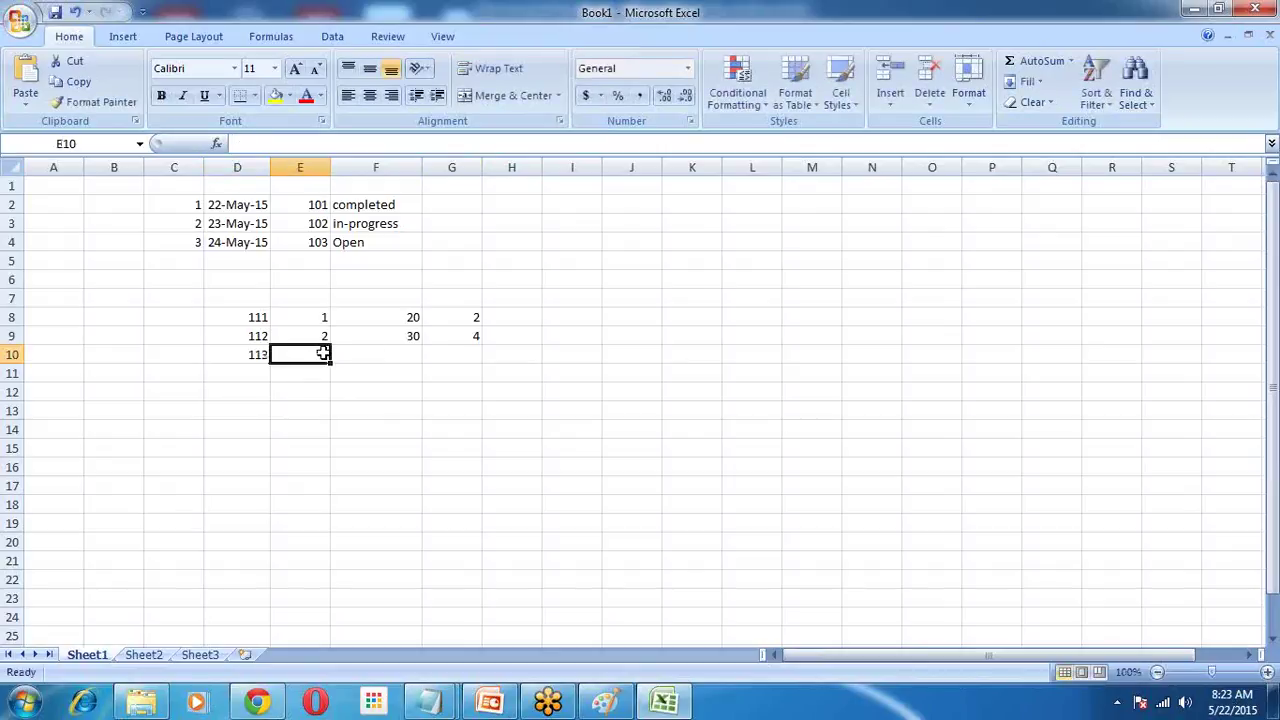
type("3")
left_click(416, 356)
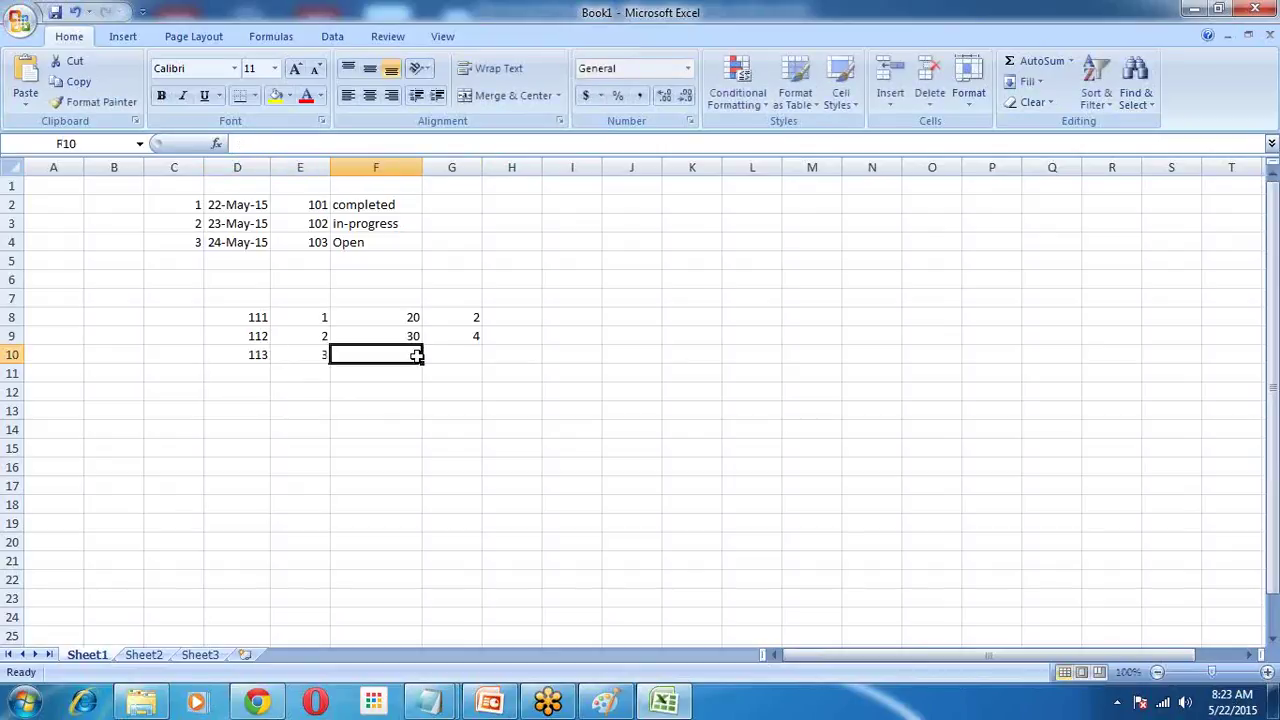
type("50")
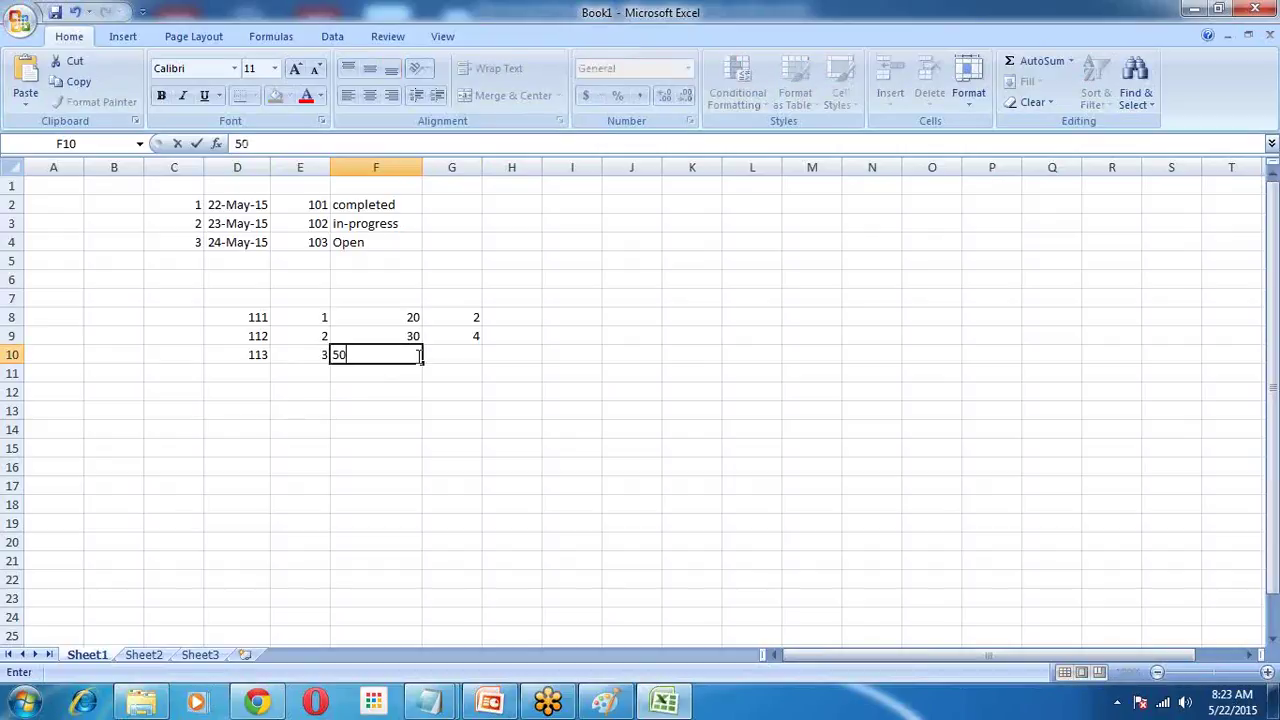
left_click(469, 356)
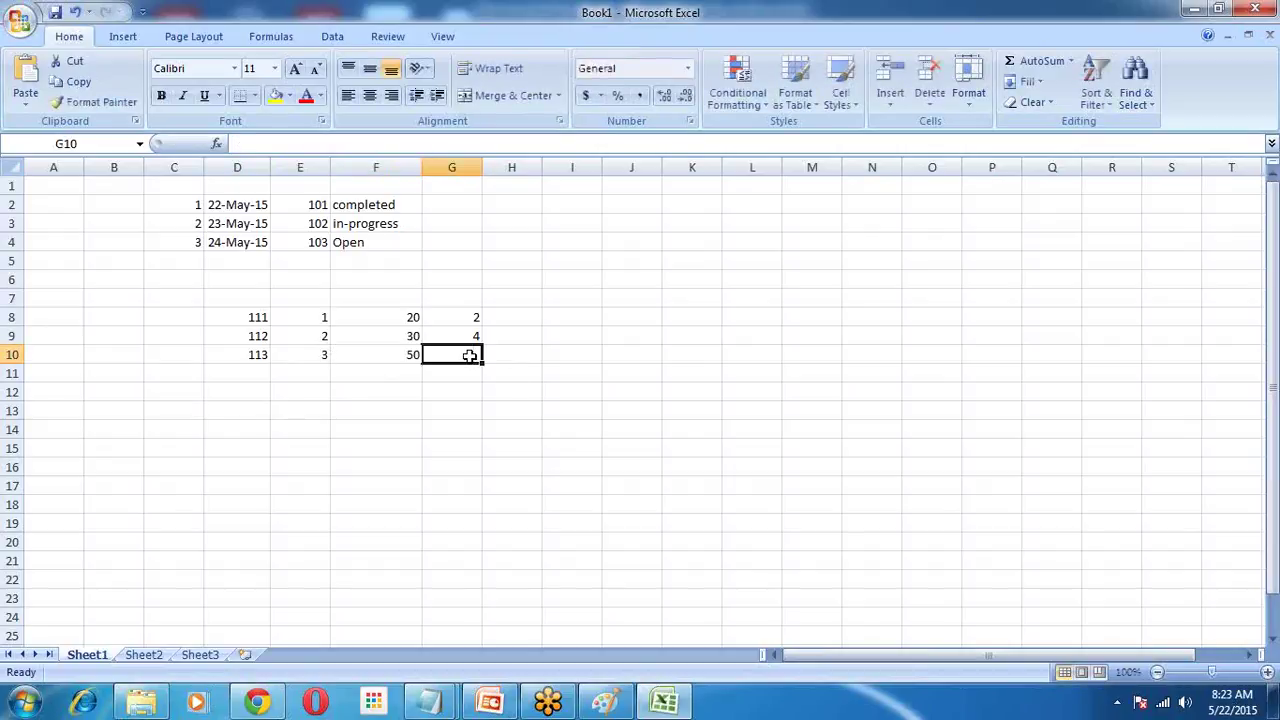
type("5")
left_click(460, 405)
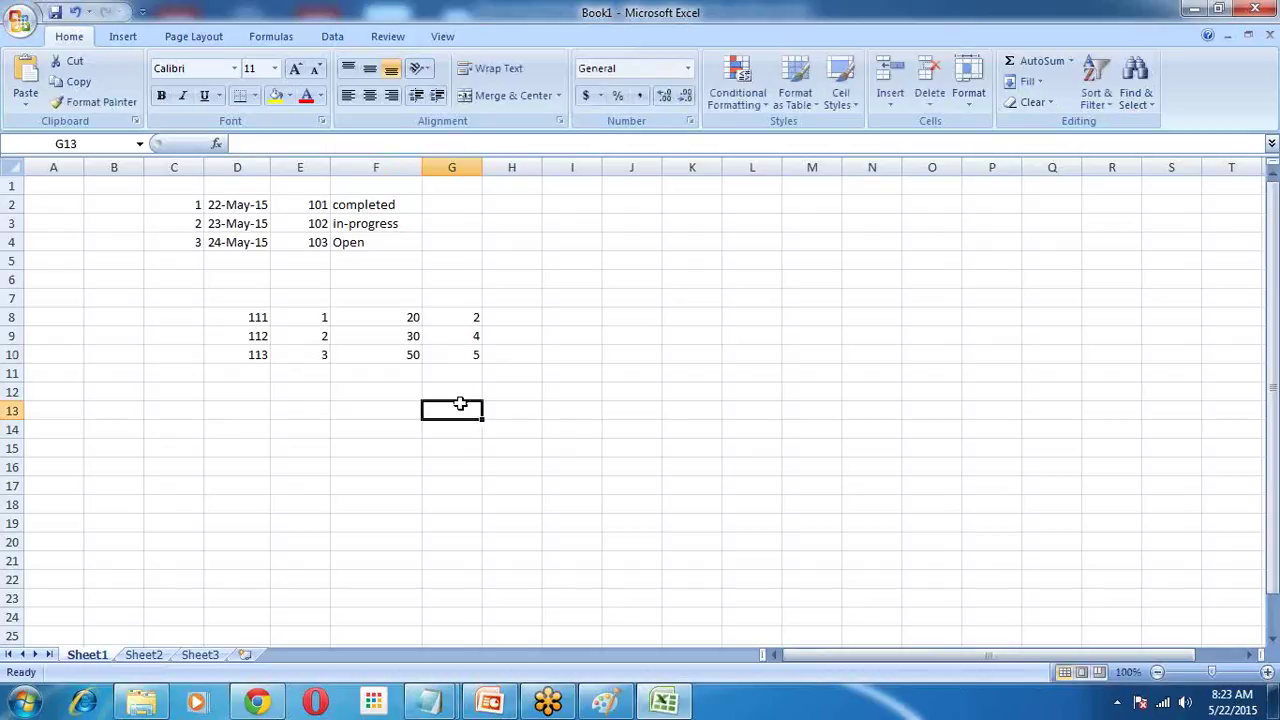
Step: Examine the lower table's columns and compare them with the order rows in C2 to F4
left_click_drag(237, 317, 437, 357)
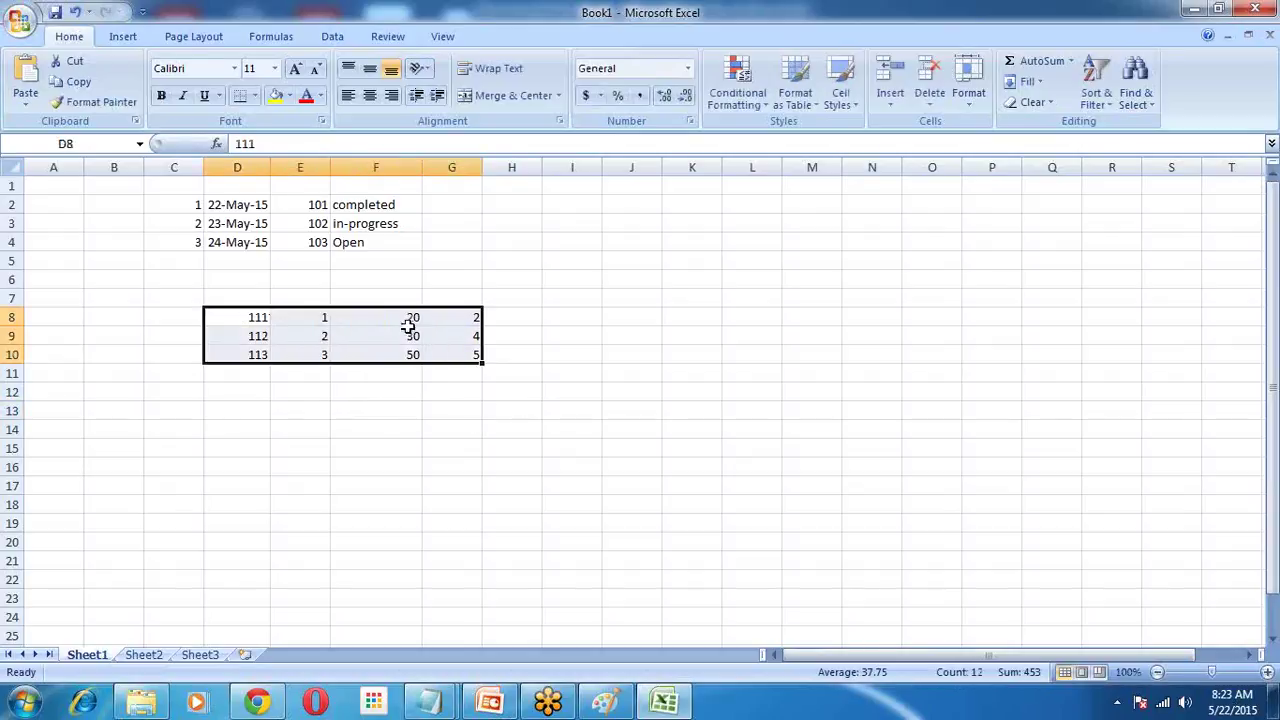
left_click(315, 322)
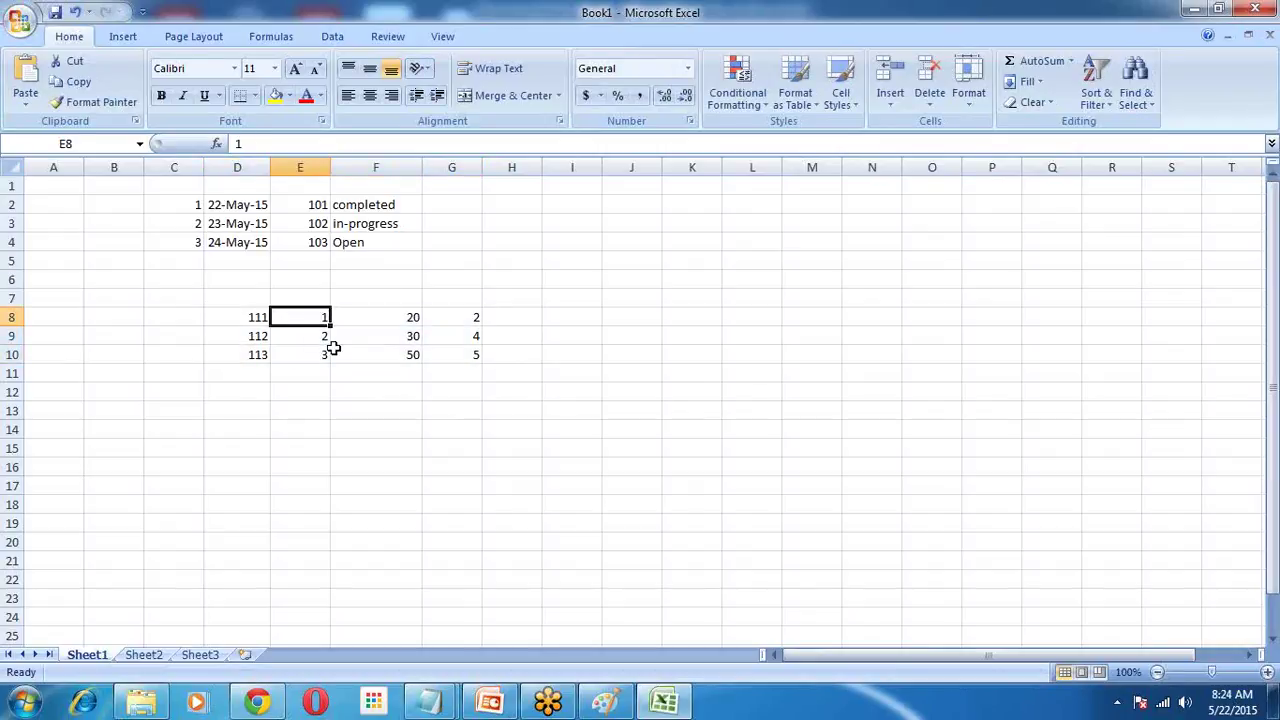
left_click_drag(382, 321, 404, 350)
left_click_drag(474, 322, 474, 355)
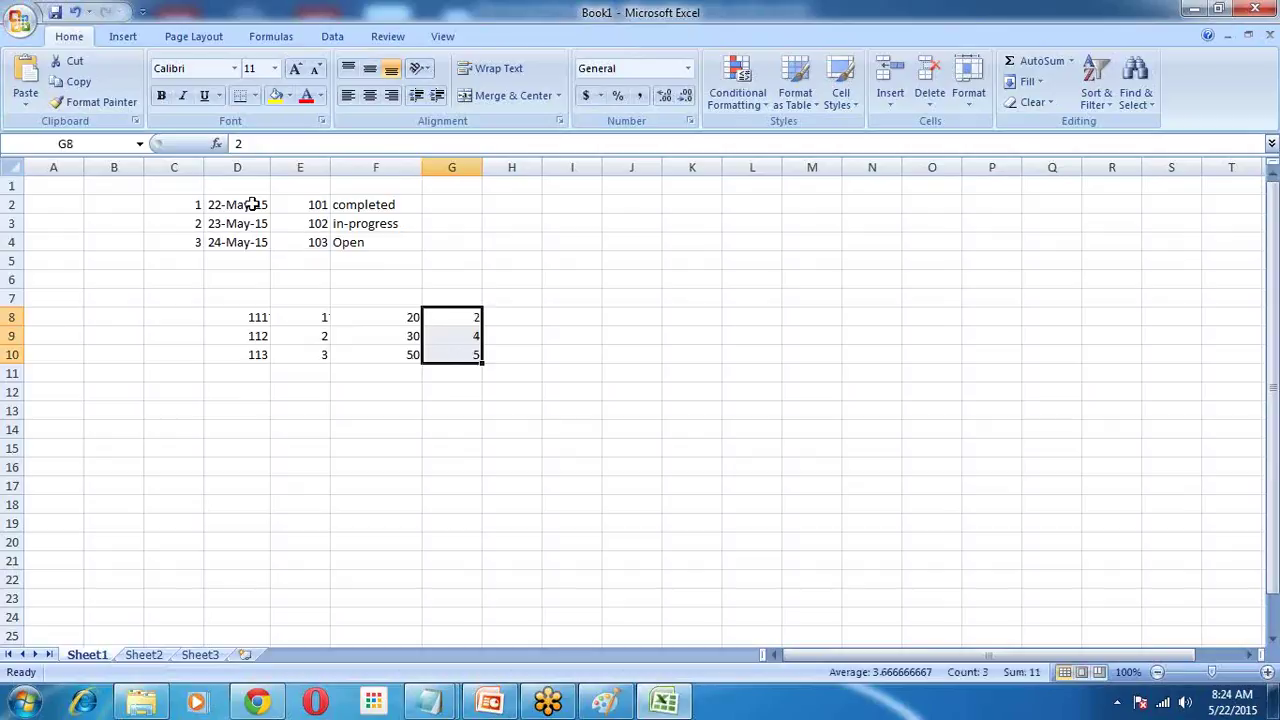
left_click_drag(178, 204, 386, 257)
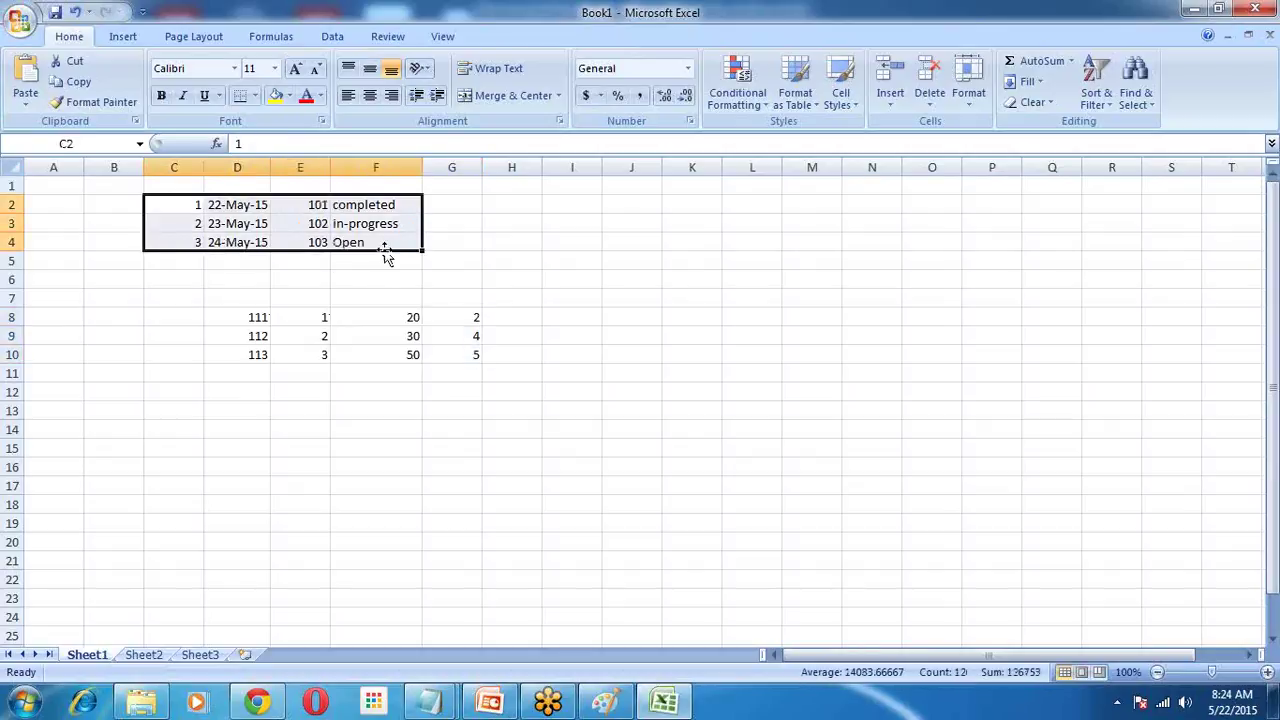
left_click(325, 319)
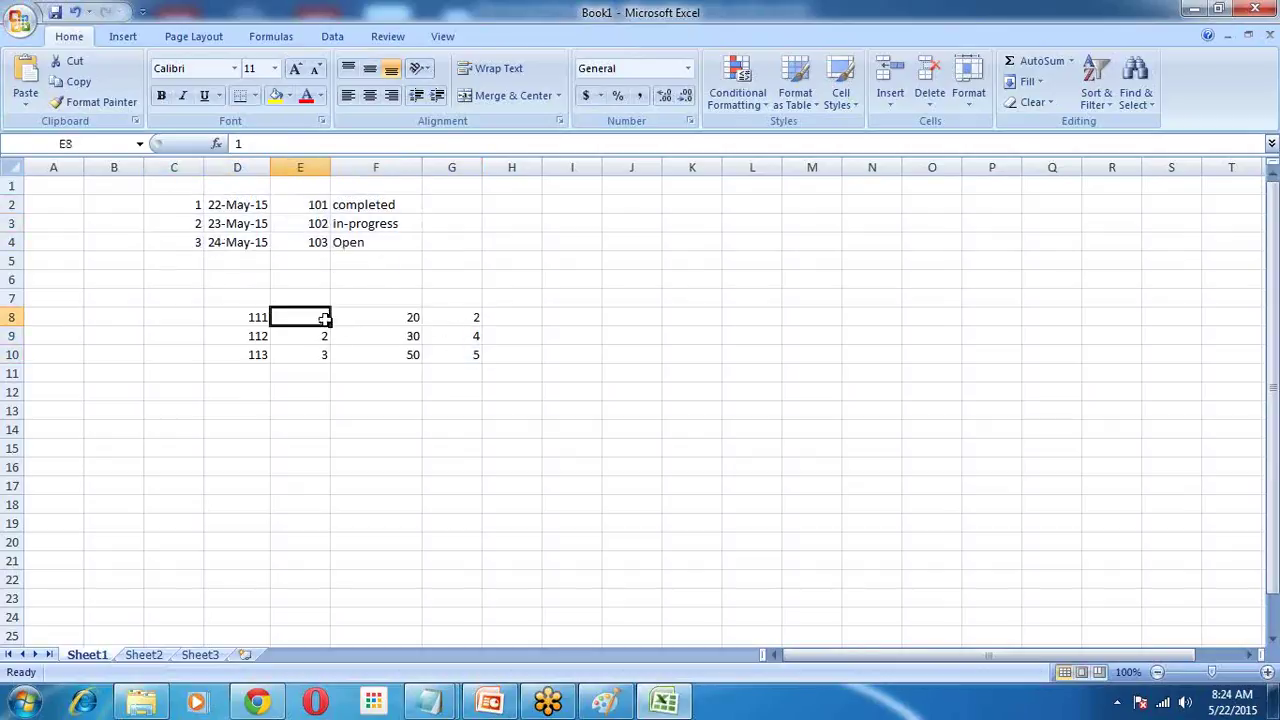
left_click(412, 319)
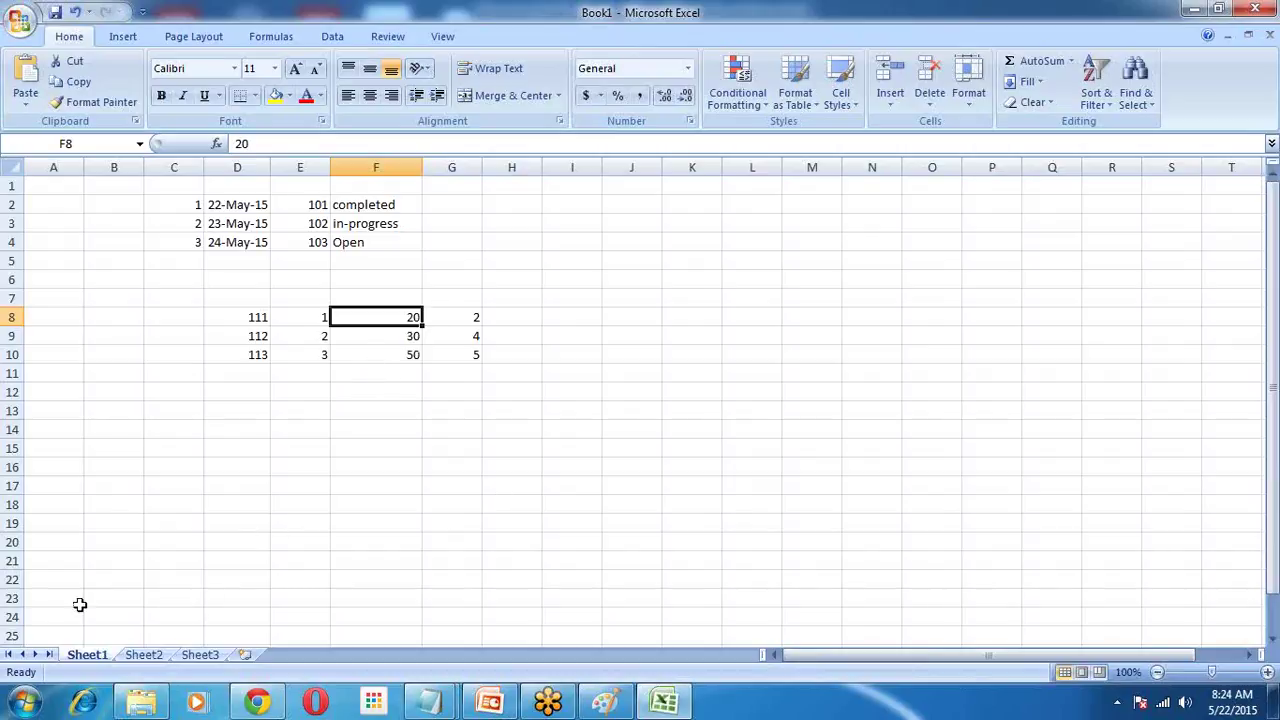
left_click(24, 702)
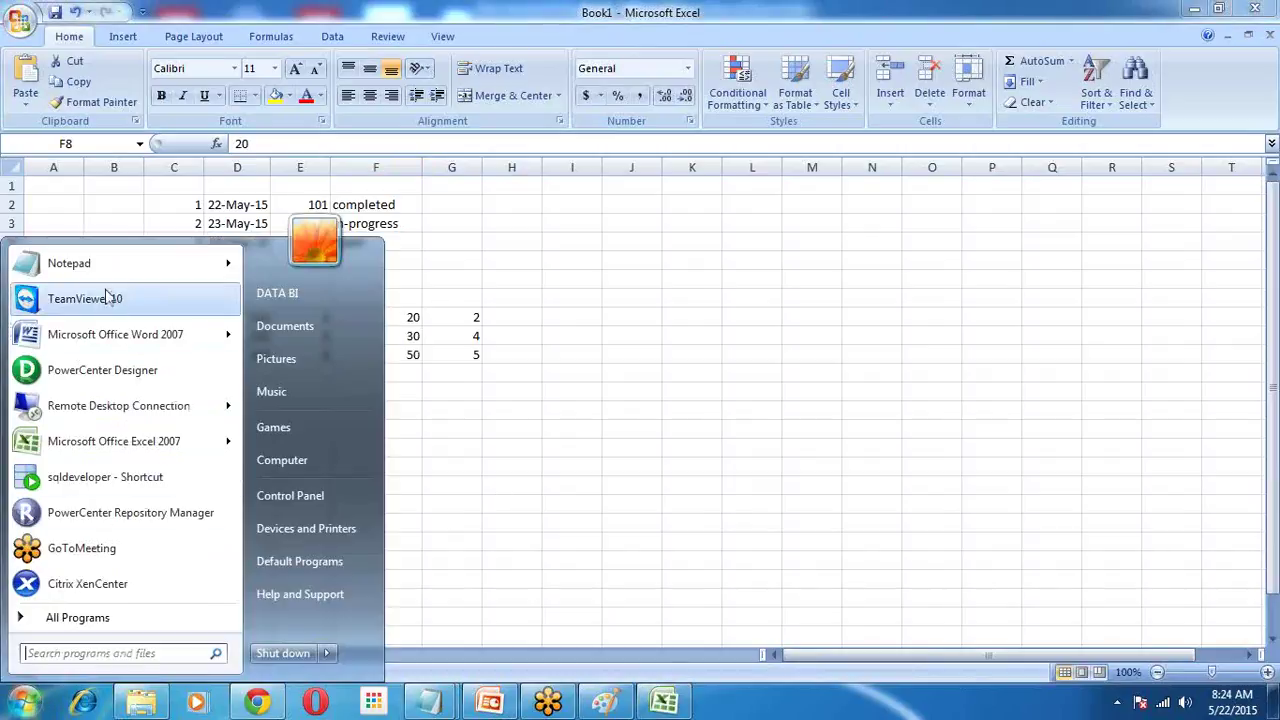
mouse_move(108, 272)
left_click(517, 417)
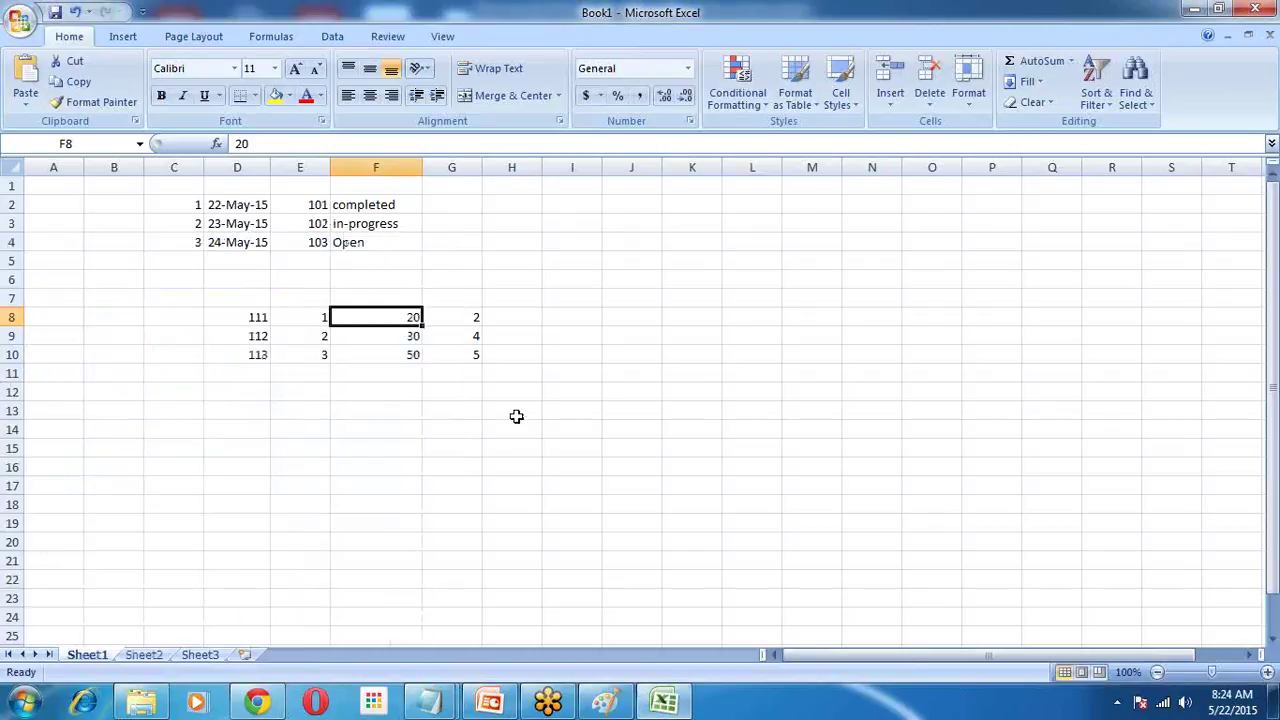
Step: Compare the number columns F8:F10 and G8:G10 with the ID columns of both tables to see which can be summed
left_click_drag(400, 313, 408, 355)
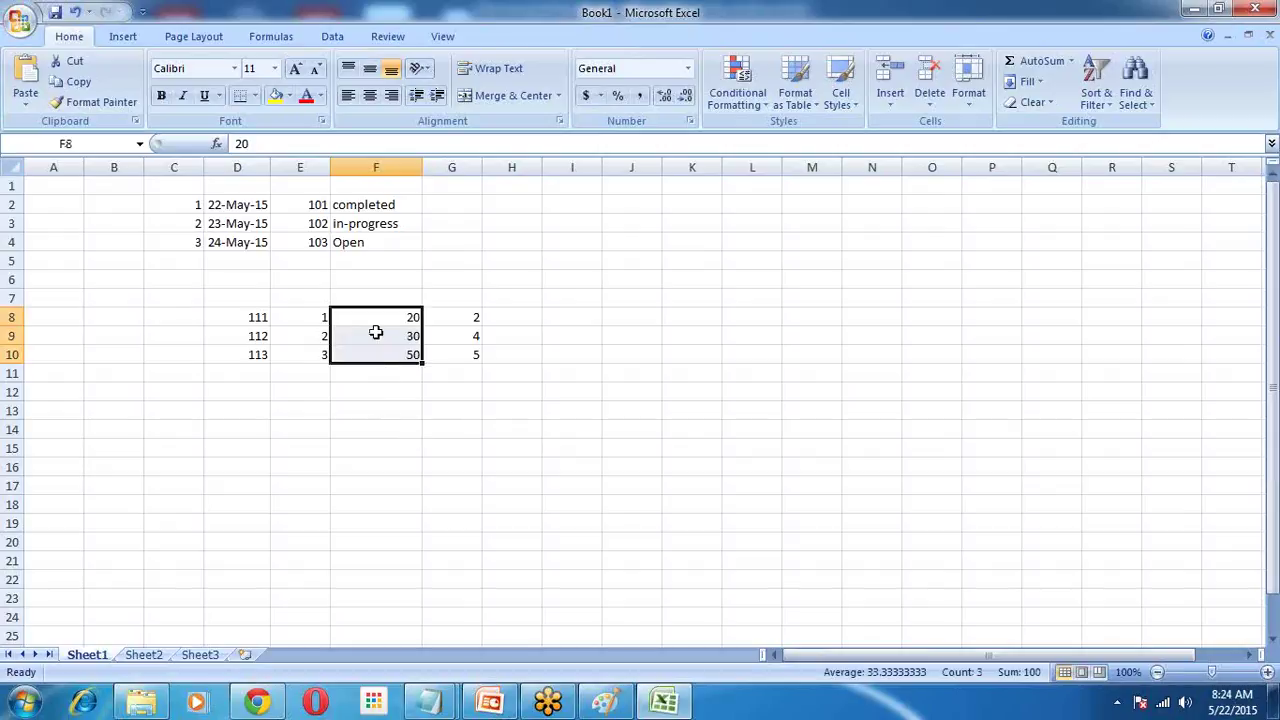
left_click(490, 354)
left_click_drag(462, 315, 474, 355)
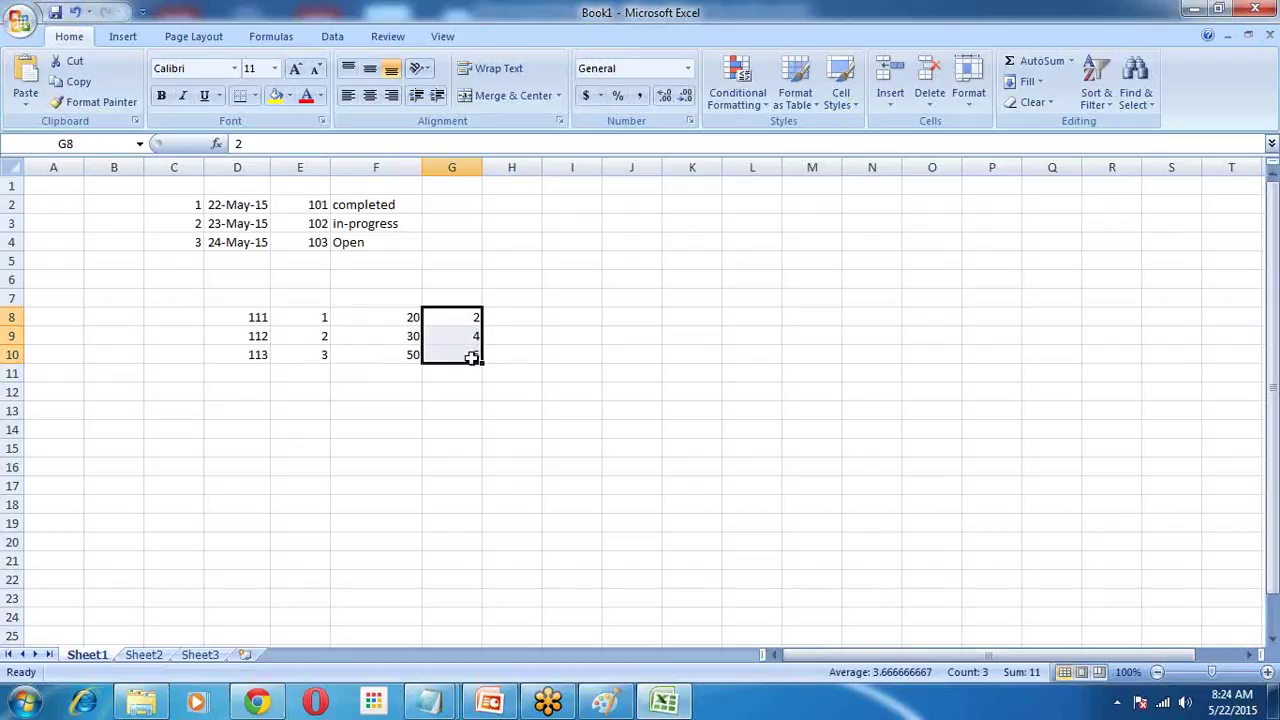
left_click(428, 428)
left_click_drag(304, 318, 336, 377)
left_click(310, 356)
left_click_drag(255, 318, 271, 371)
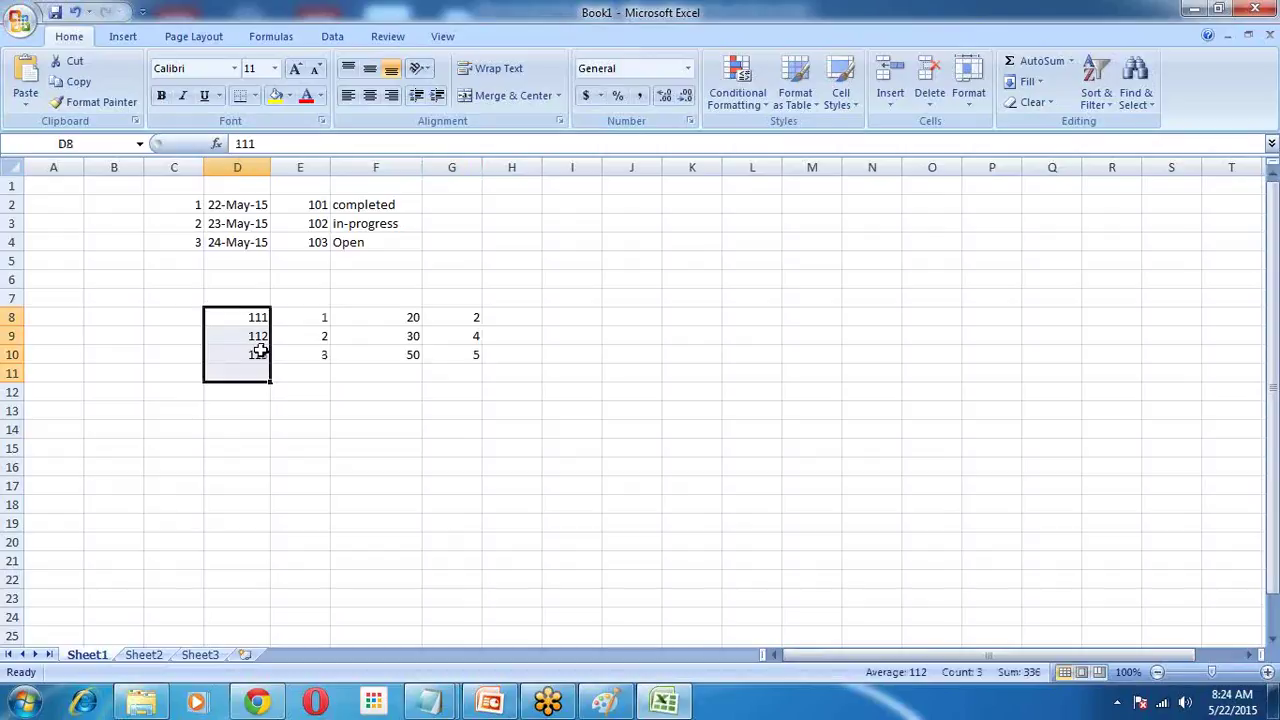
left_click(249, 337)
left_click_drag(190, 205, 195, 240)
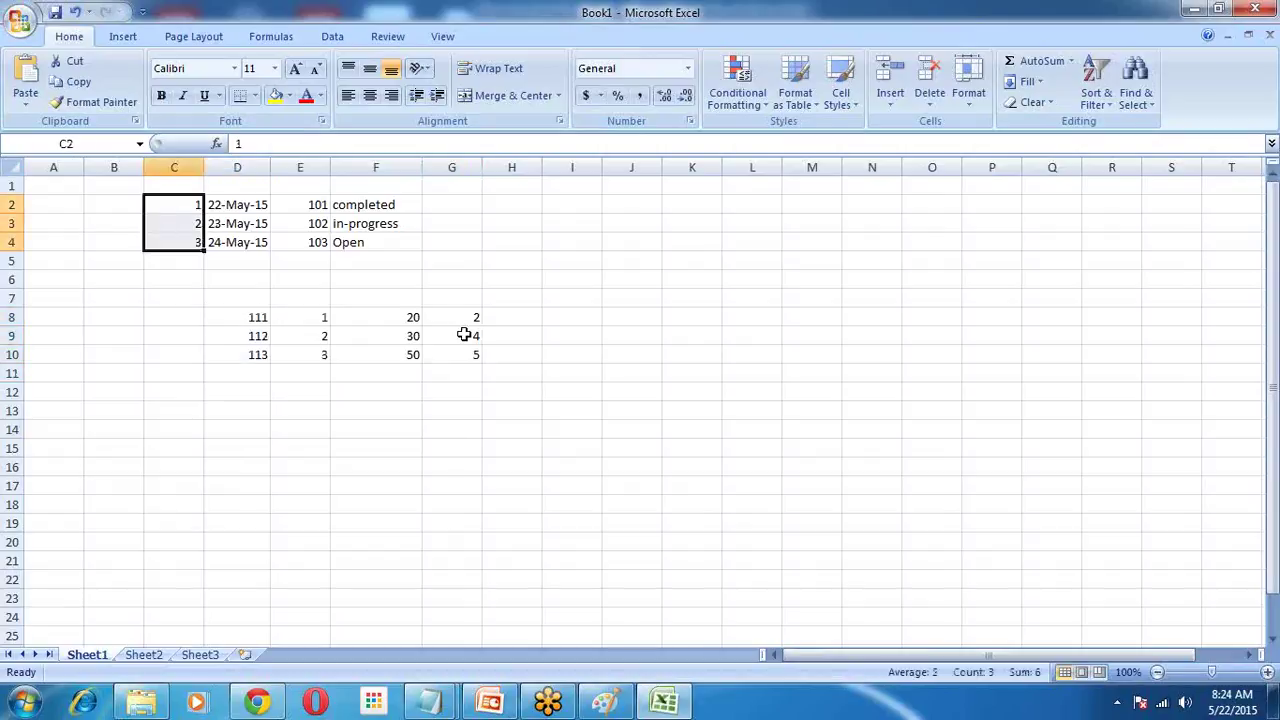
left_click(476, 378)
left_click_drag(229, 314, 451, 360)
left_click(408, 352)
left_click_drag(400, 316, 400, 352)
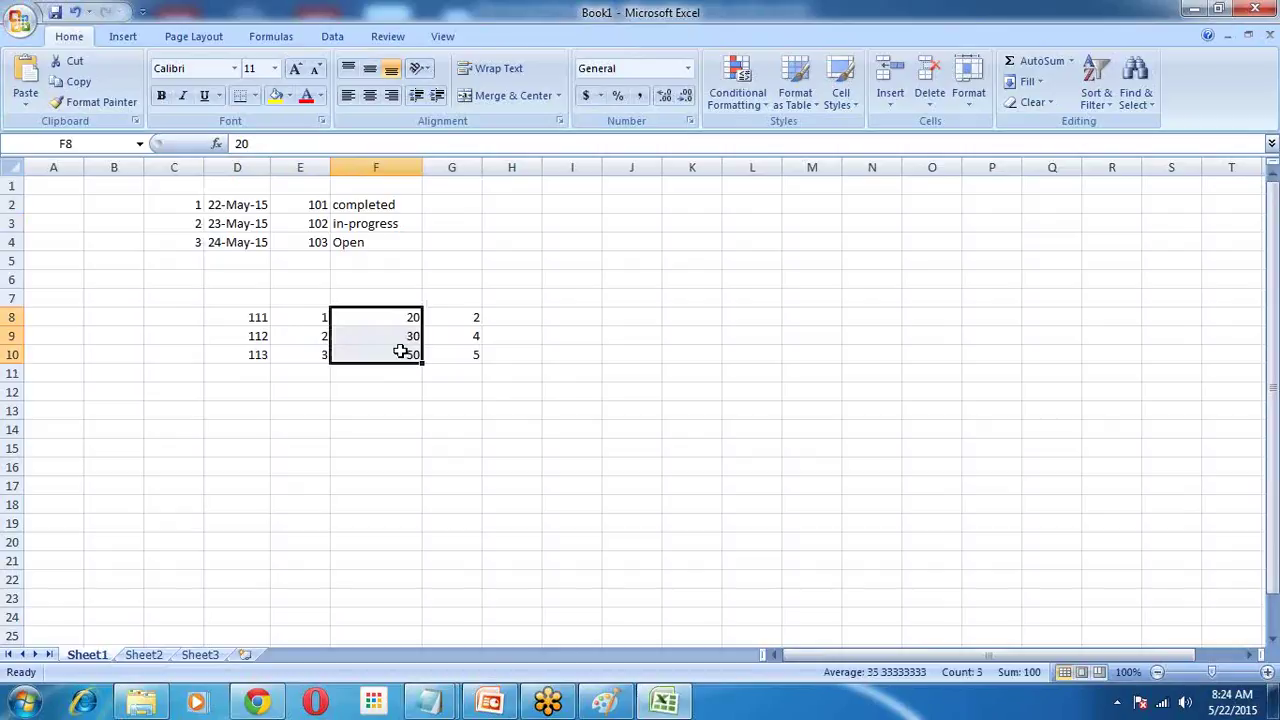
left_click(389, 331)
left_click_drag(386, 320, 463, 352)
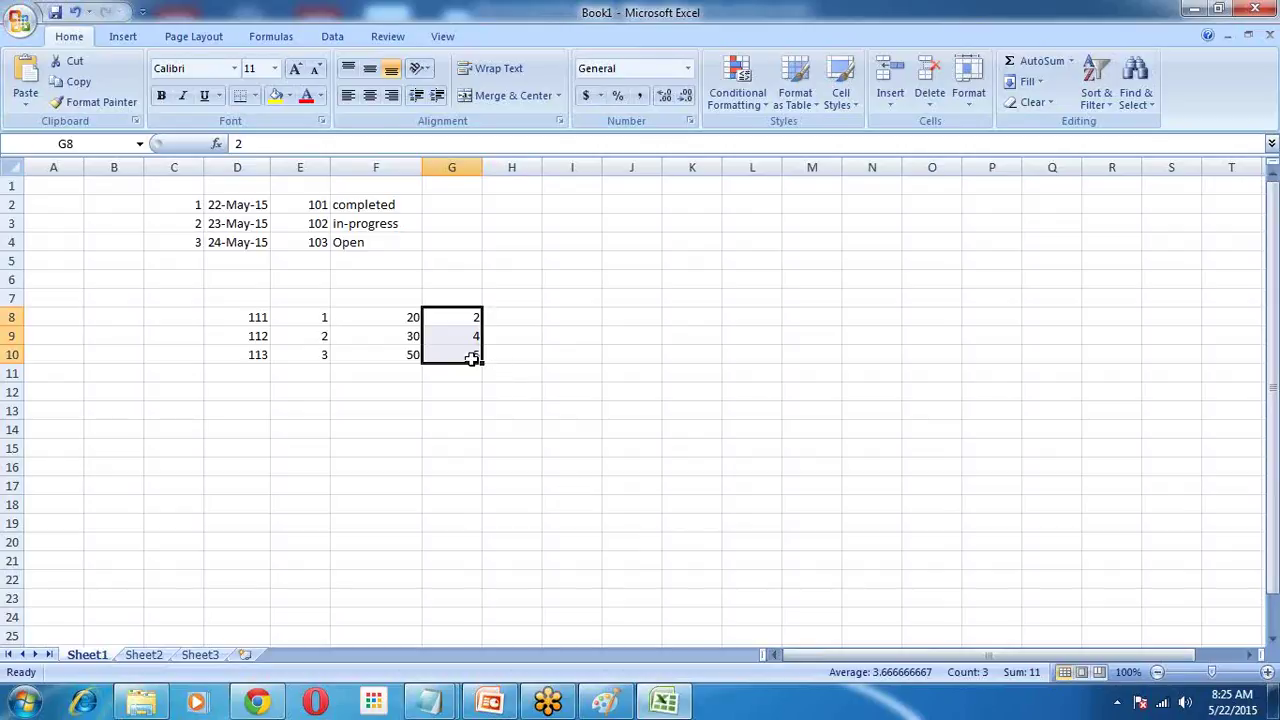
Step: Switch to the Notepad notes and add the line "Aggregation -- Sum" below Semi Additive, separated by a blank line
left_click(430, 702)
left_click(535, 629)
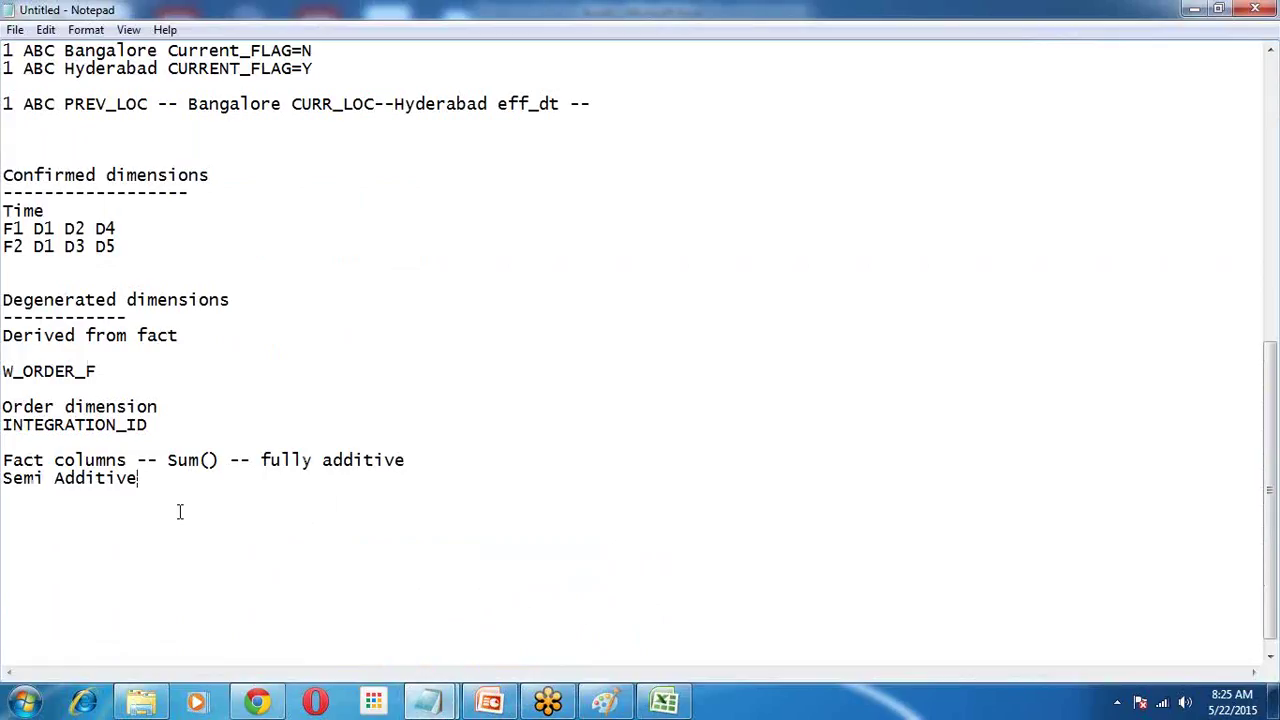
key("Return")
key("Return")
type("Aggre")
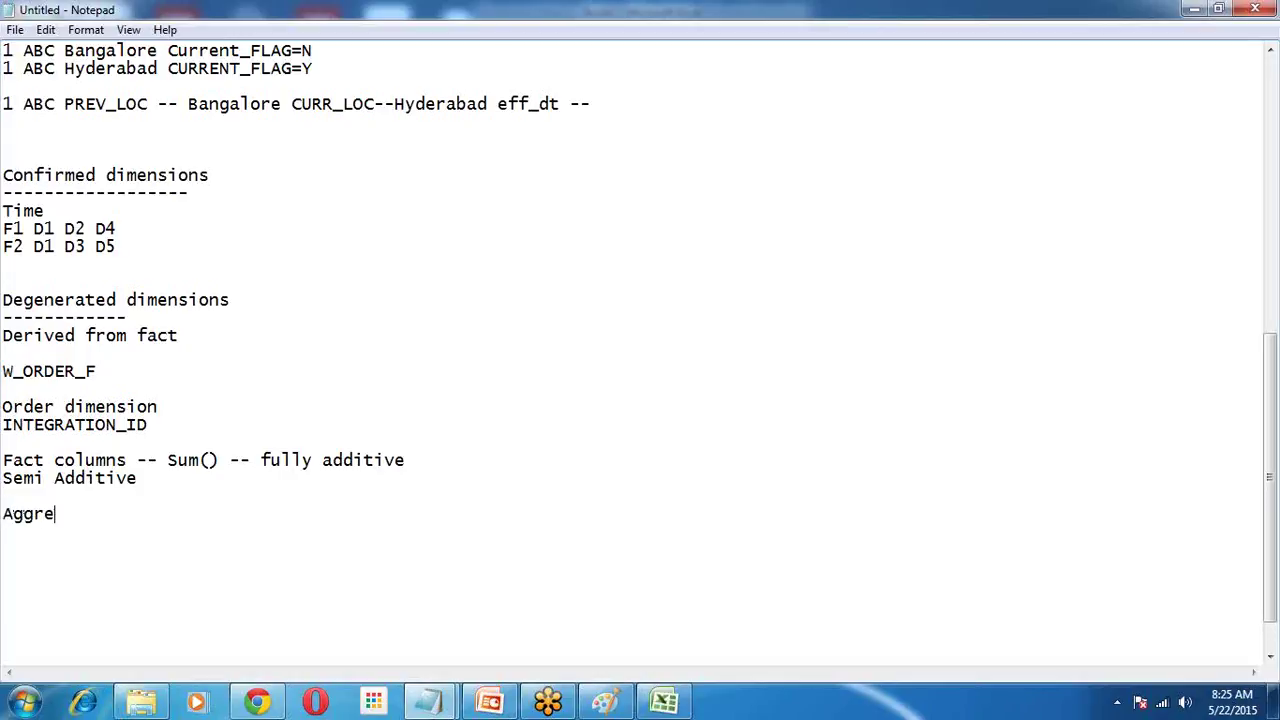
type("gation")
key("Return")
key("BackSpace")
type("-- Sum")
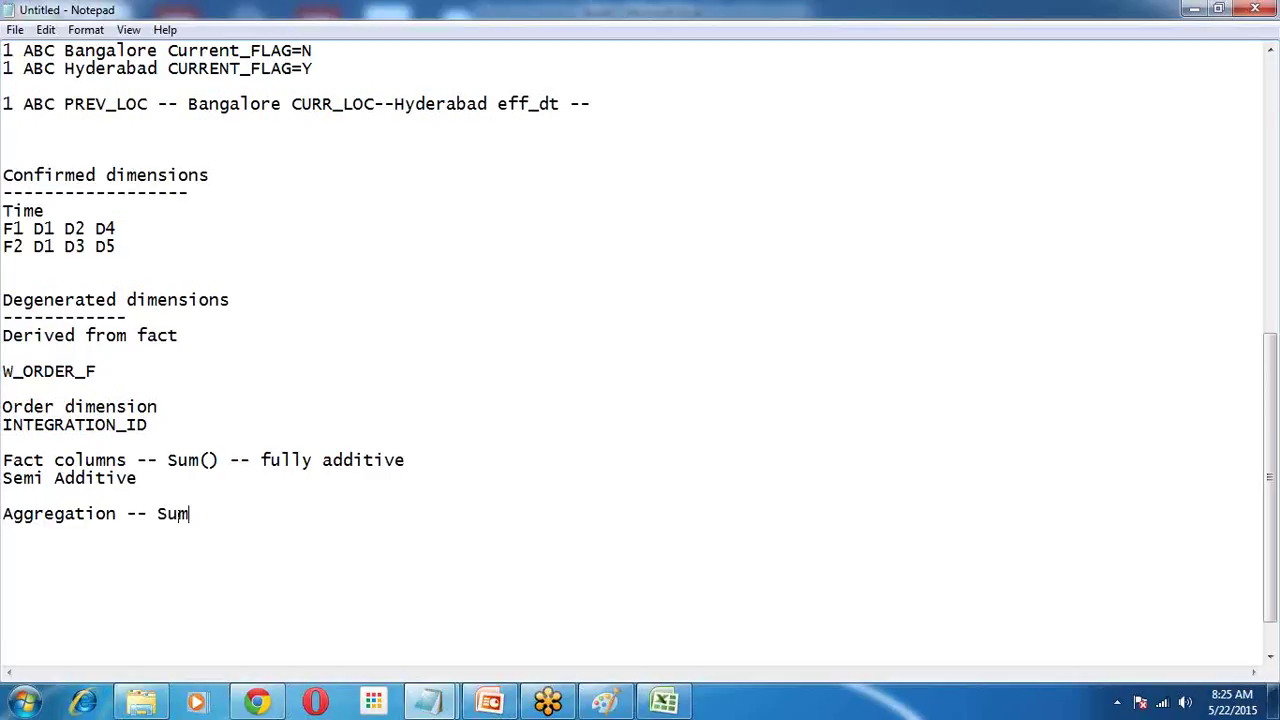
type("/ab")
key("BackSpace")
type("vg")
left_click_drag(189, 514, 239, 515)
key("BackSpace")
Step: Review the fully additive and Semi Additive notes against the Sum aggregation line
left_click_drag(260, 460, 408, 461)
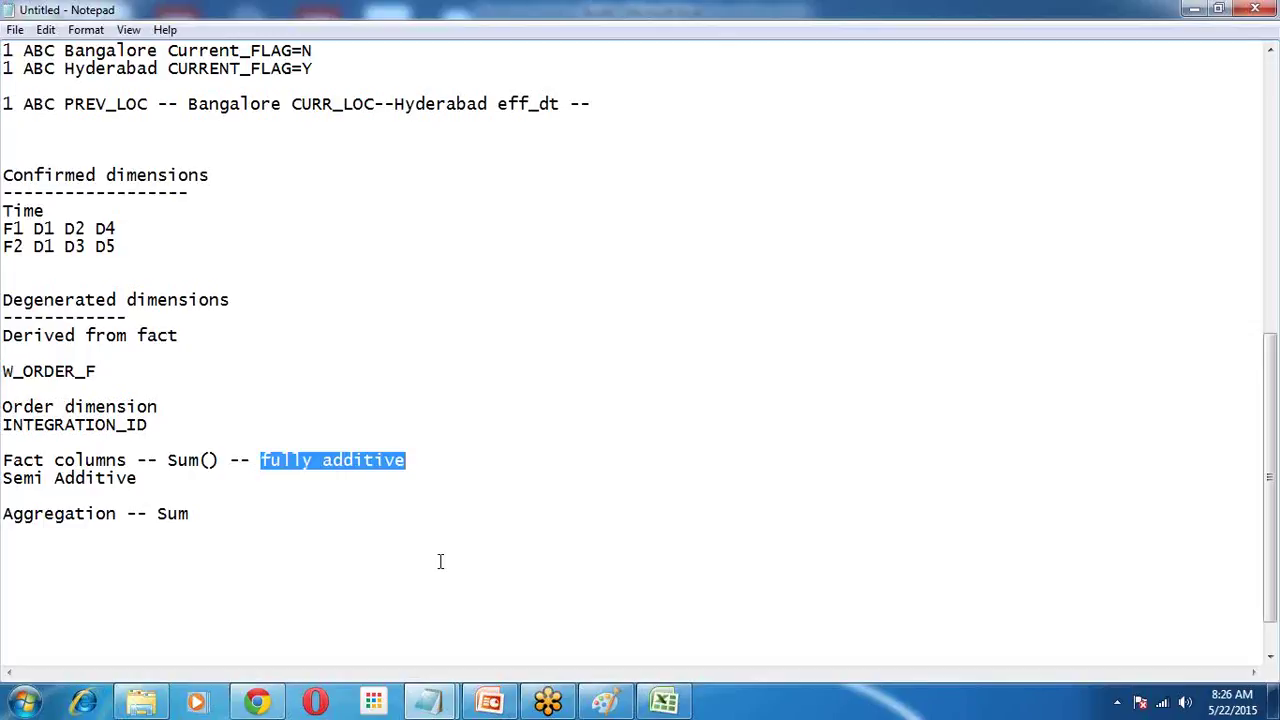
left_click(116, 513)
key("shift+End")
key("shift+Home")
left_click_drag(196, 514, 157, 513)
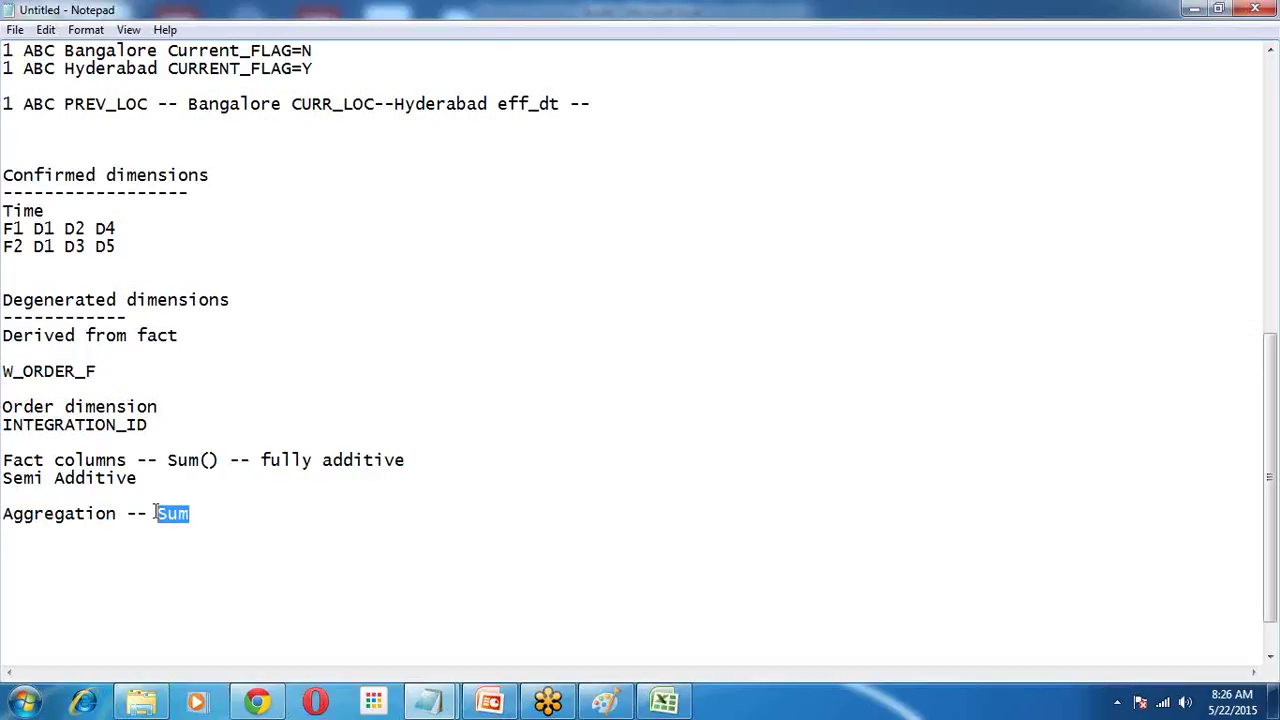
left_click(248, 508)
left_click(137, 478)
key("shift+Home")
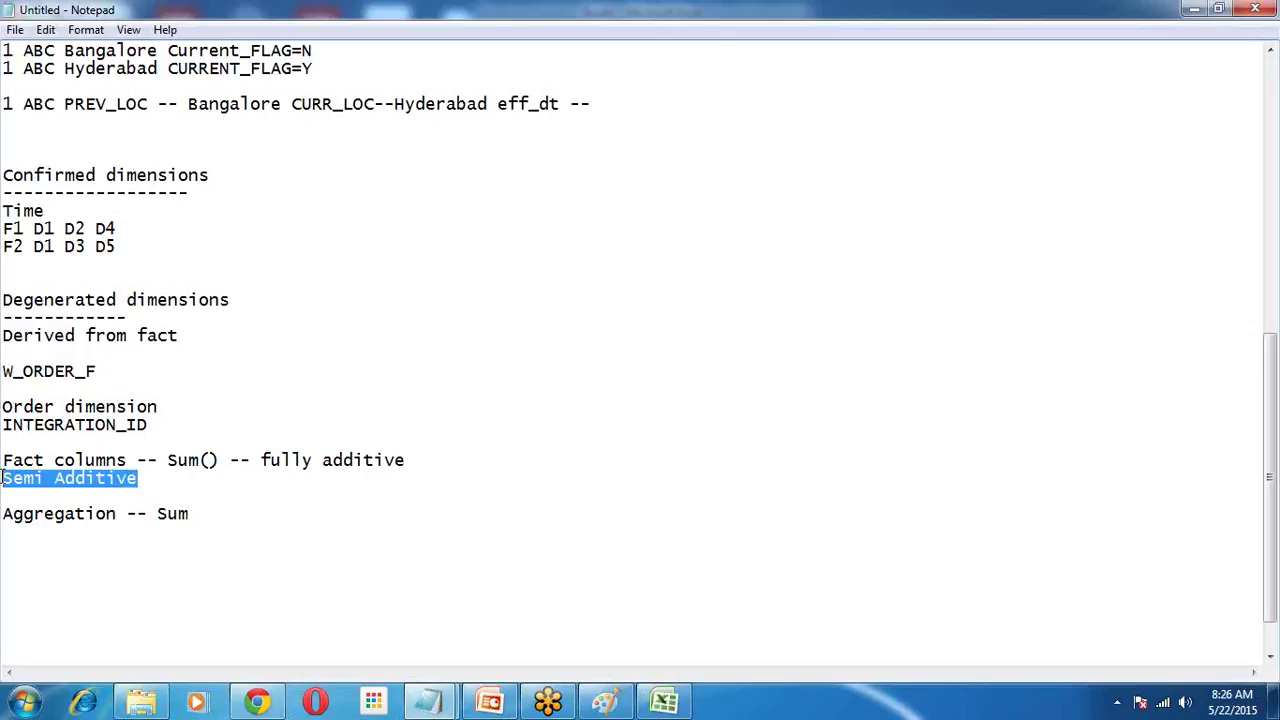
left_click(197, 517)
key("shift+Left")
key("shift+Left")
key("shift+Left")
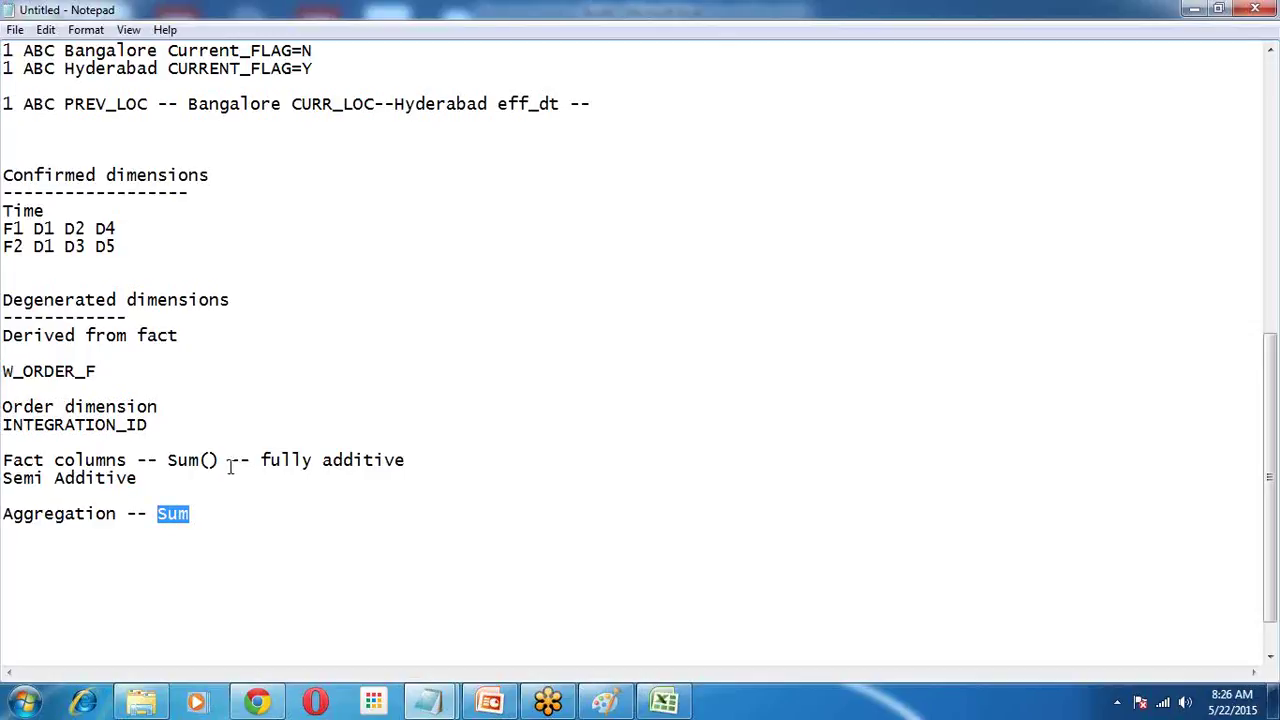
Step: Add the line "non-additive" directly below Semi Additive in the notes
left_click(160, 479)
key("Return")
type("non-additive")
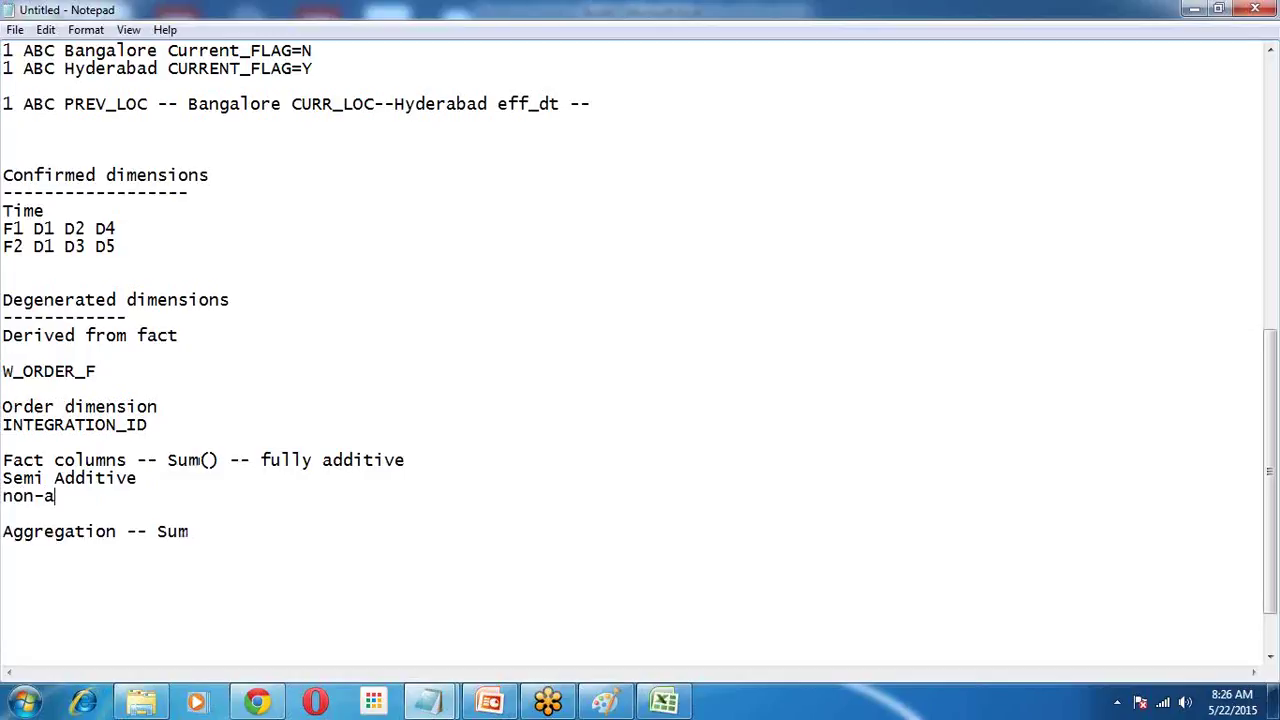
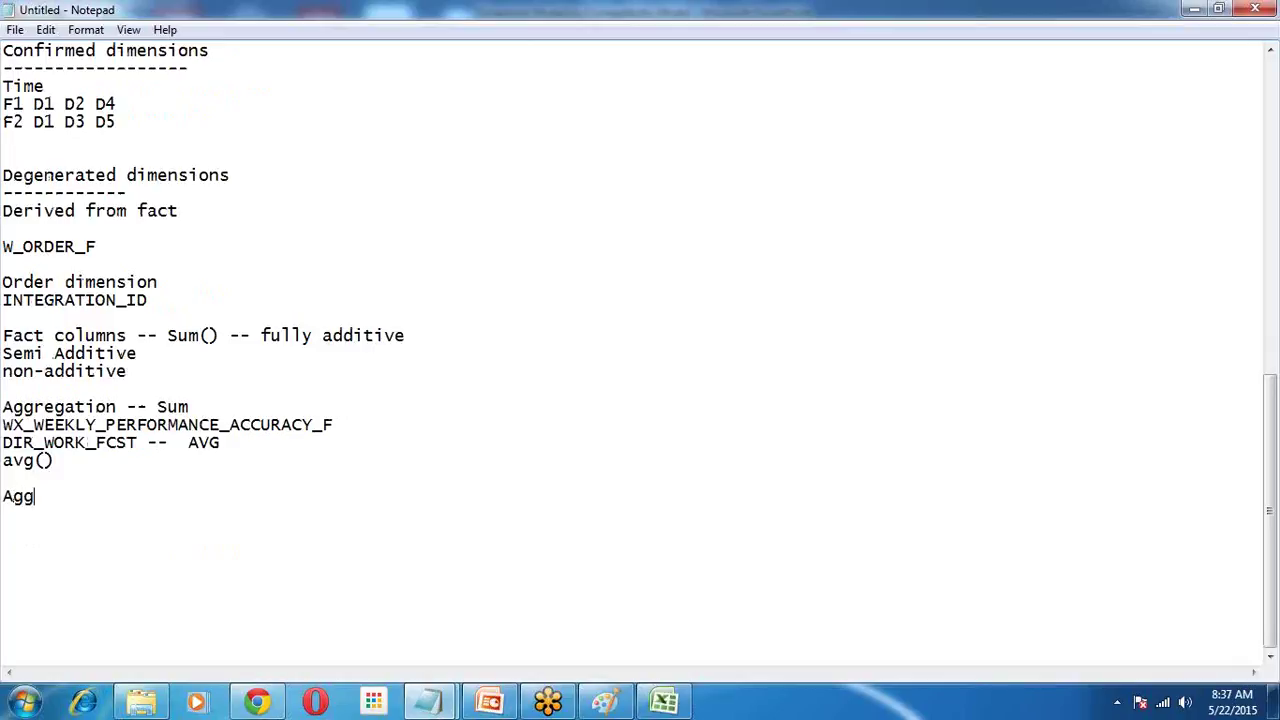
Step: Complete the new heading in the notes as "Aggregate tables" and underline it with a dashed line of matching length
type("tables")
key("Return")
type("----------------------")
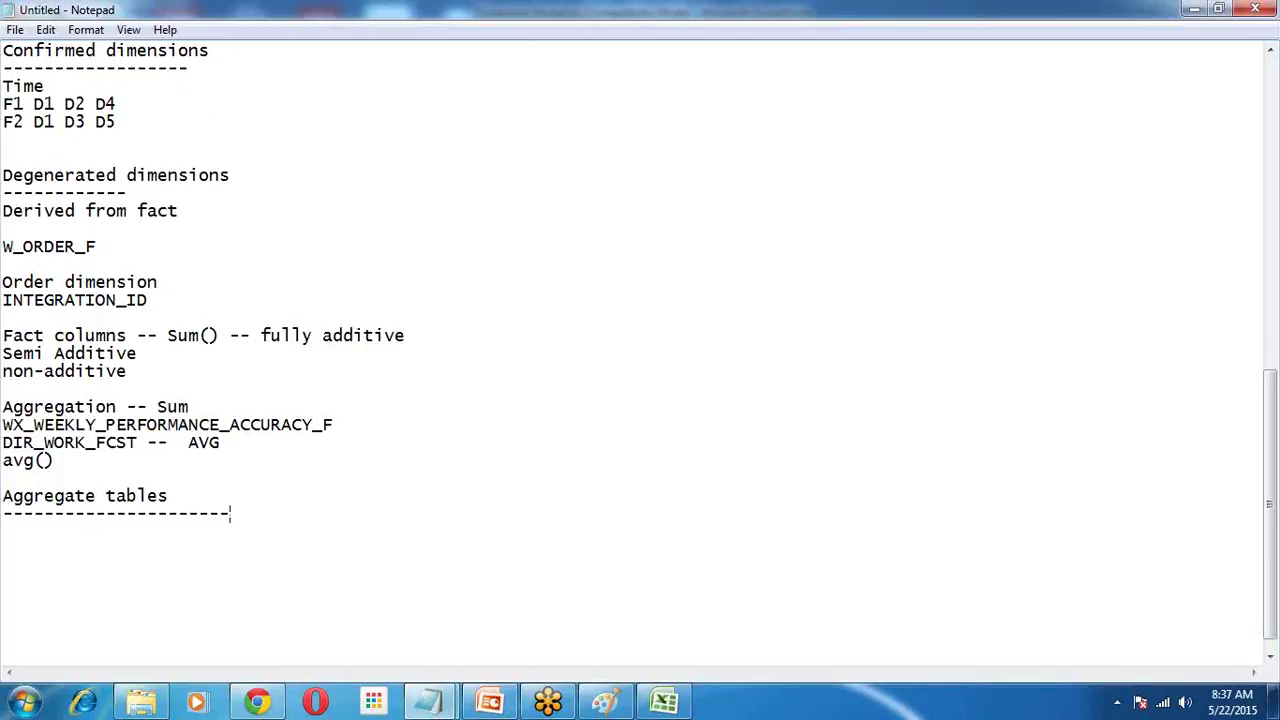
key("BackSpace")
key("BackSpace")
key("BackSpace")
key("BackSpace")
key("BackSpace")
key("BackSpace")
scroll(57, 517, "down", 1)
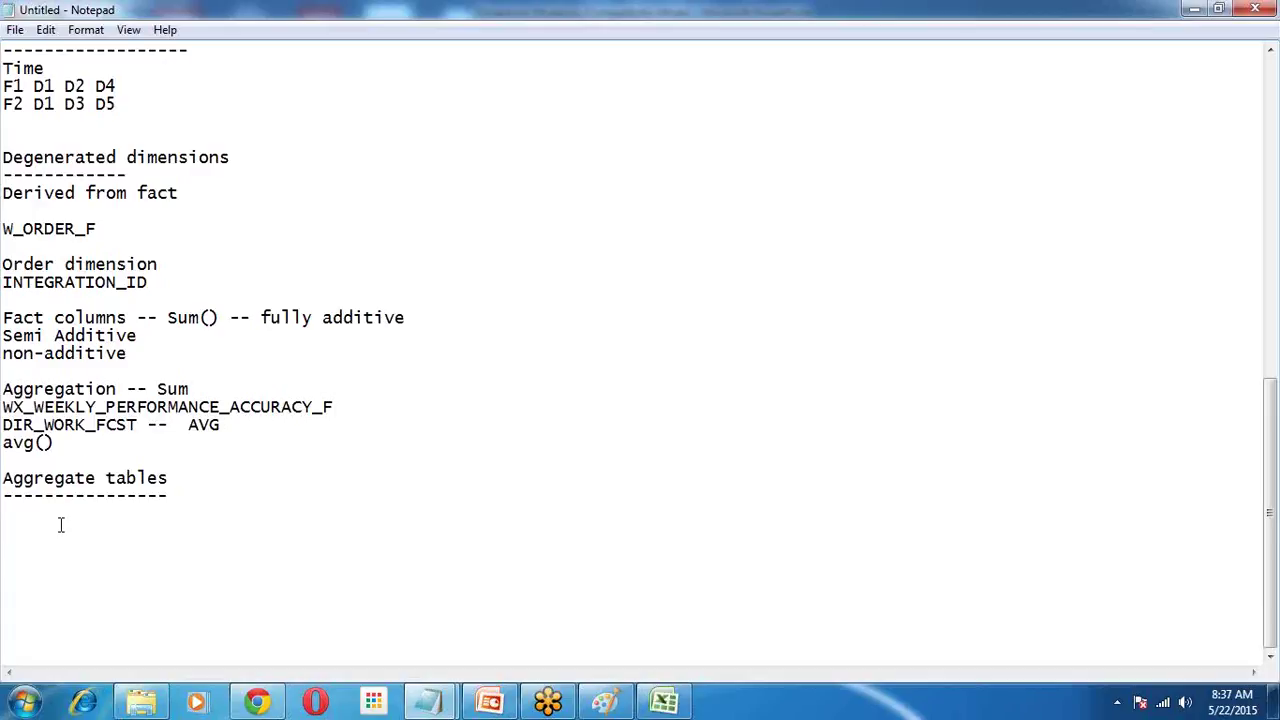
Step: Switch to the Excel workbook and enter the title W_ORDER_F in D7 above the order line rows
left_click(664, 702)
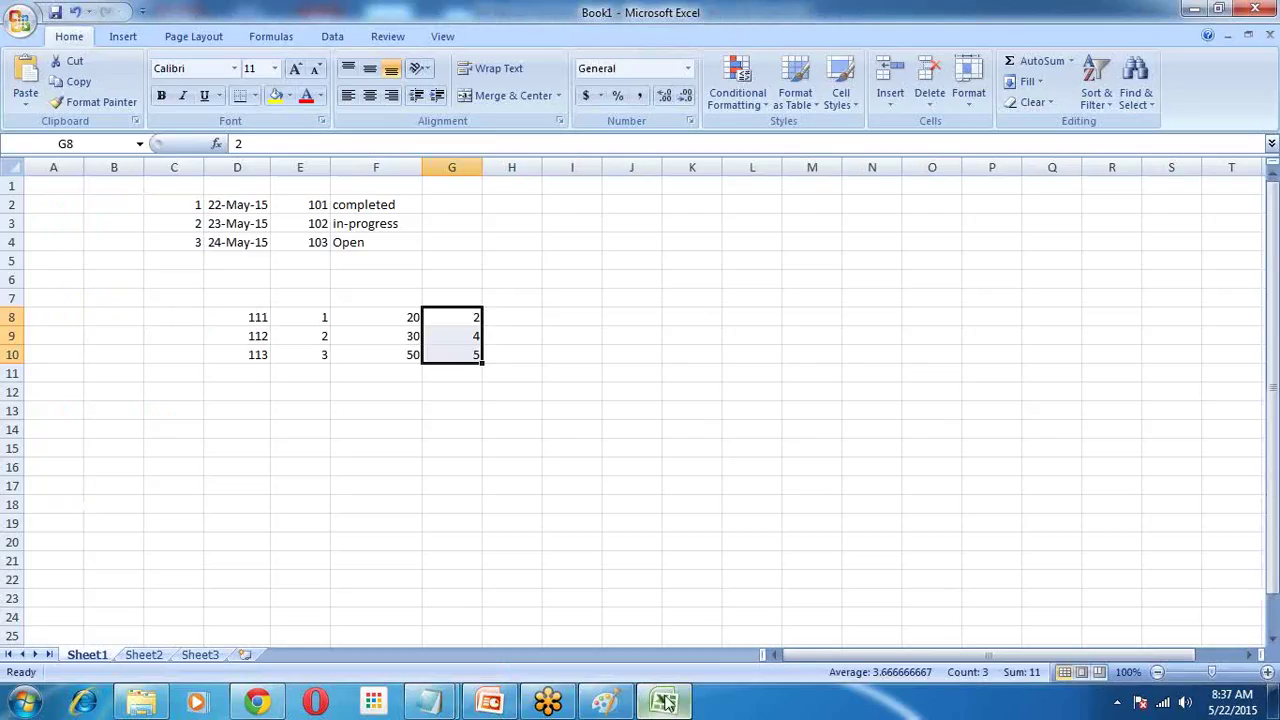
left_click(243, 377)
left_click(240, 406)
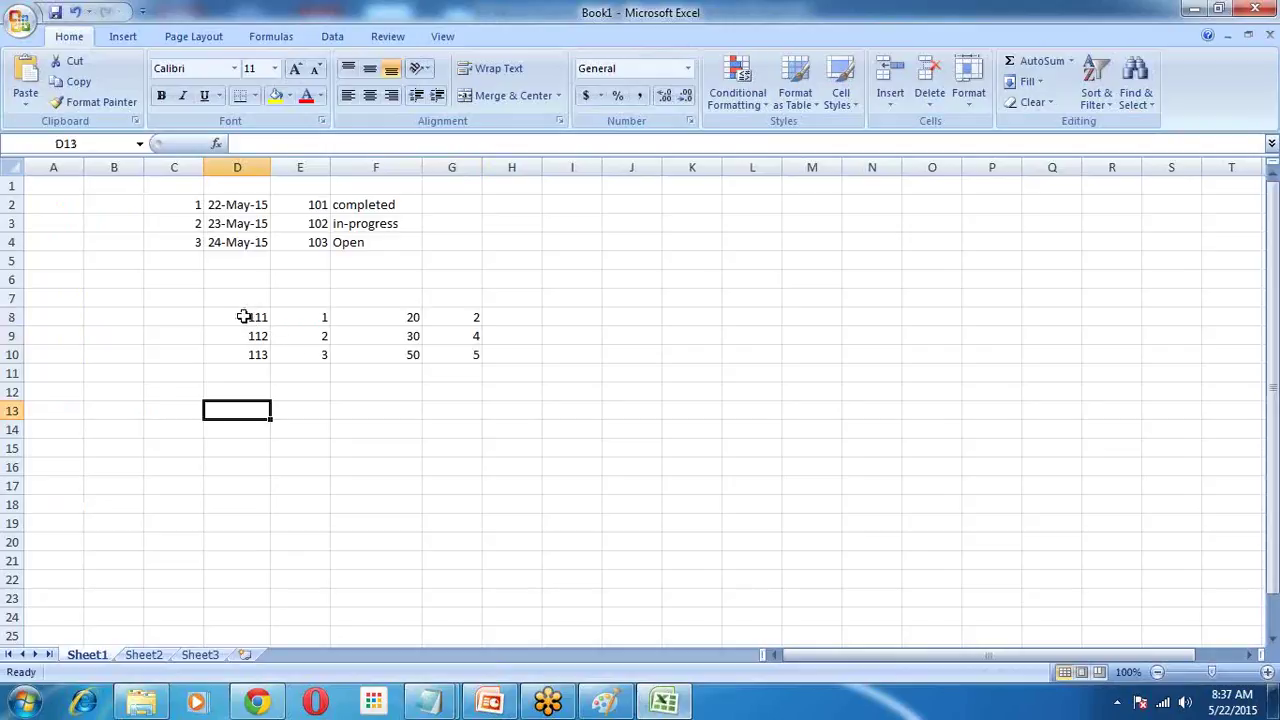
left_click(218, 296)
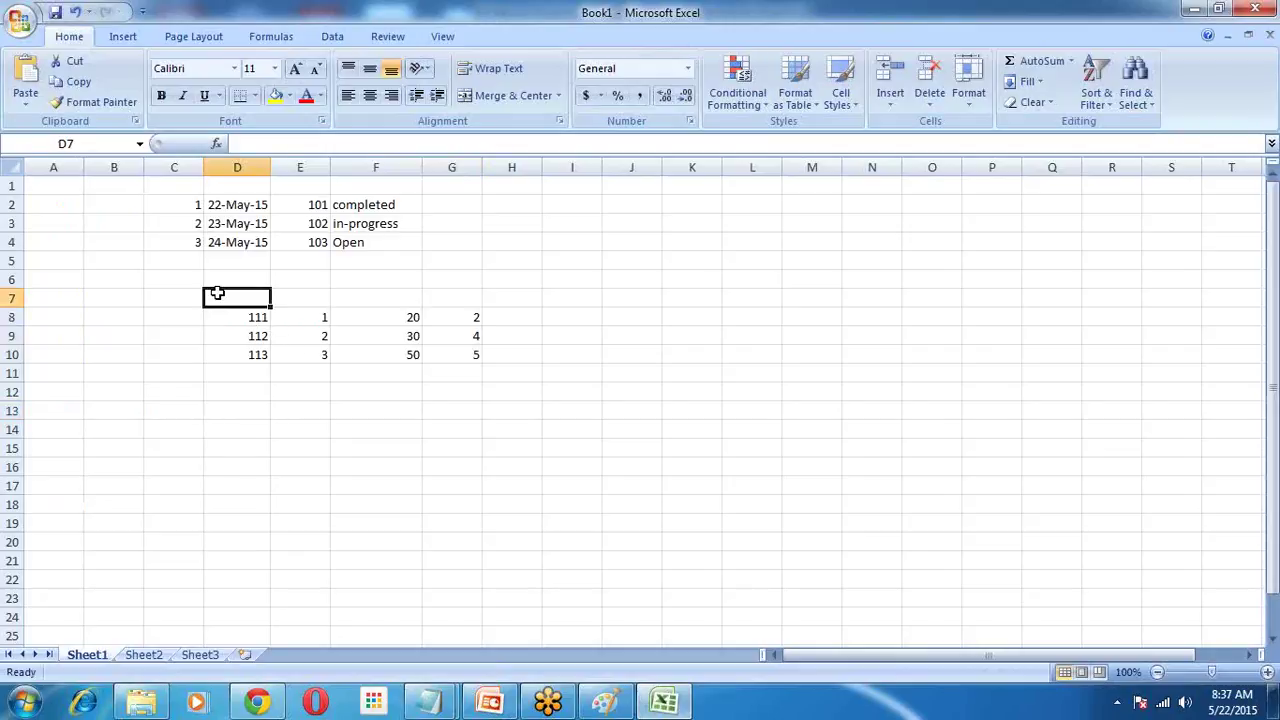
type("W_ORDER_F")
left_click(280, 408)
Step: Add a date column to the W_ORDER_F rows with 20150101 in H8 and H9 and 201502 in H10
left_click(302, 316)
left_click(511, 318)
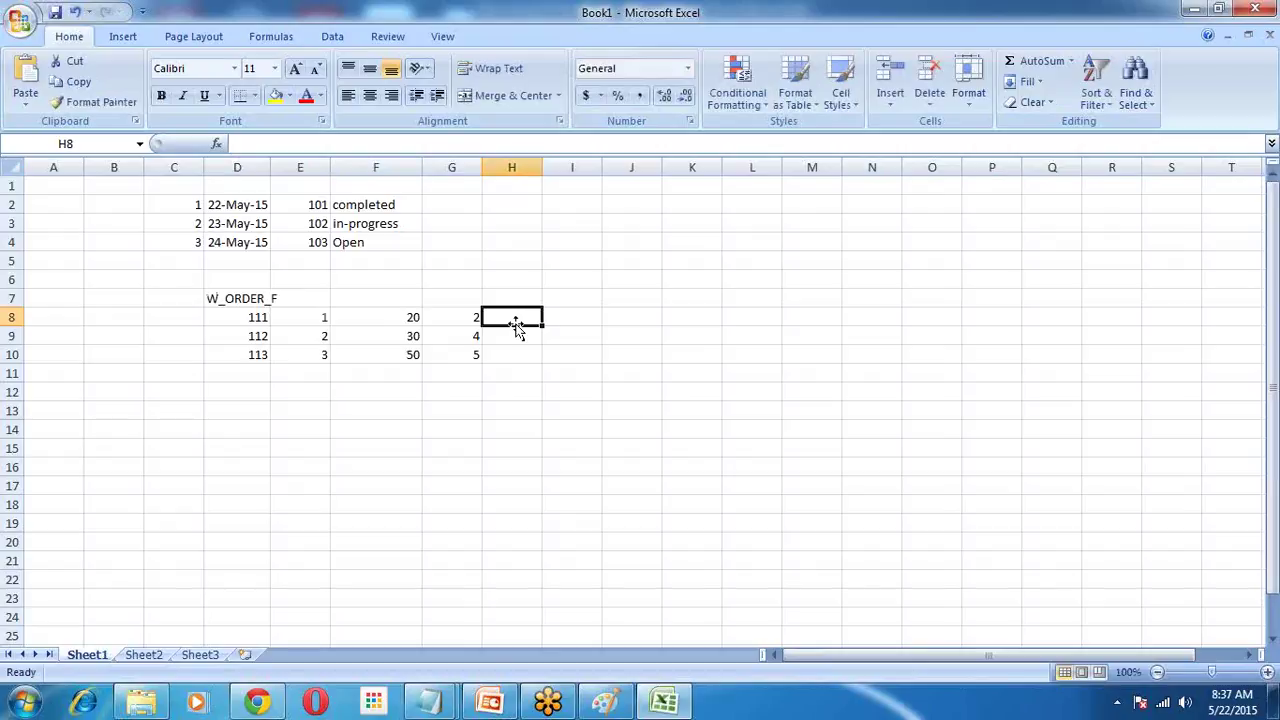
type("10")
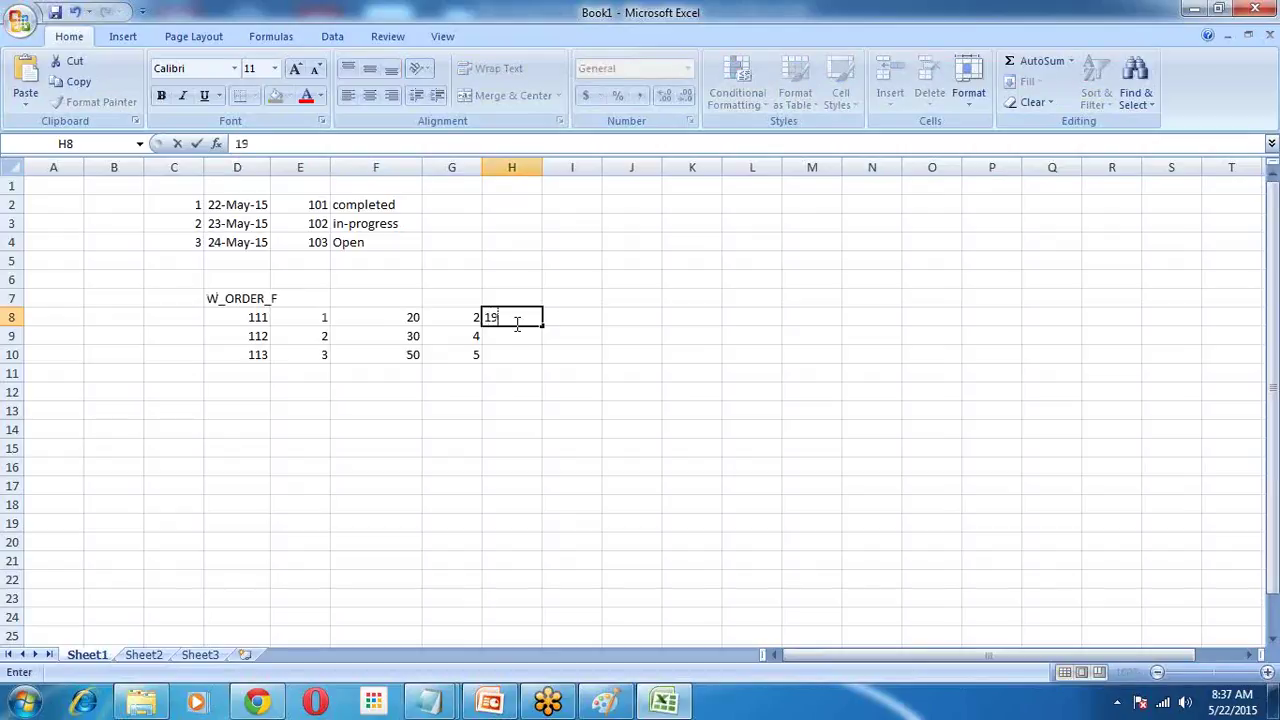
key("BackSpace")
key("BackSpace")
type("20150101")
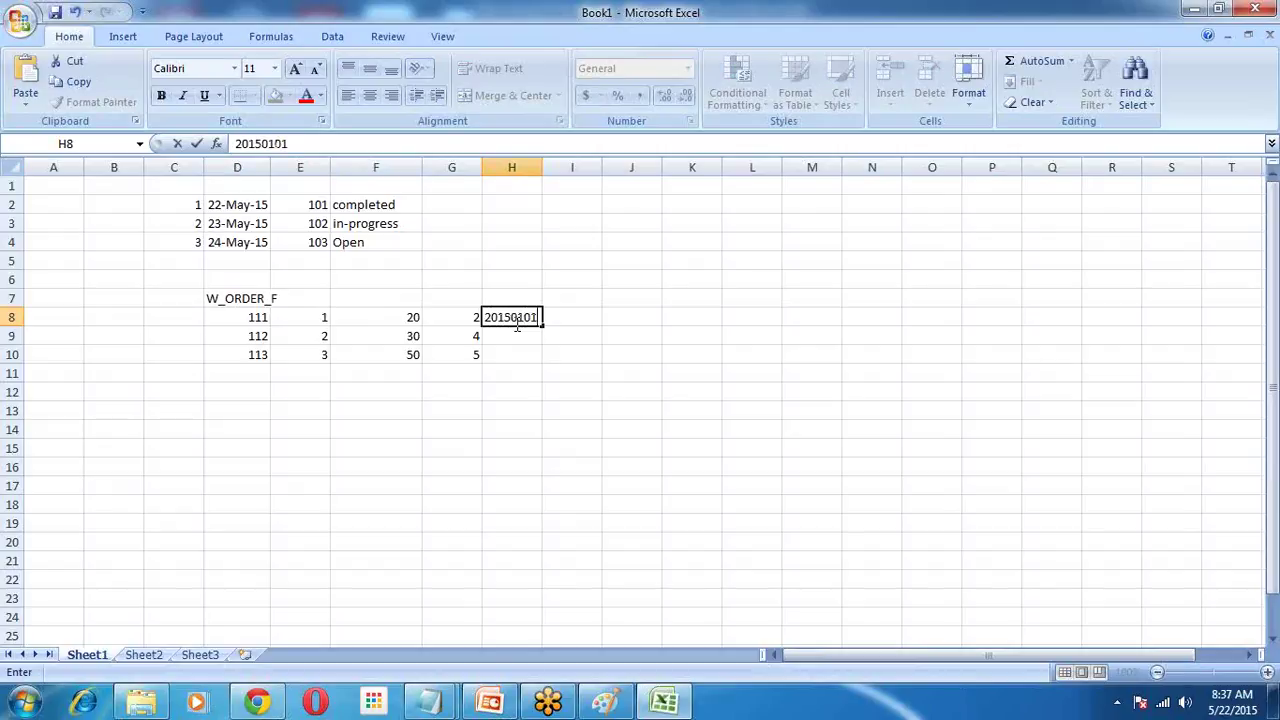
left_click(517, 337)
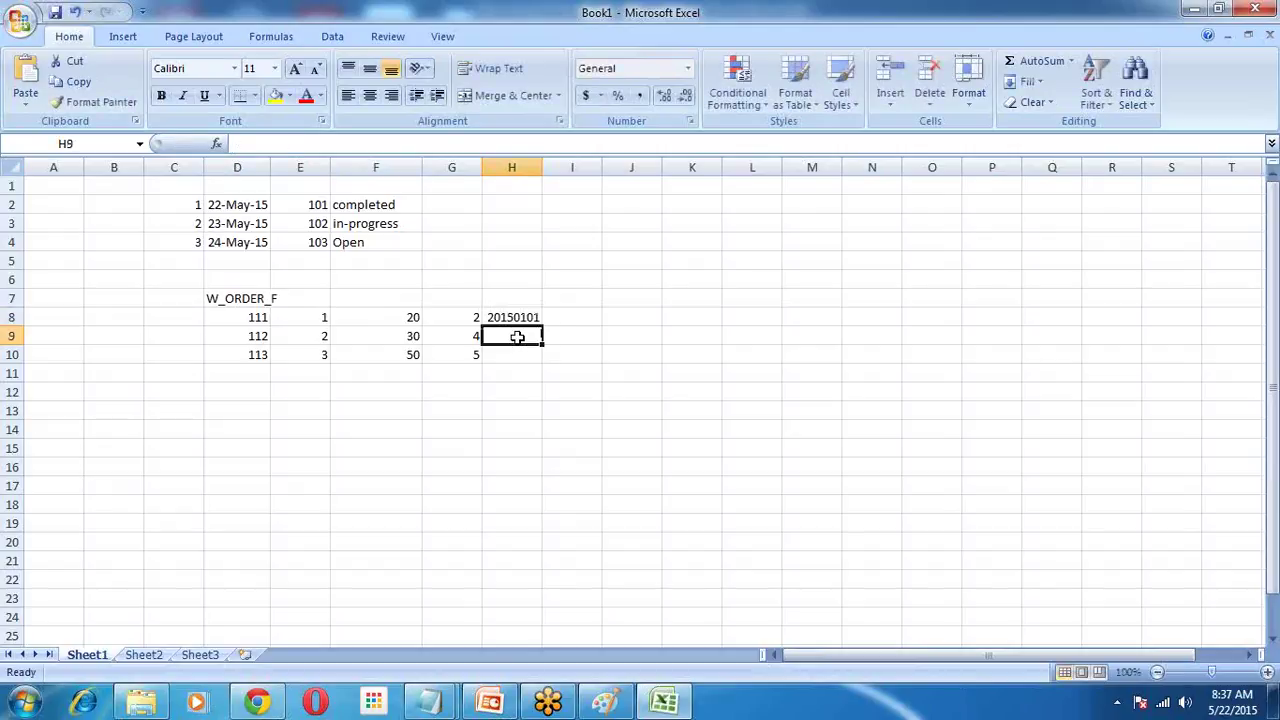
type("20150101")
left_click(510, 357)
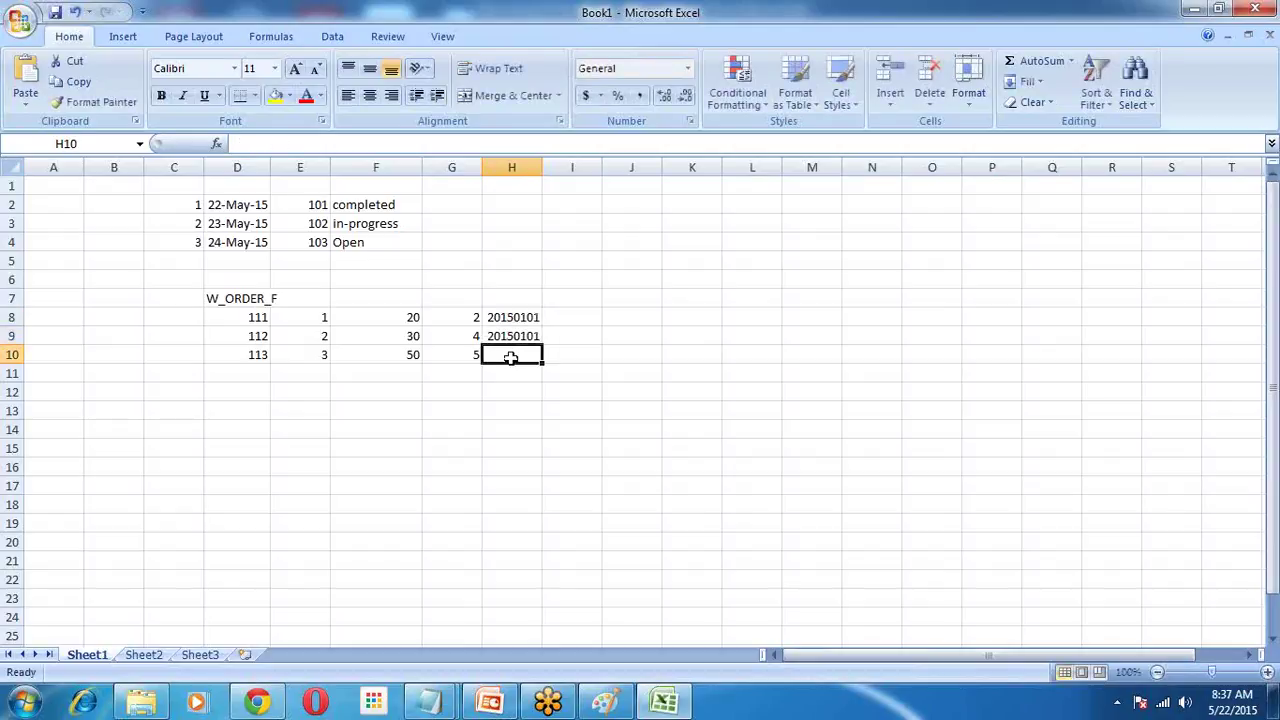
left_click(514, 340)
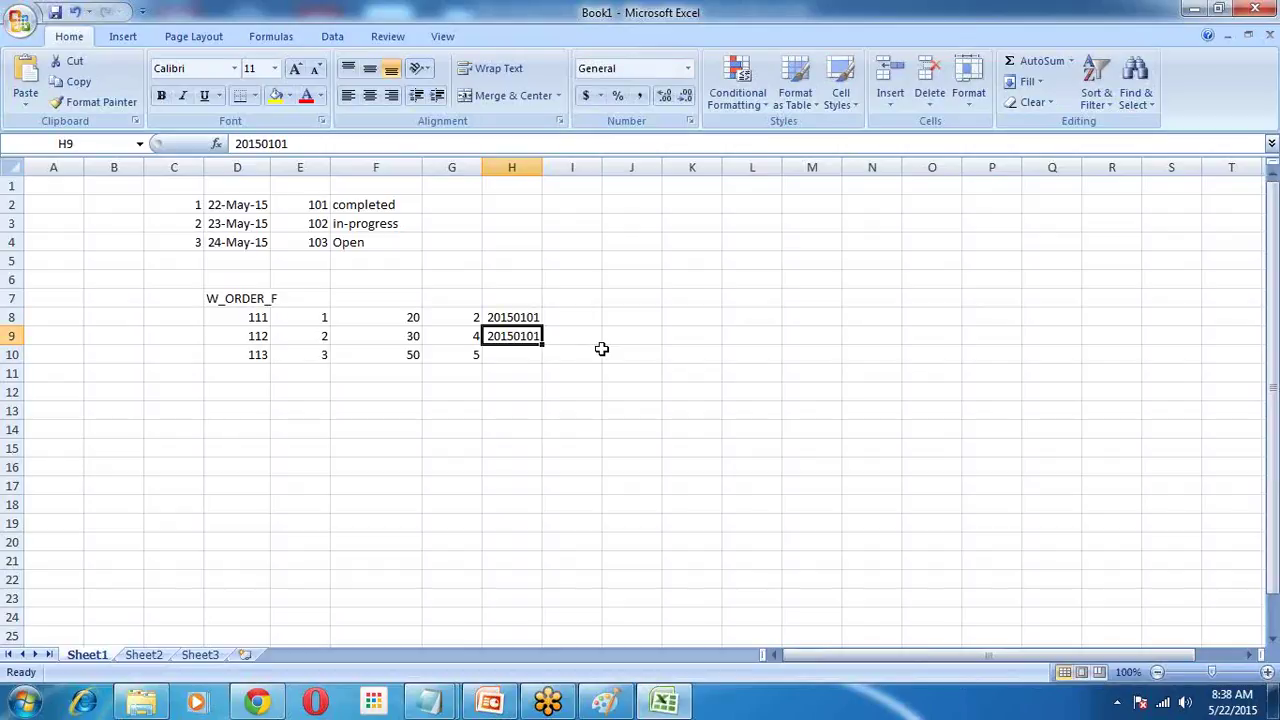
left_click(515, 354)
type("20")
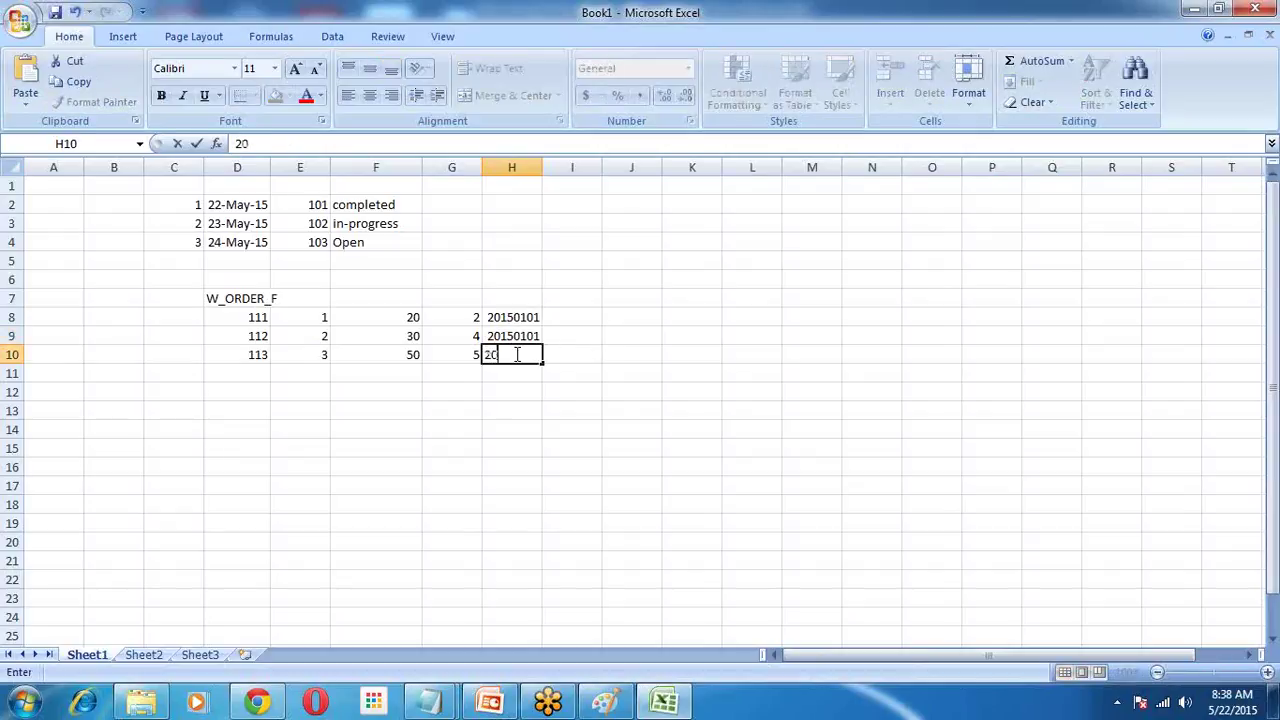
type("1502")
Step: Enter the title W_ORDER_AGG_F in D12 for an aggregate table below the W_ORDER_F rows
left_click(218, 393)
type("W_O")
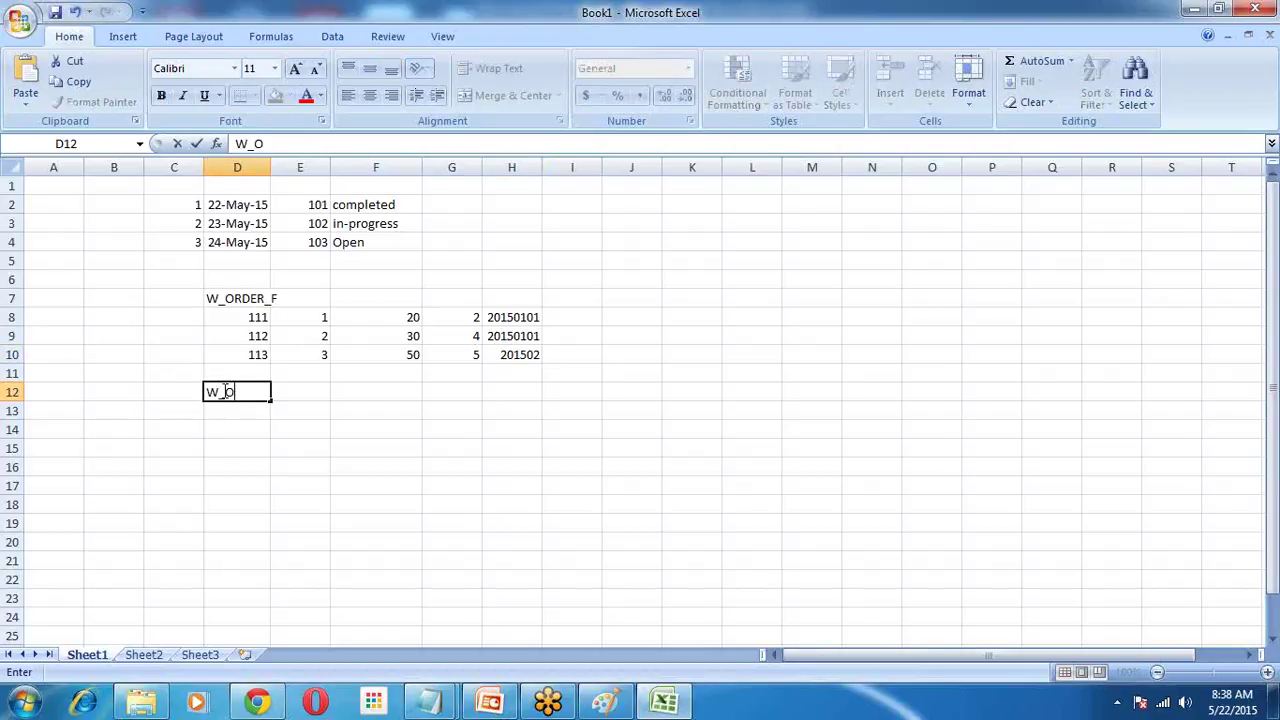
type("RDER_AGG_F")
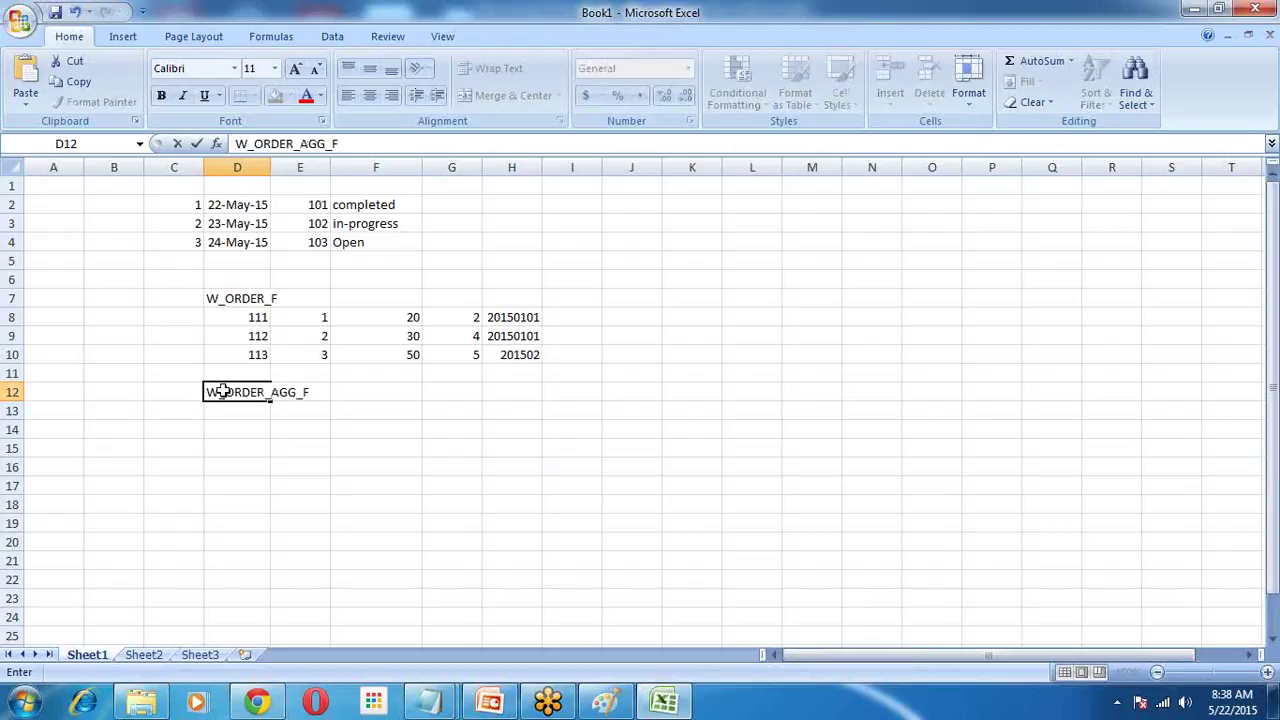
left_click(238, 466)
left_click(276, 411)
Step: Fill the first W_ORDER_AGG_F row, D13:G13, with 222, 50, 6 and 201501
left_click(249, 413)
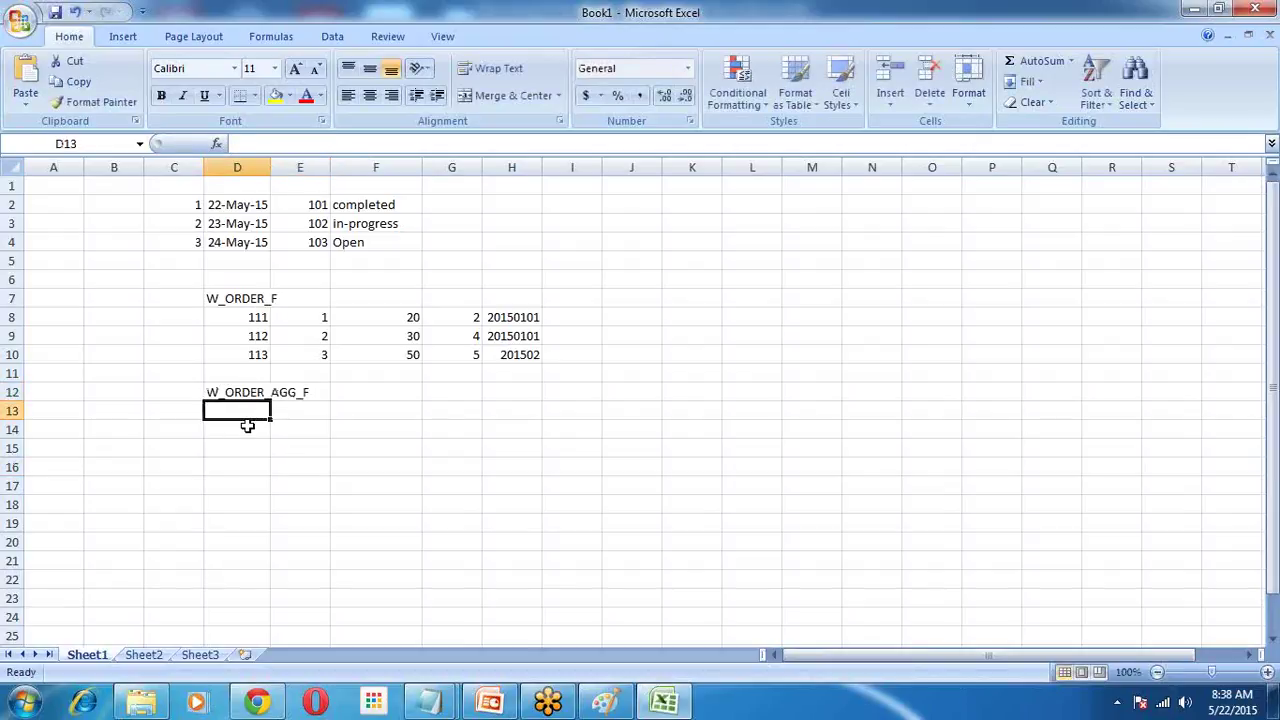
type("222")
left_click(302, 412)
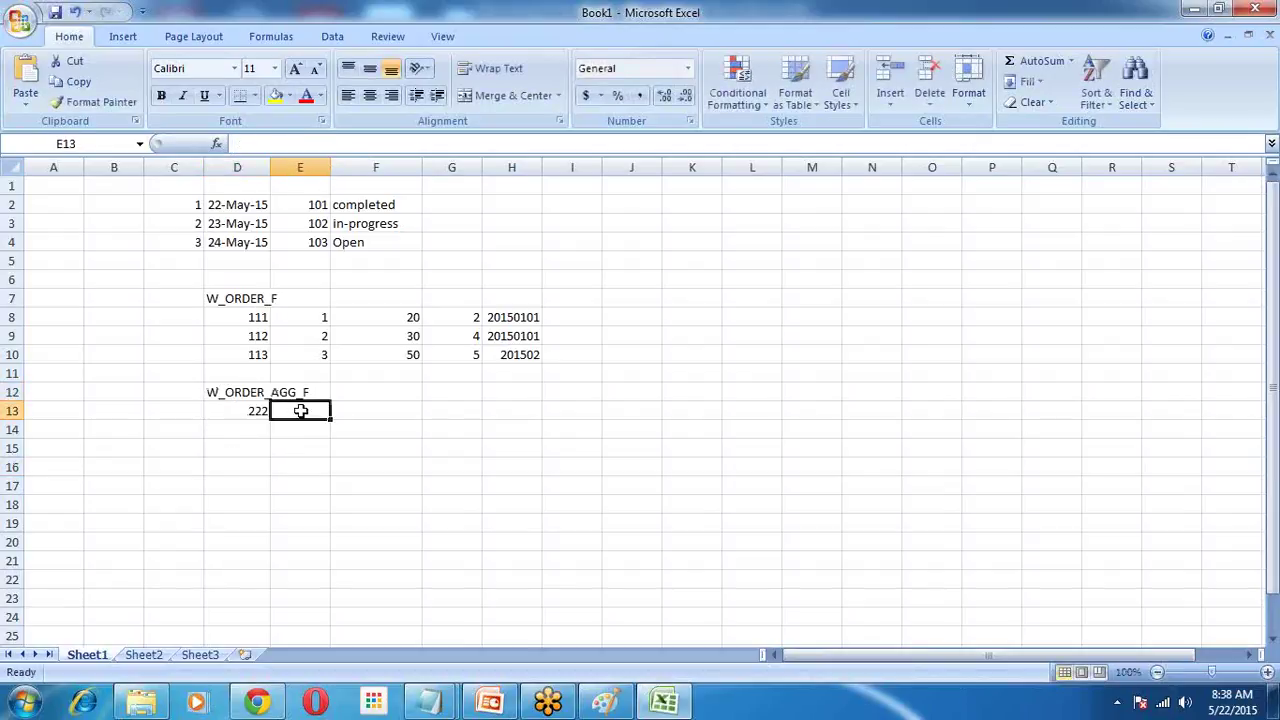
left_click_drag(310, 316, 314, 352)
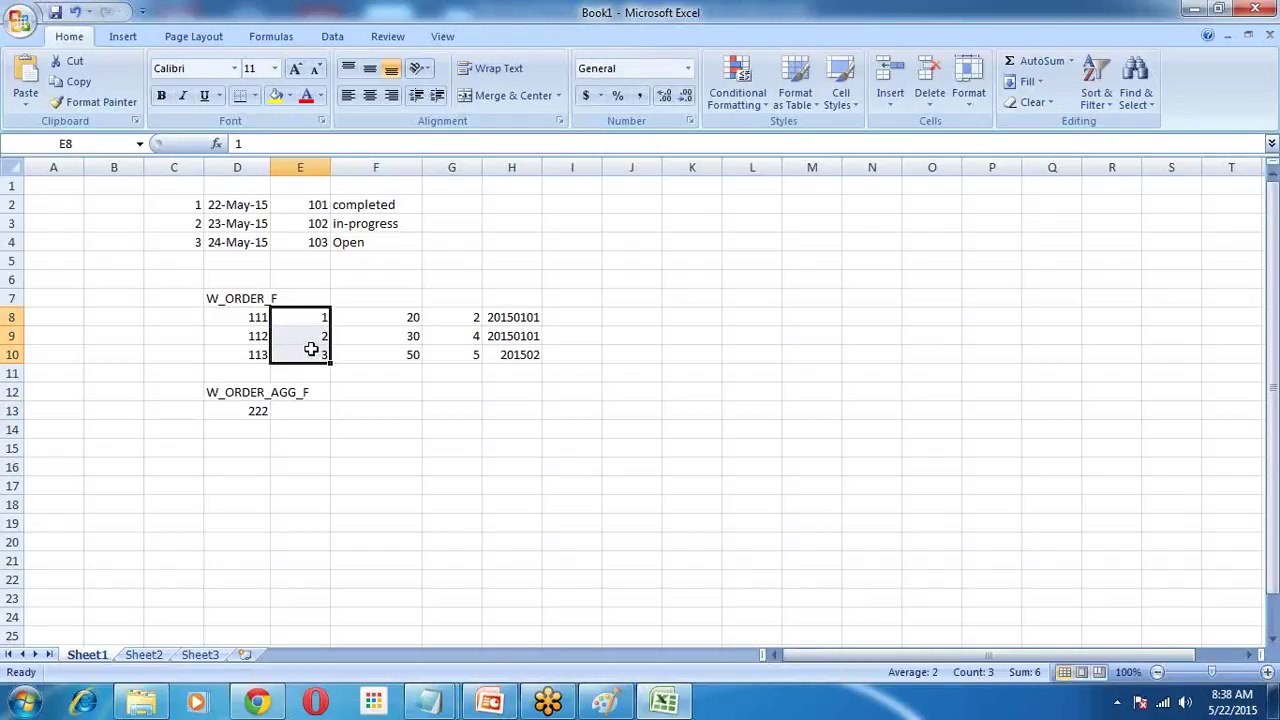
left_click(303, 411)
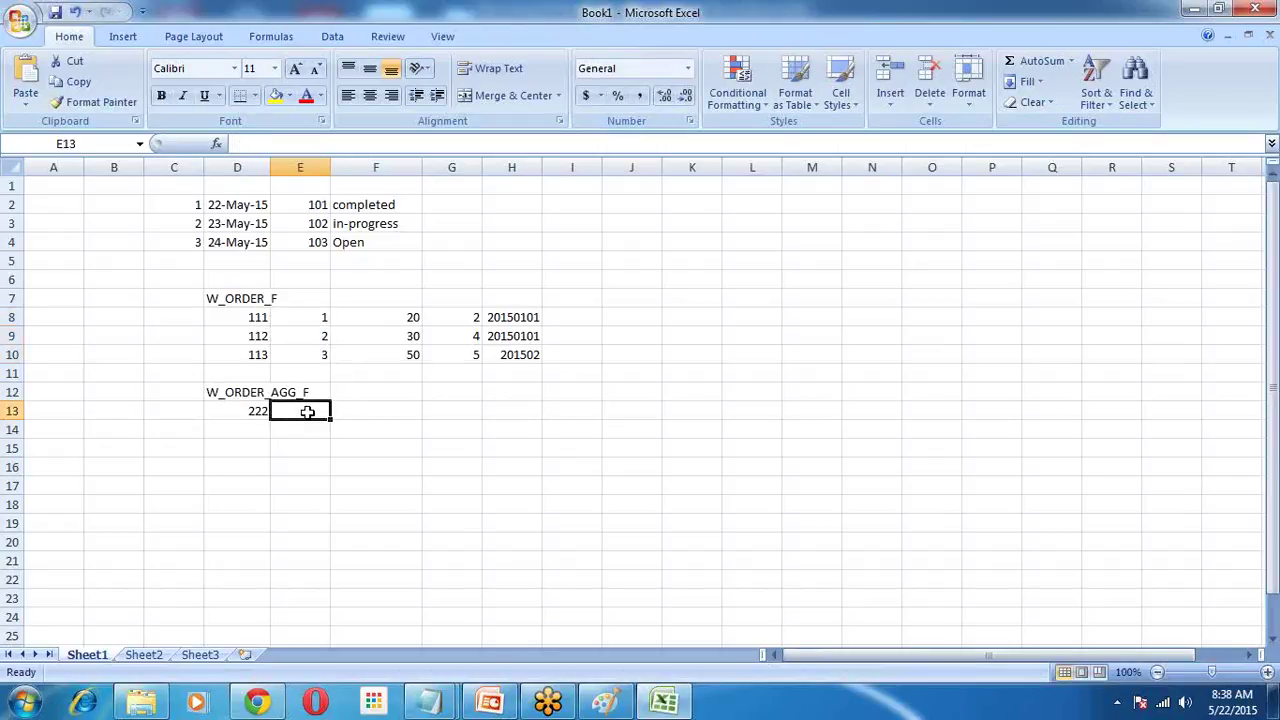
type("50")
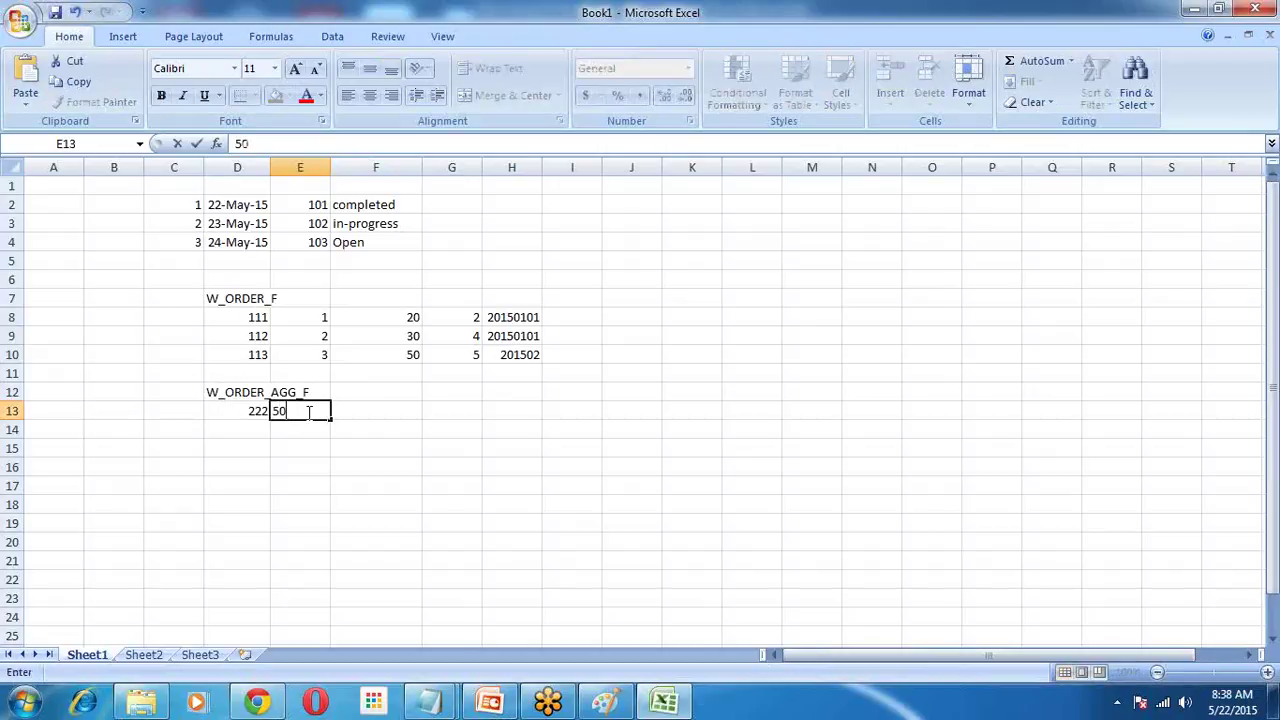
left_click(390, 410)
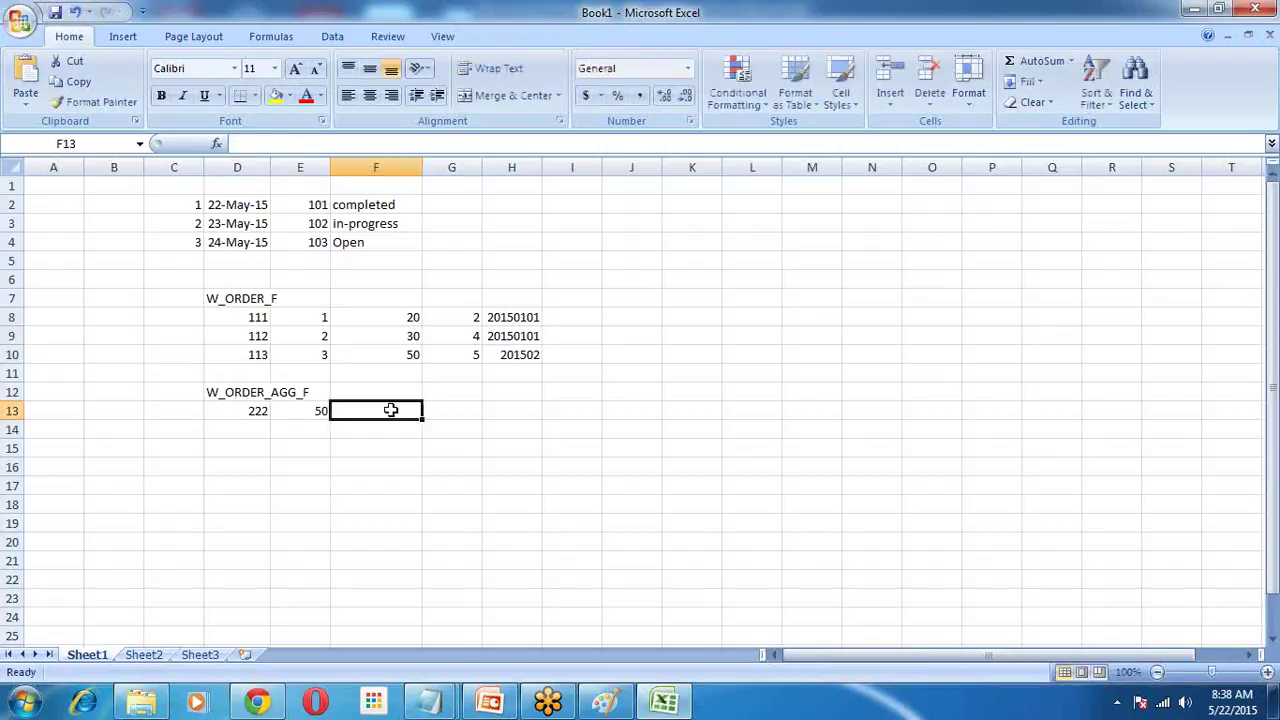
type("5")
left_click(448, 412)
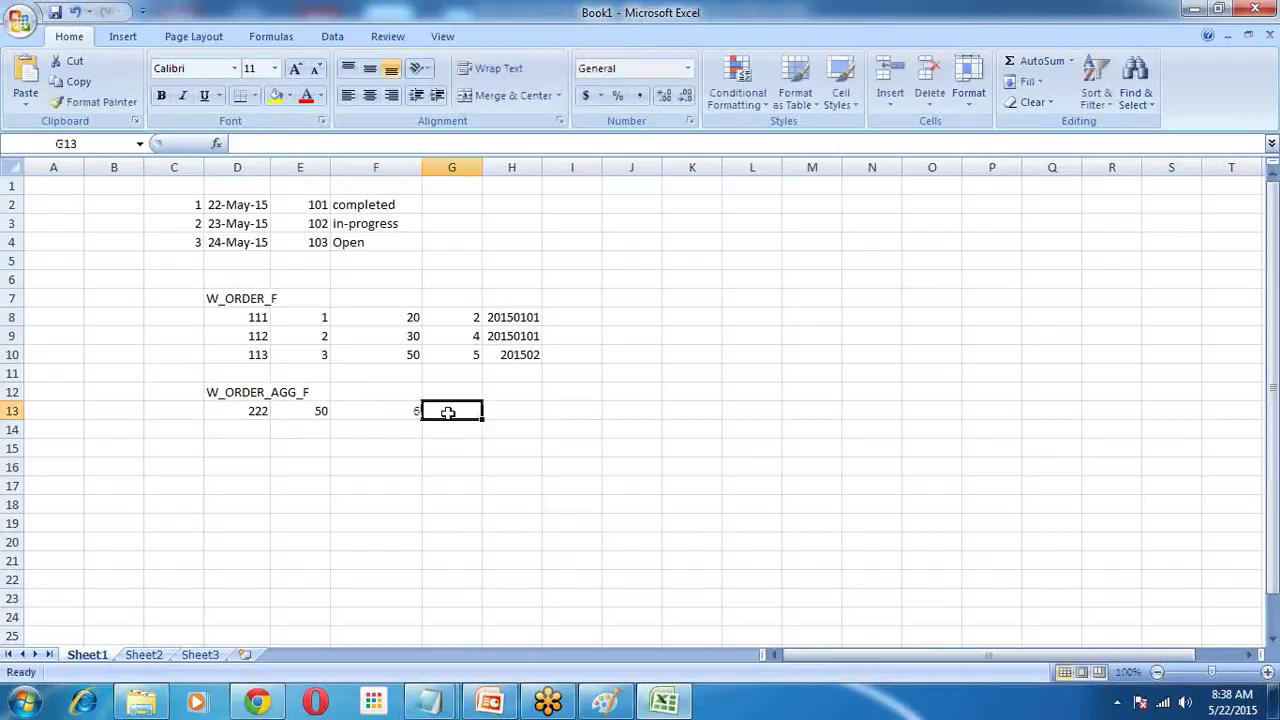
type("201501")
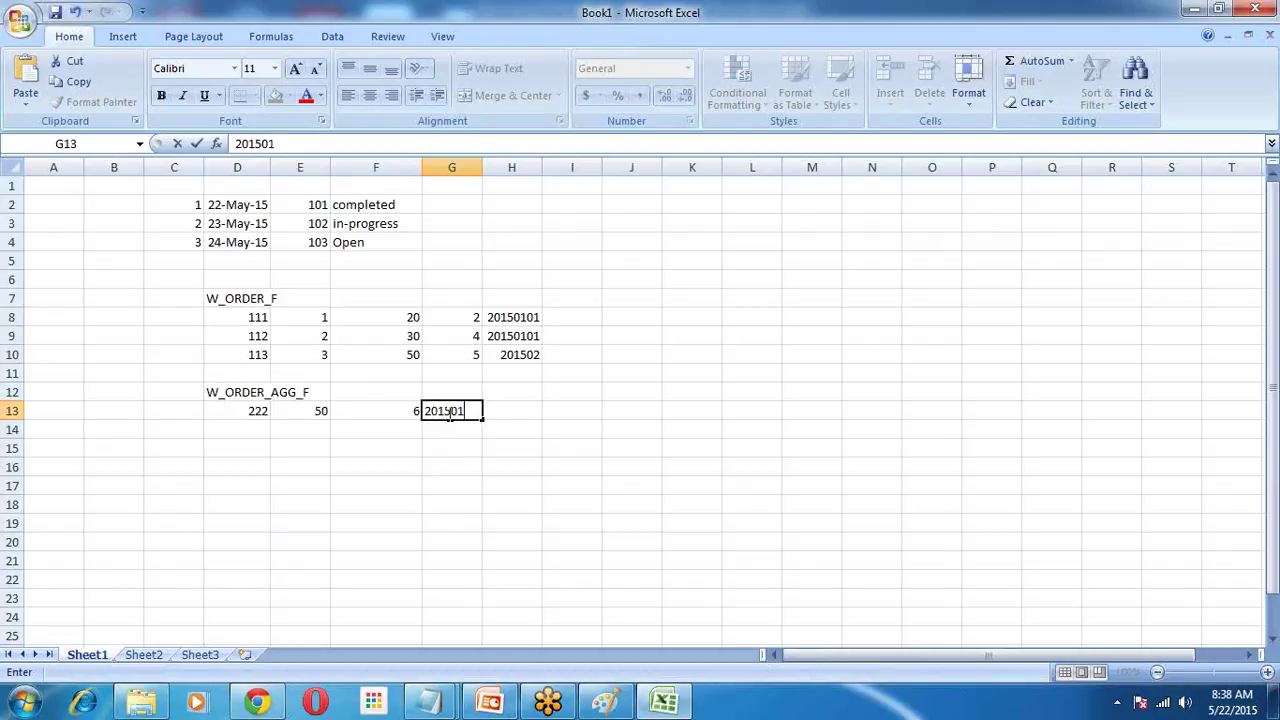
left_click(264, 413)
Step: Start the second aggregate row with 333 in D14 and 50 in E14, and change F10 in W_ORDER_F to 60
left_click(256, 429)
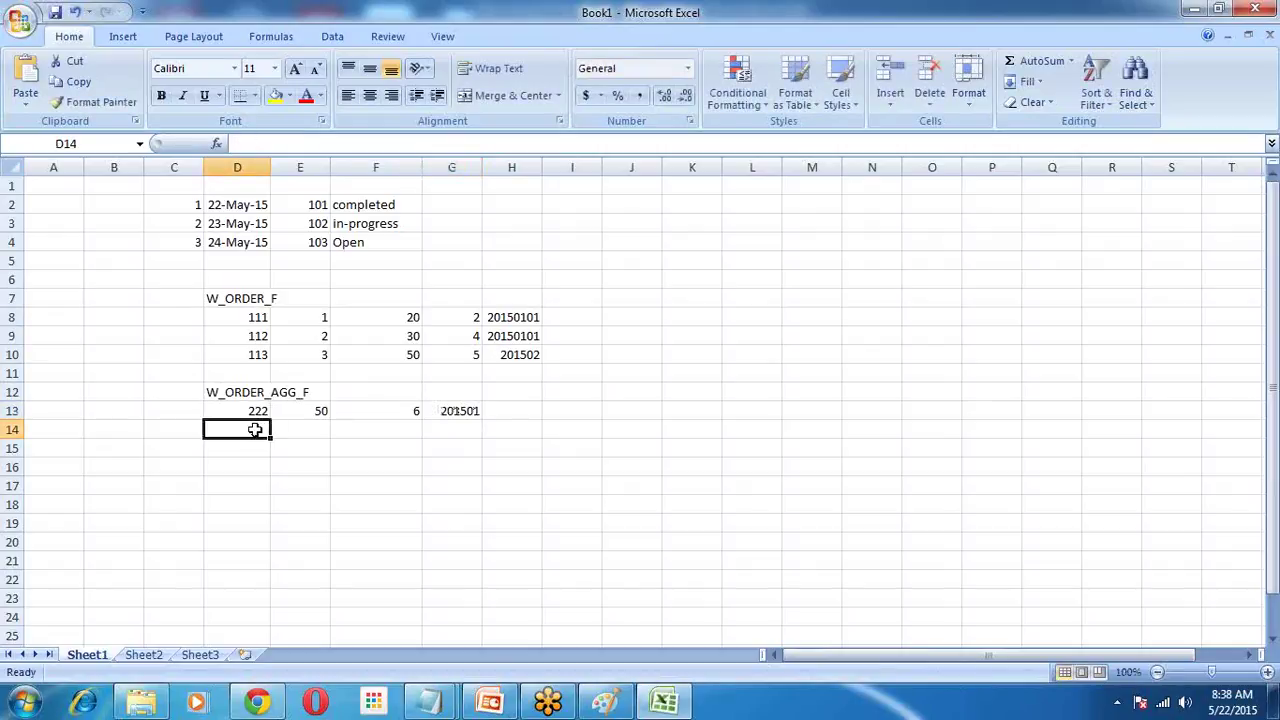
type("333")
left_click(322, 429)
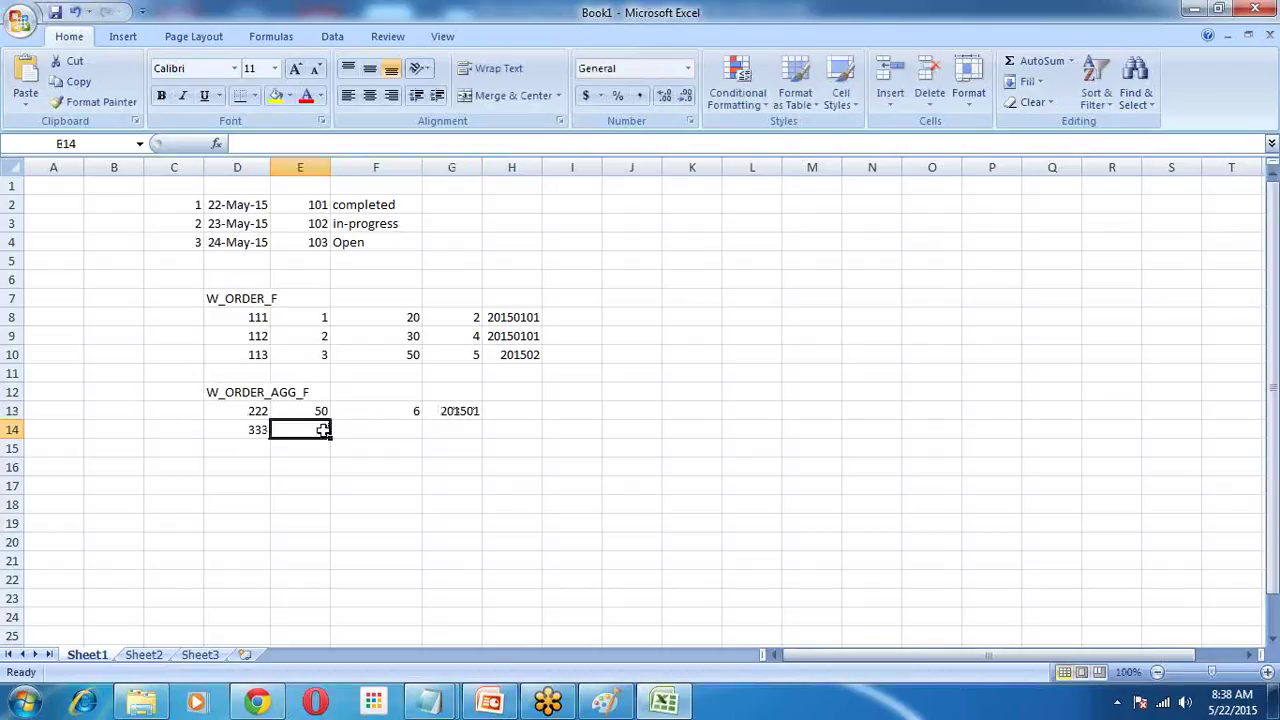
type("50")
left_click(392, 360)
type("60")
Step: Complete the second W_ORDER_AGG_F row with 60, 5 and 201502 in E14:G14
left_click(322, 429)
type("60")
left_click(376, 429)
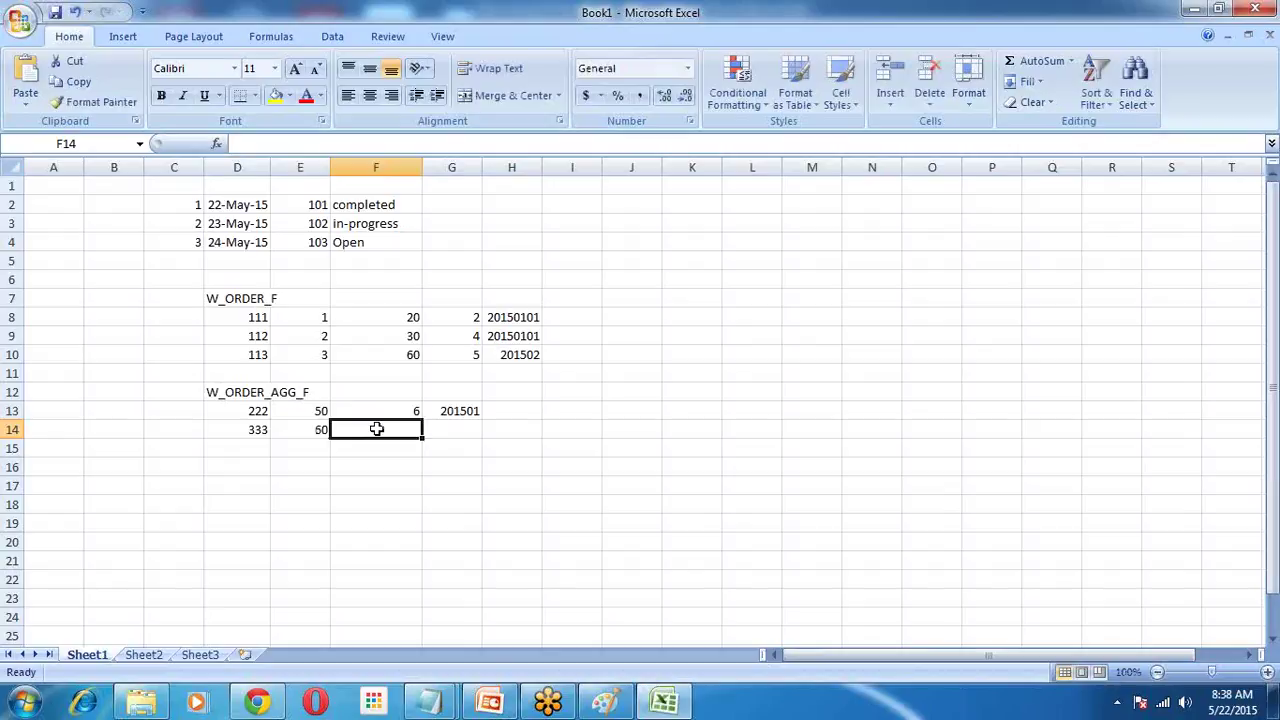
type("5")
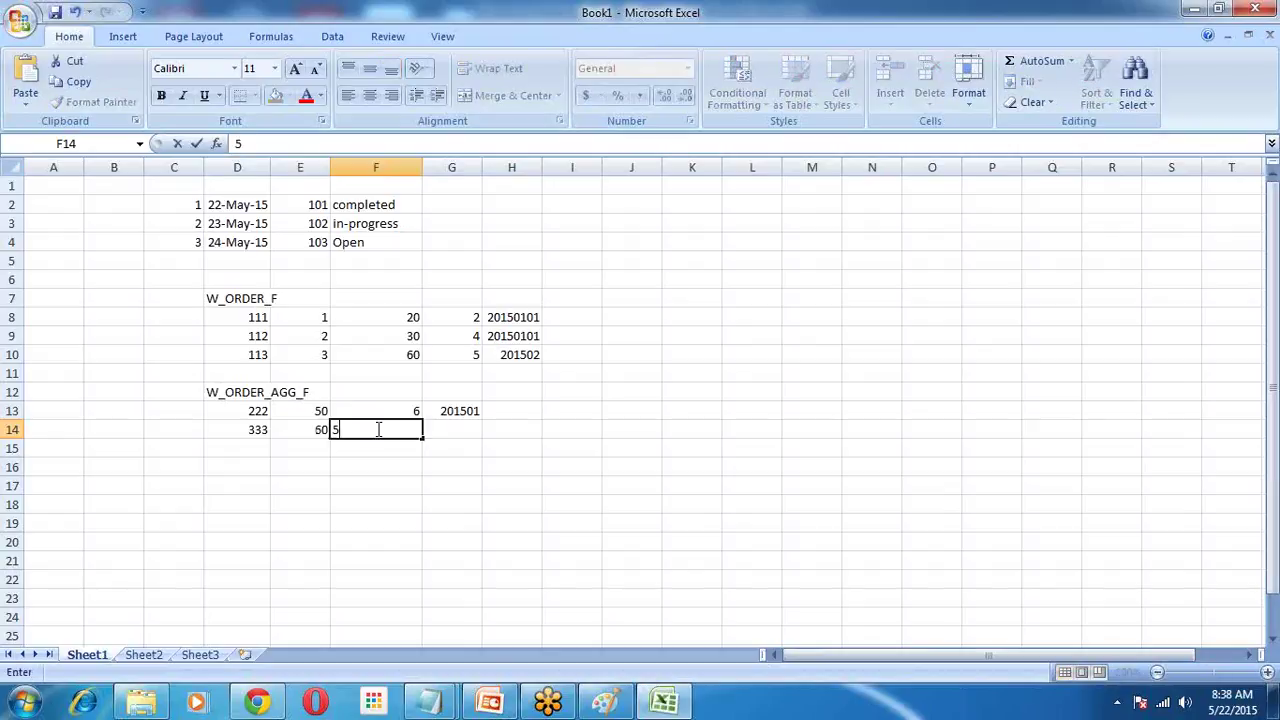
key("Tab")
type("201502")
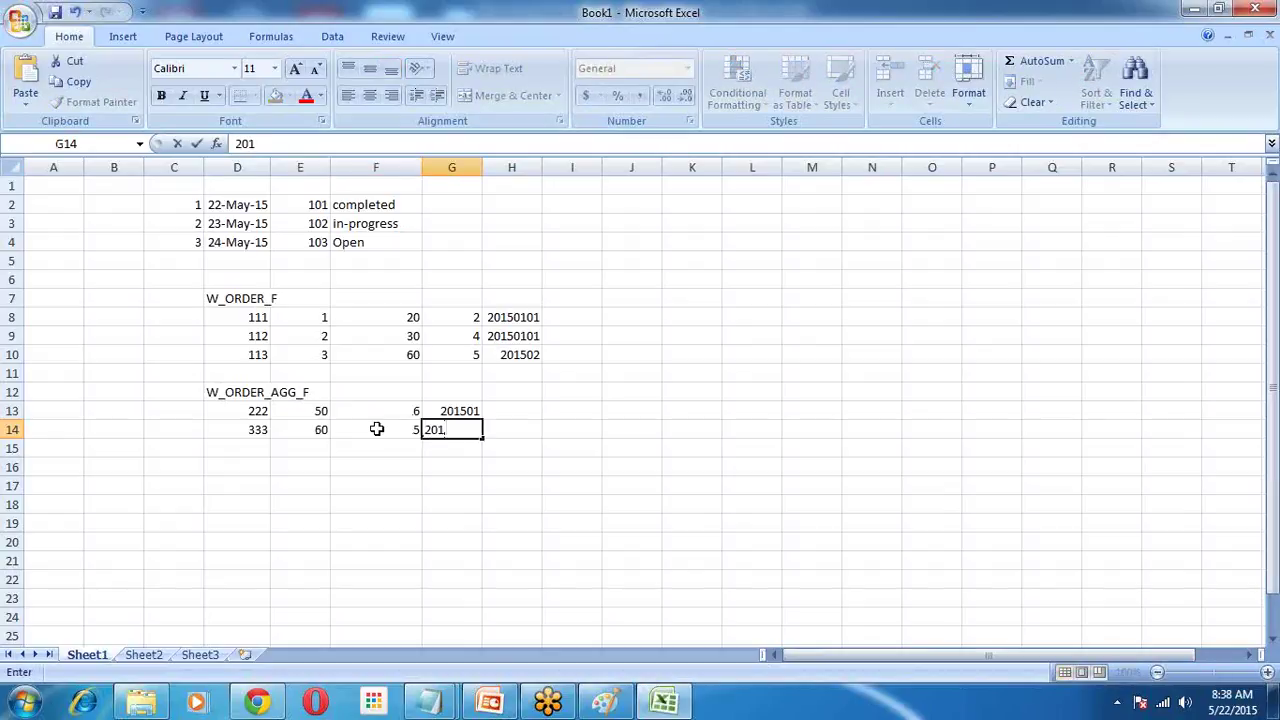
left_click(379, 472)
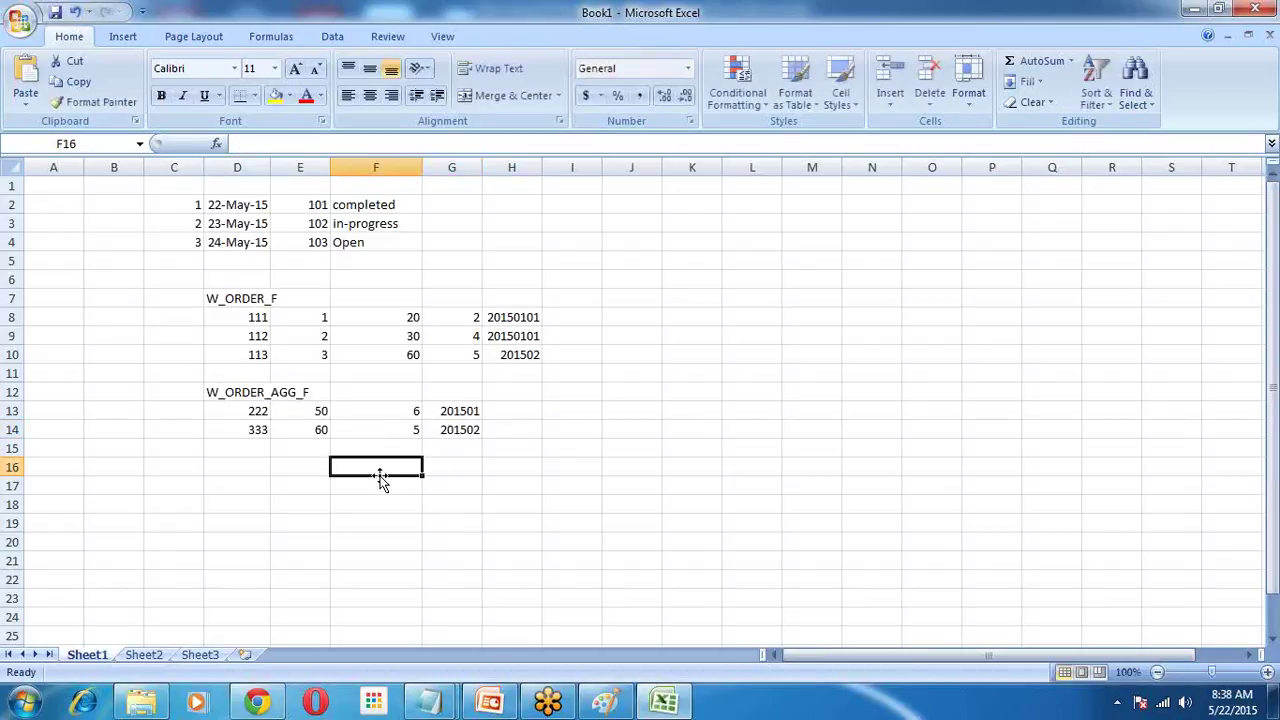
Step: Correct the date of the third W_ORDER_F row in H10 to 20150201
left_click_drag(185, 296, 532, 360)
left_click(537, 371)
double_click(520, 355)
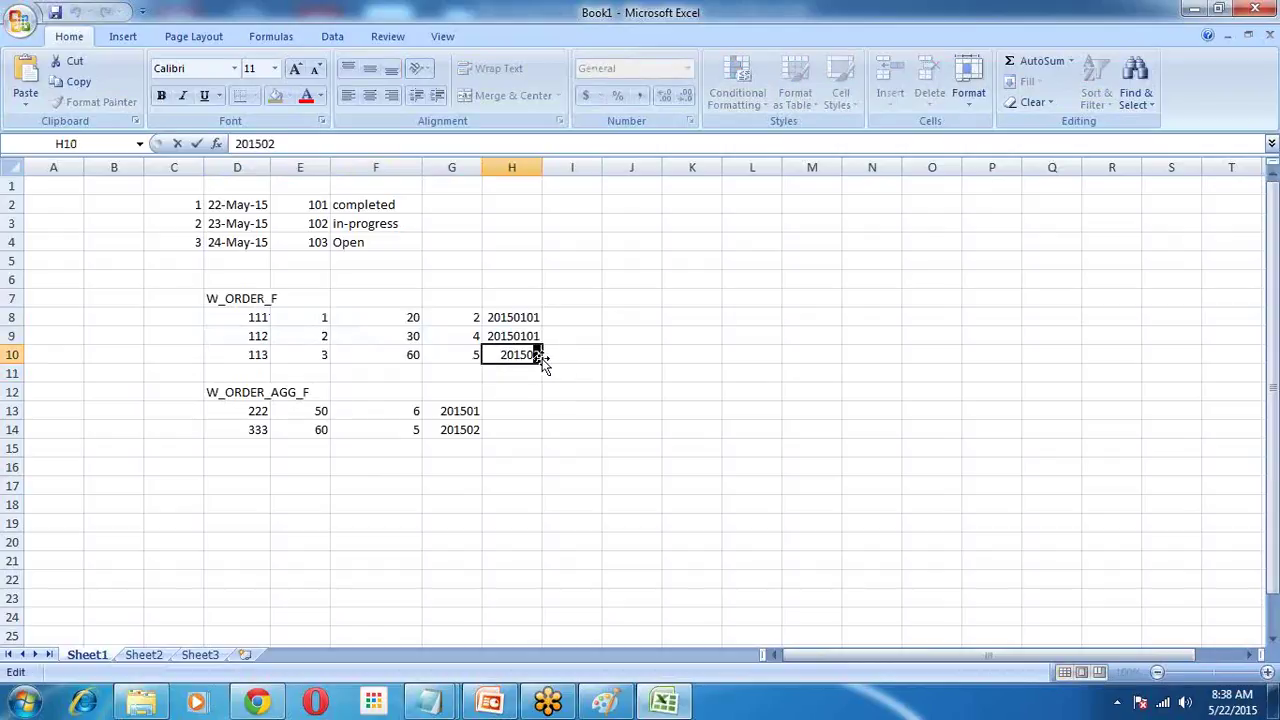
type("02")
key("BackSpace")
key("BackSpace")
type("01")
left_click(543, 413)
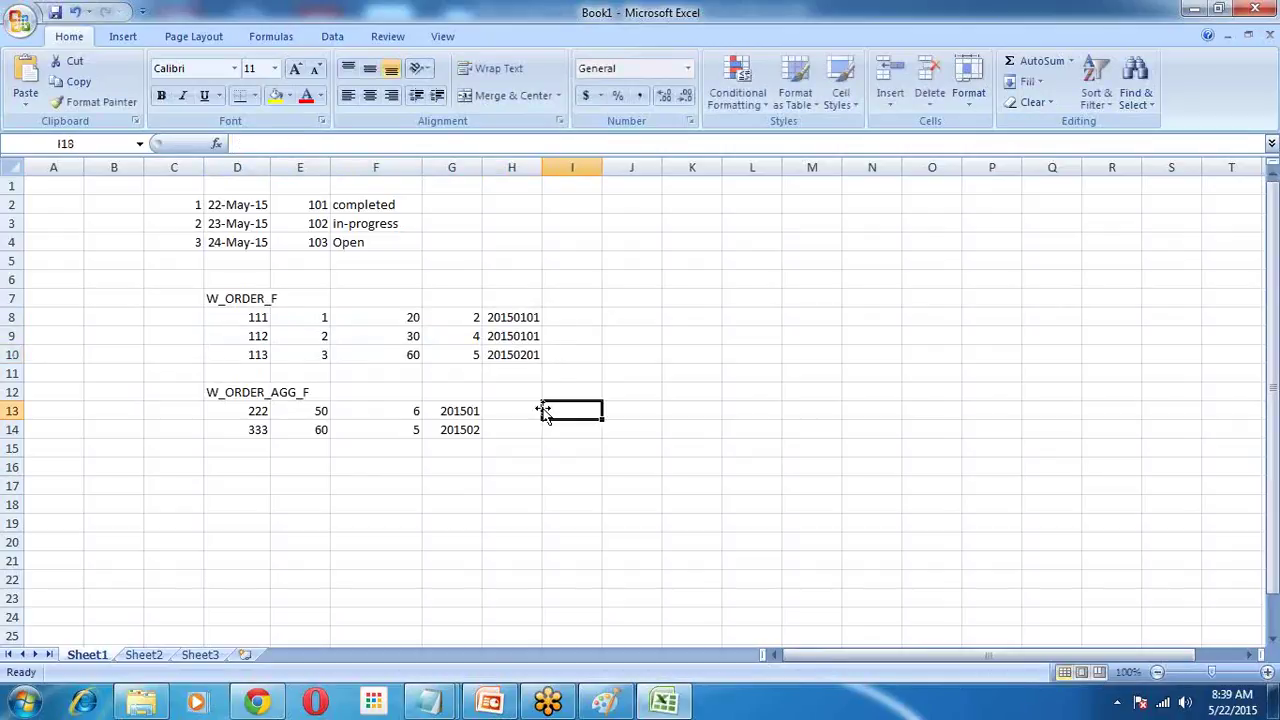
Step: Review the period values in G13 and G14 and add the header "Month" above them in G12
left_click(471, 413)
left_click(464, 436)
left_click(466, 411)
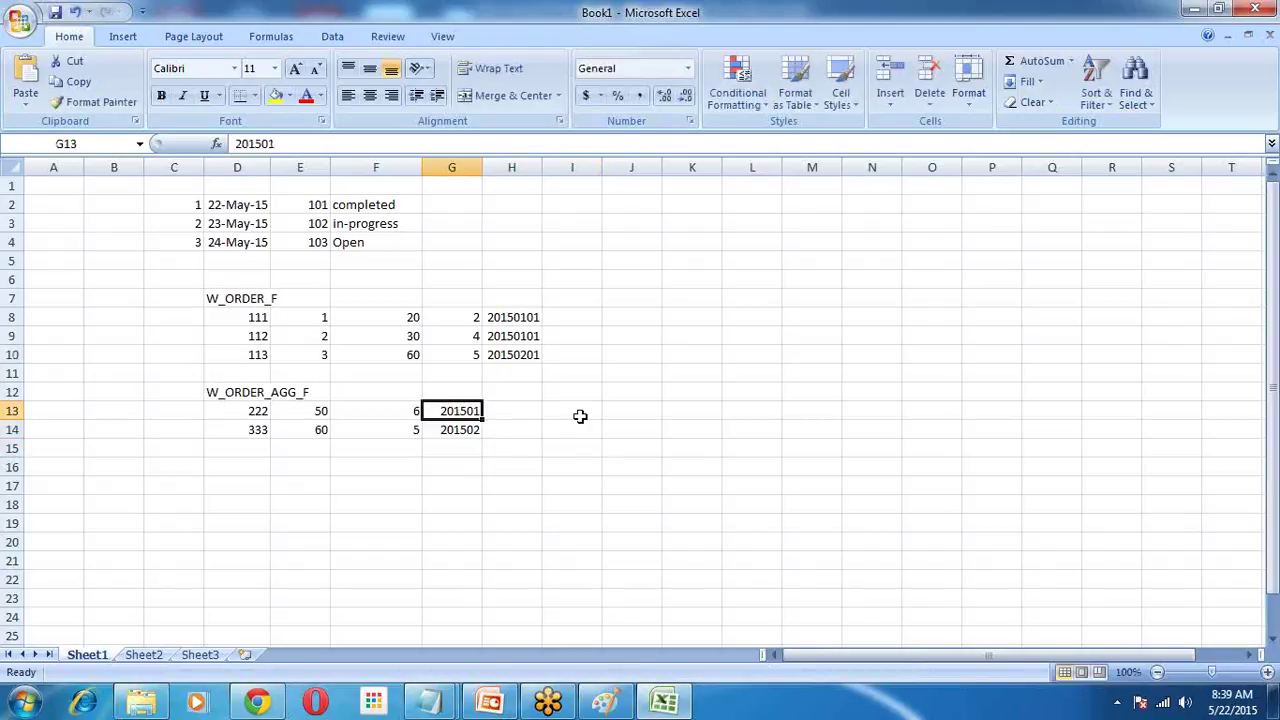
left_click(468, 432)
left_click(468, 412)
left_click(470, 430)
left_click(458, 393)
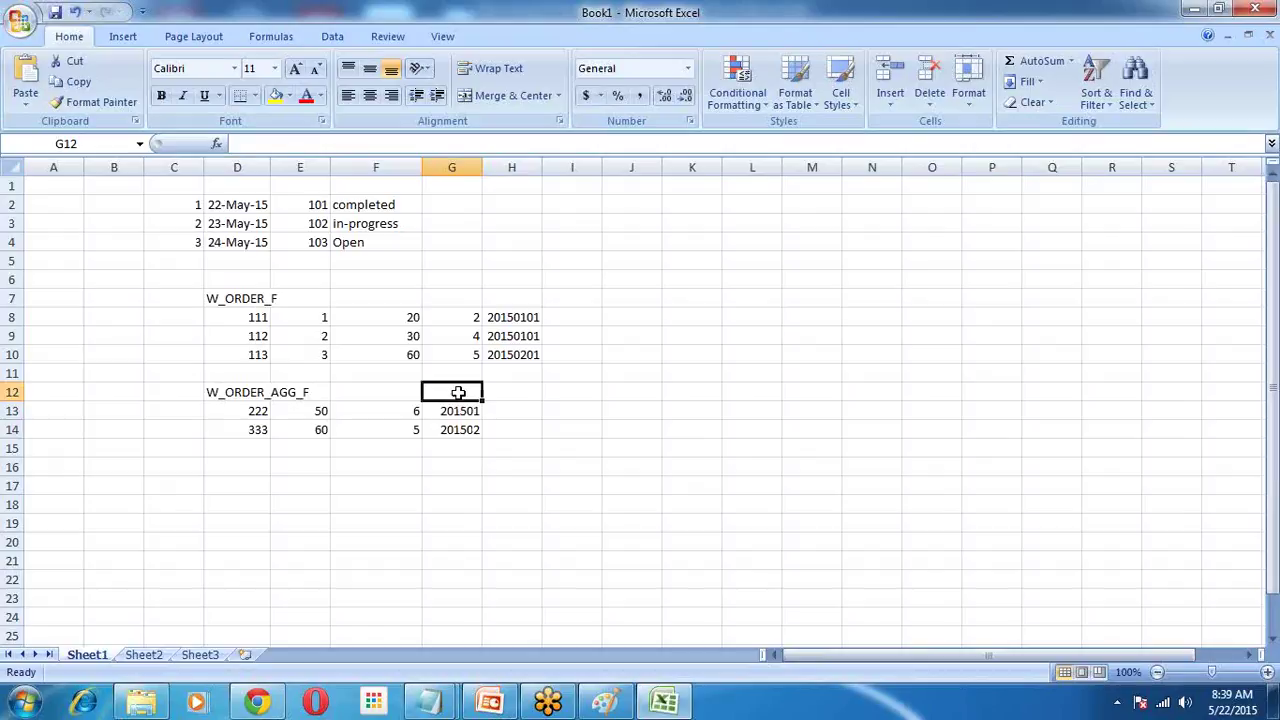
type("Month")
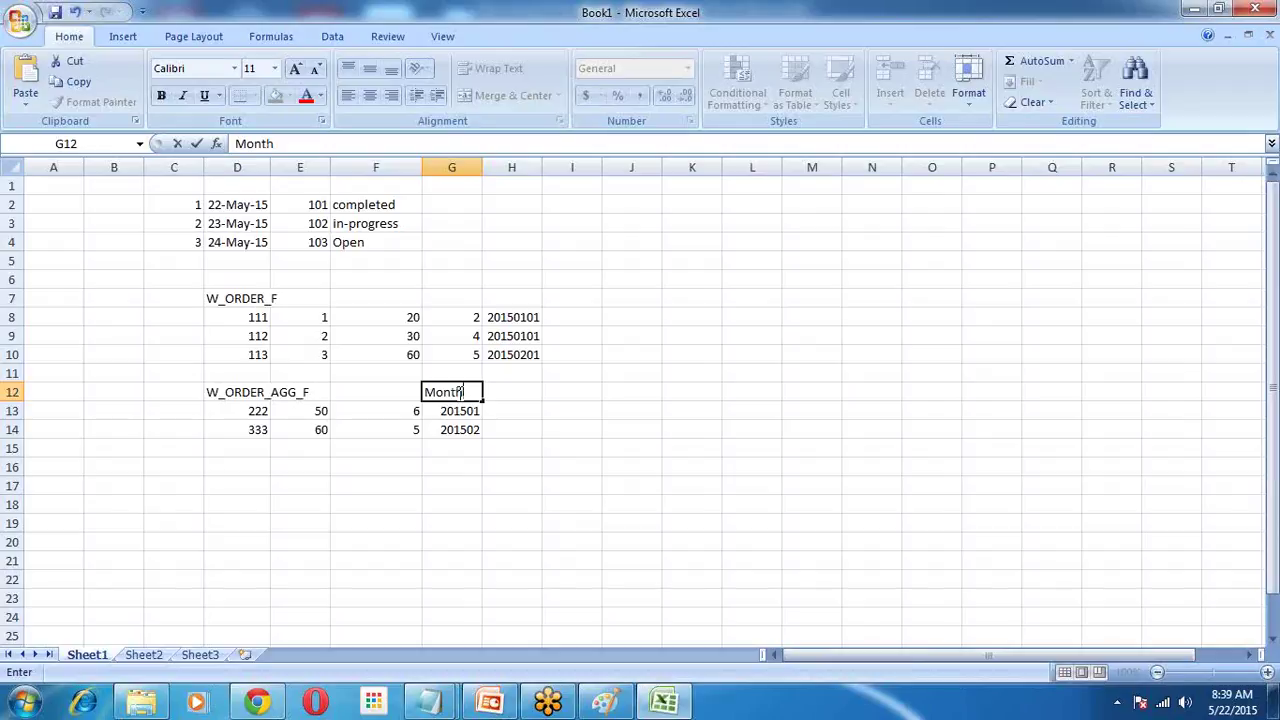
left_click(500, 316)
left_click(499, 300)
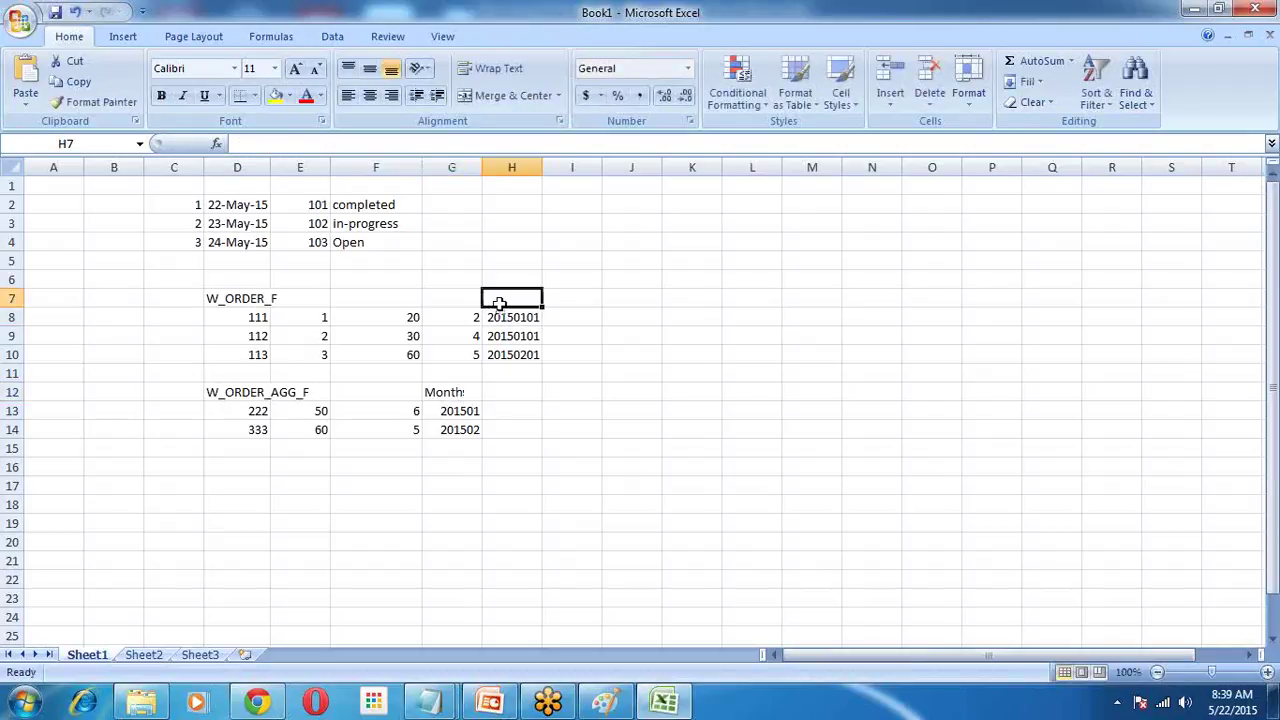
Step: Add the header "Day" in H7 above the W_ORDER_F dates, and enter DIM_MONTHS with MONTH beneath it in F17:F18
type("Day")
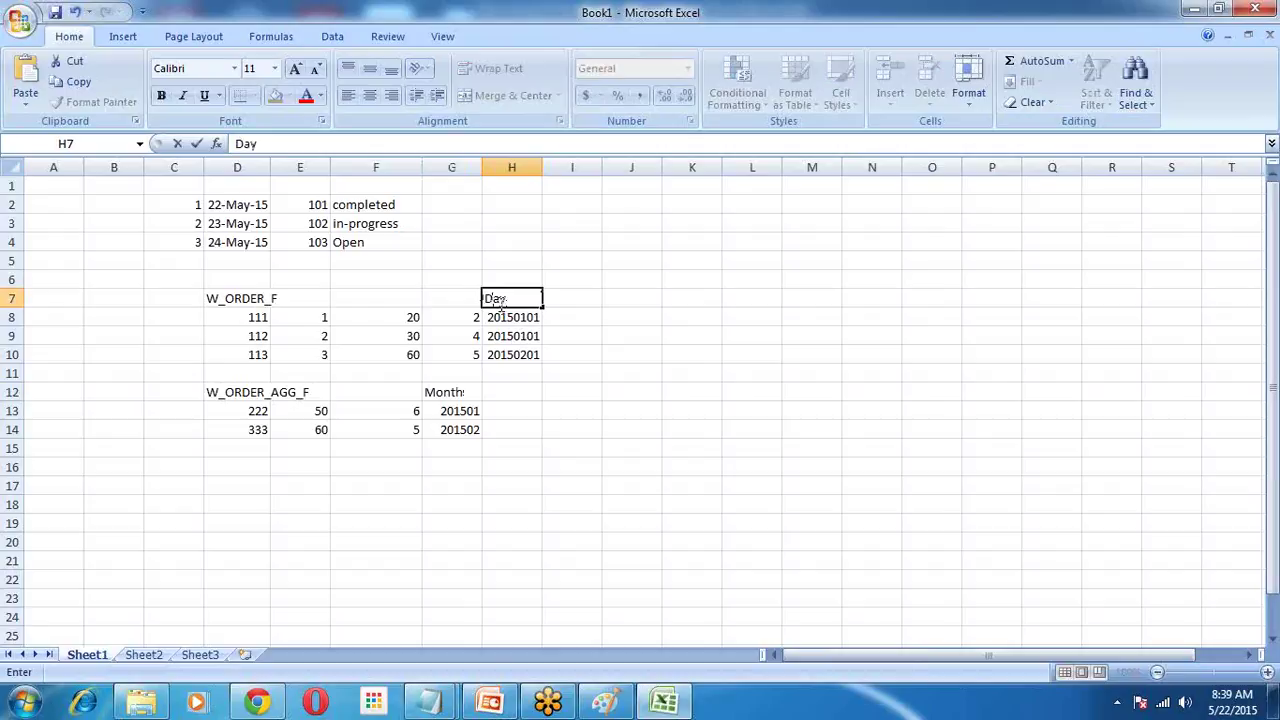
left_click(379, 482)
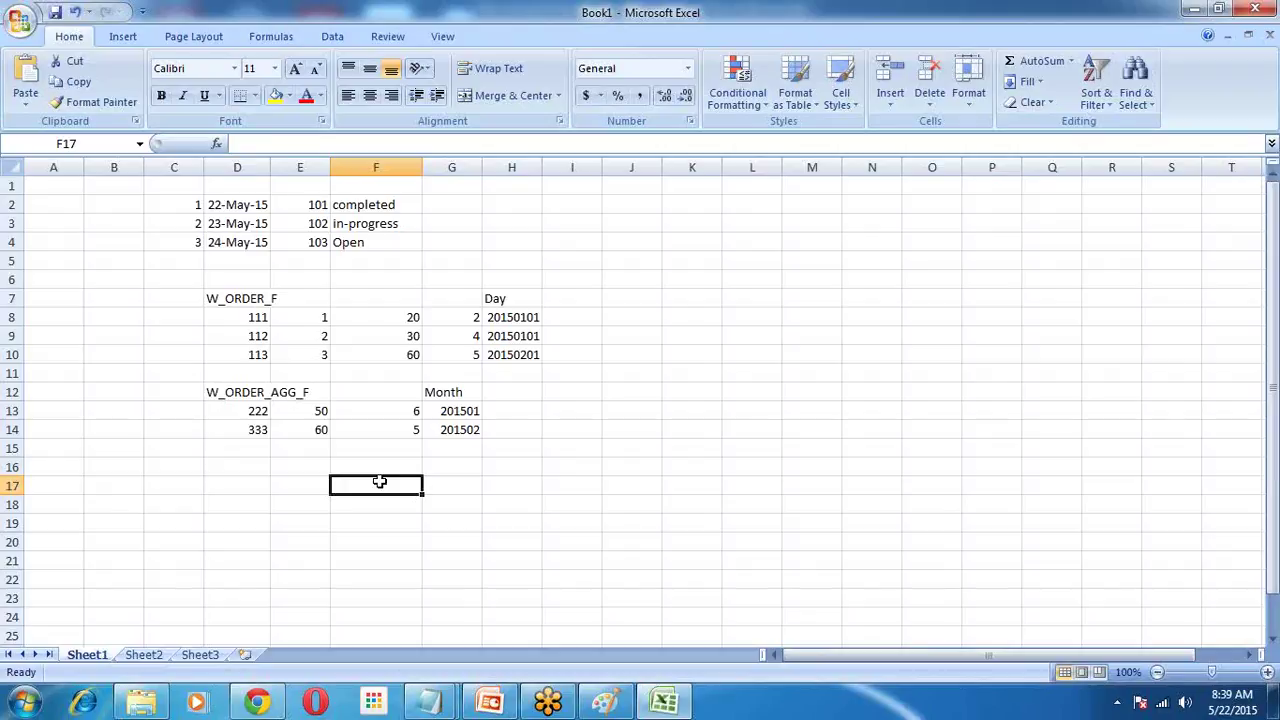
type("DIM_MONTHS")
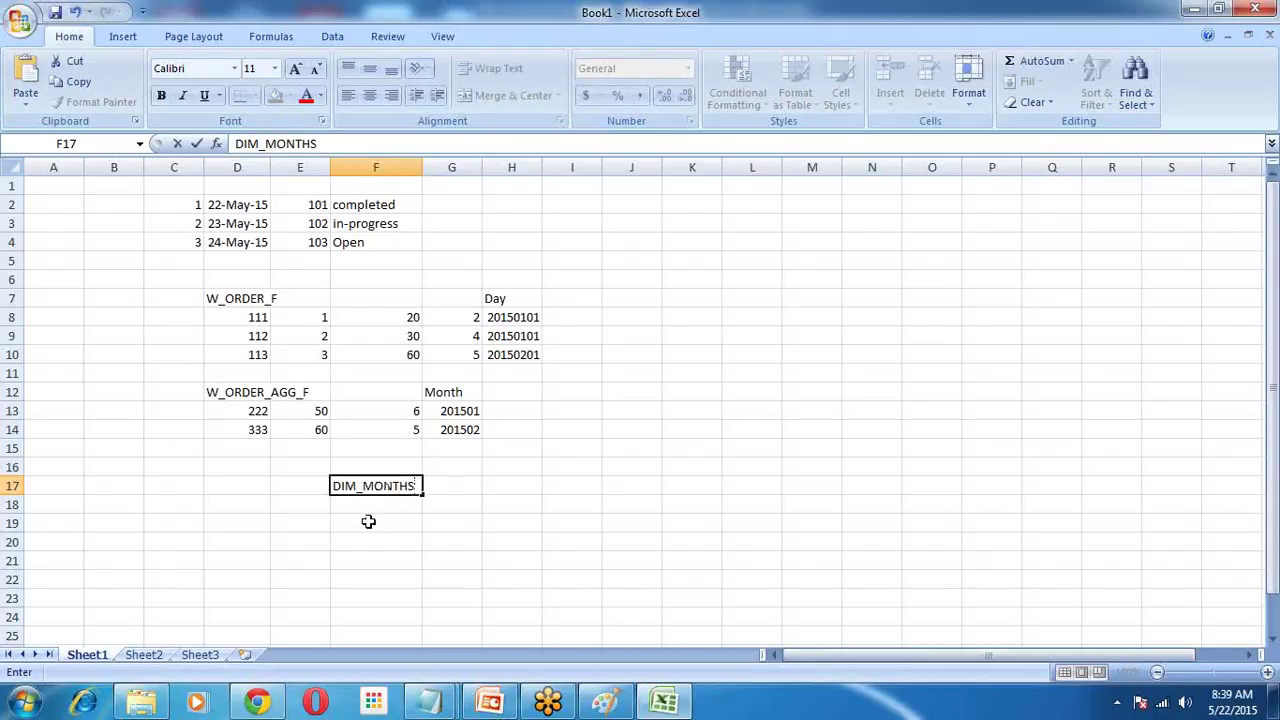
left_click(396, 505)
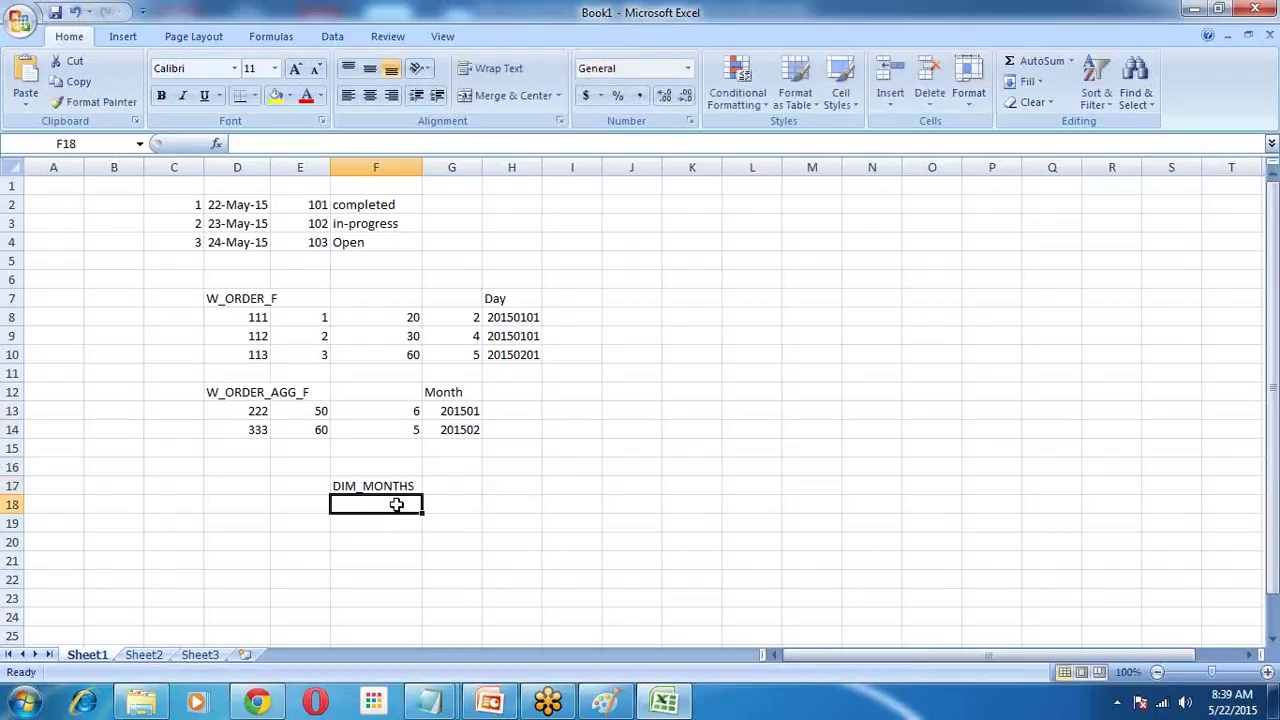
type("MONTH")
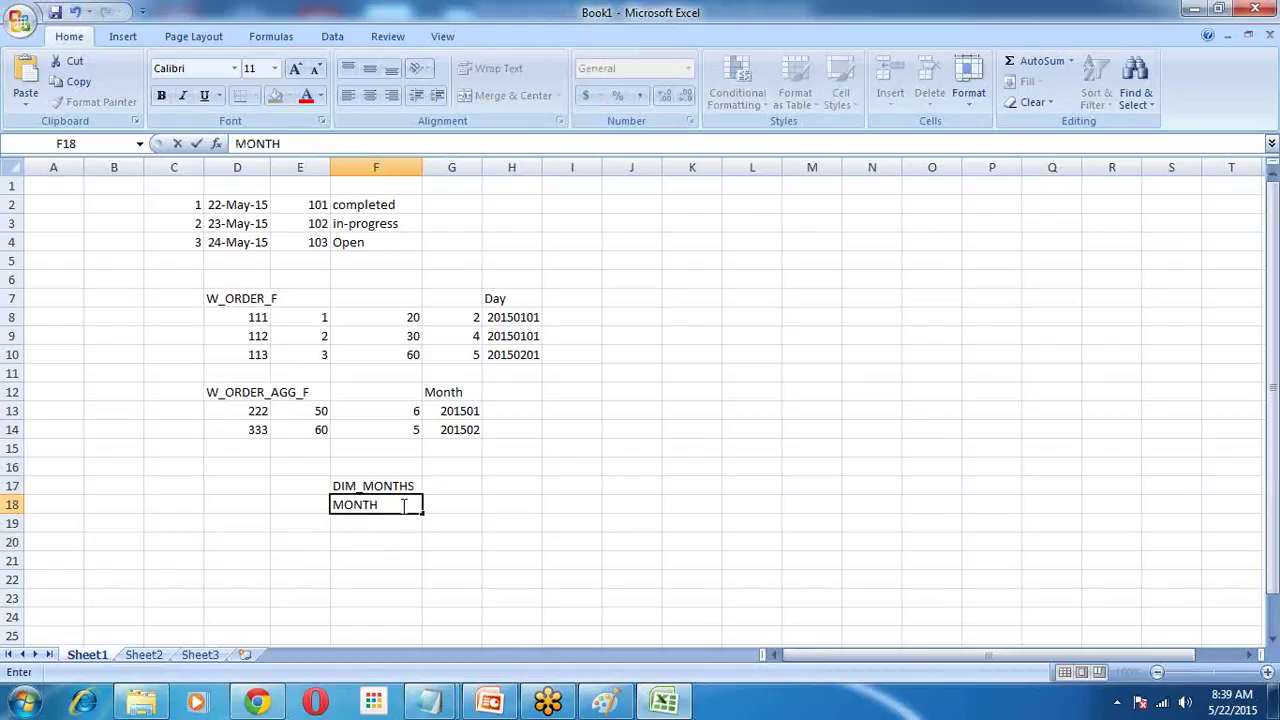
left_click(466, 486)
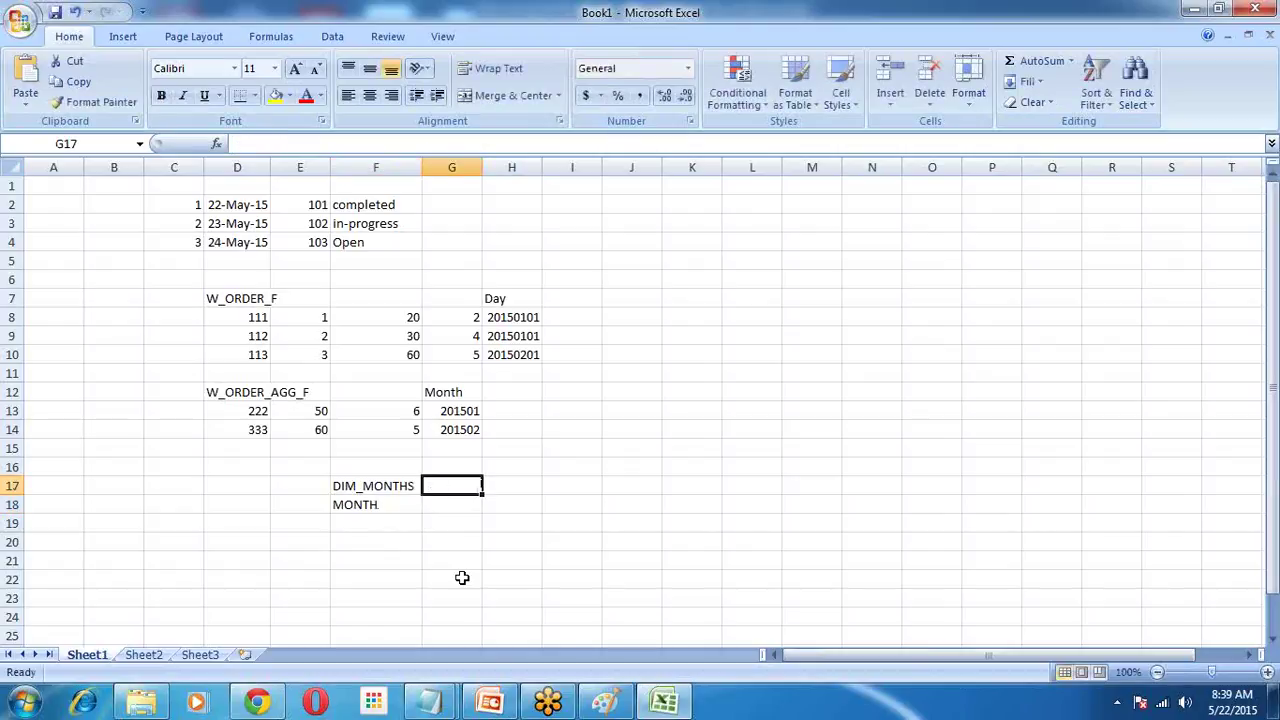
Step: Replace the header in H7 with DIM_TIME and auto-fit the width of column H
left_click(521, 295)
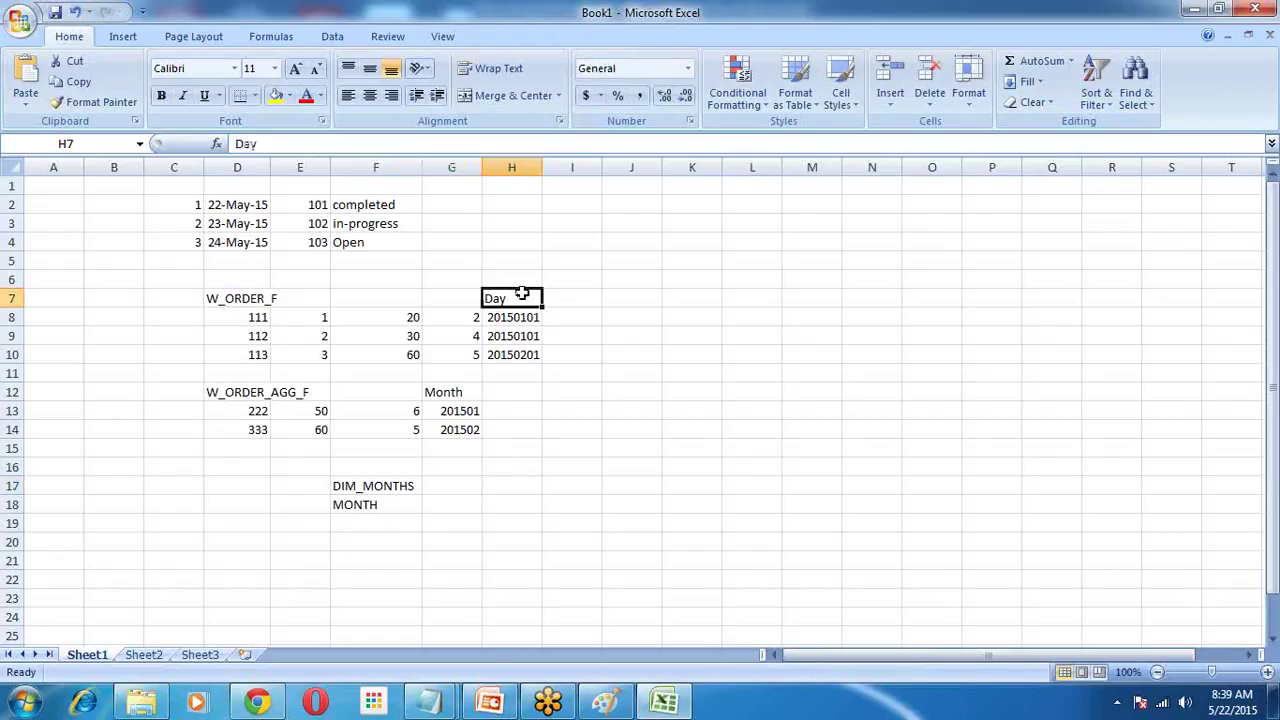
type("DIM")
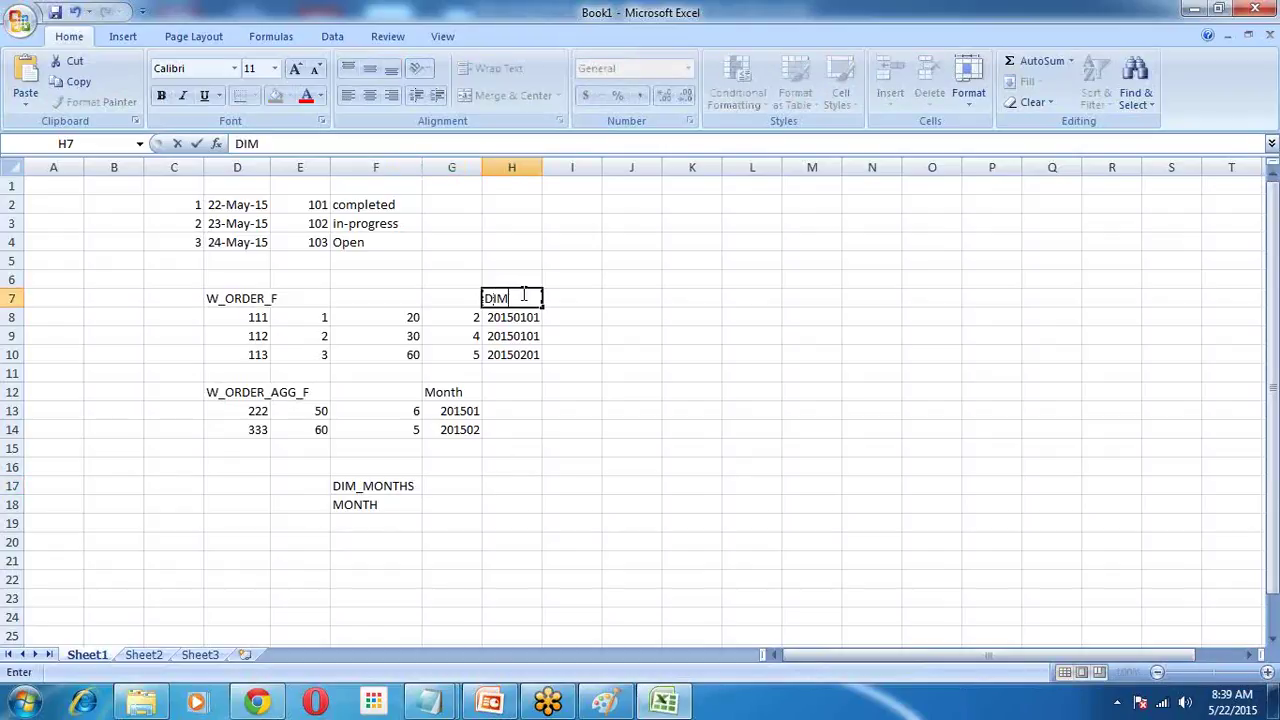
type("_TIME")
key("F2")
left_click(512, 167)
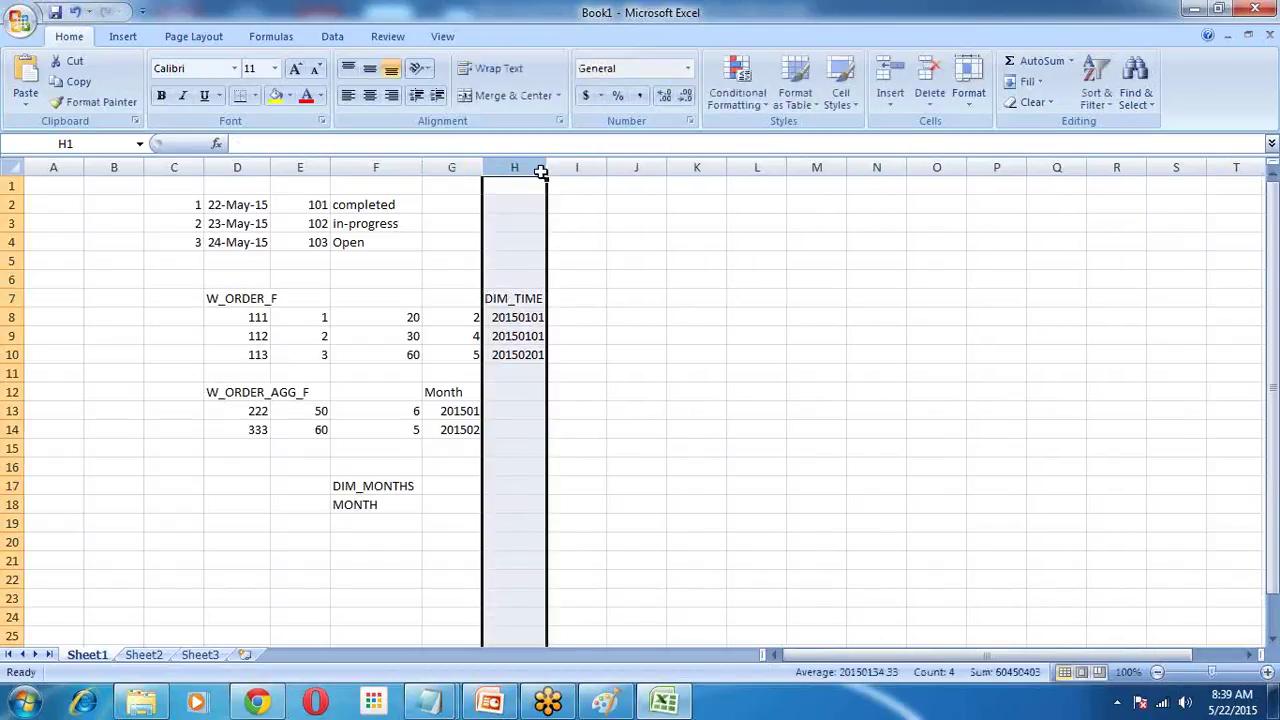
double_click(543, 167)
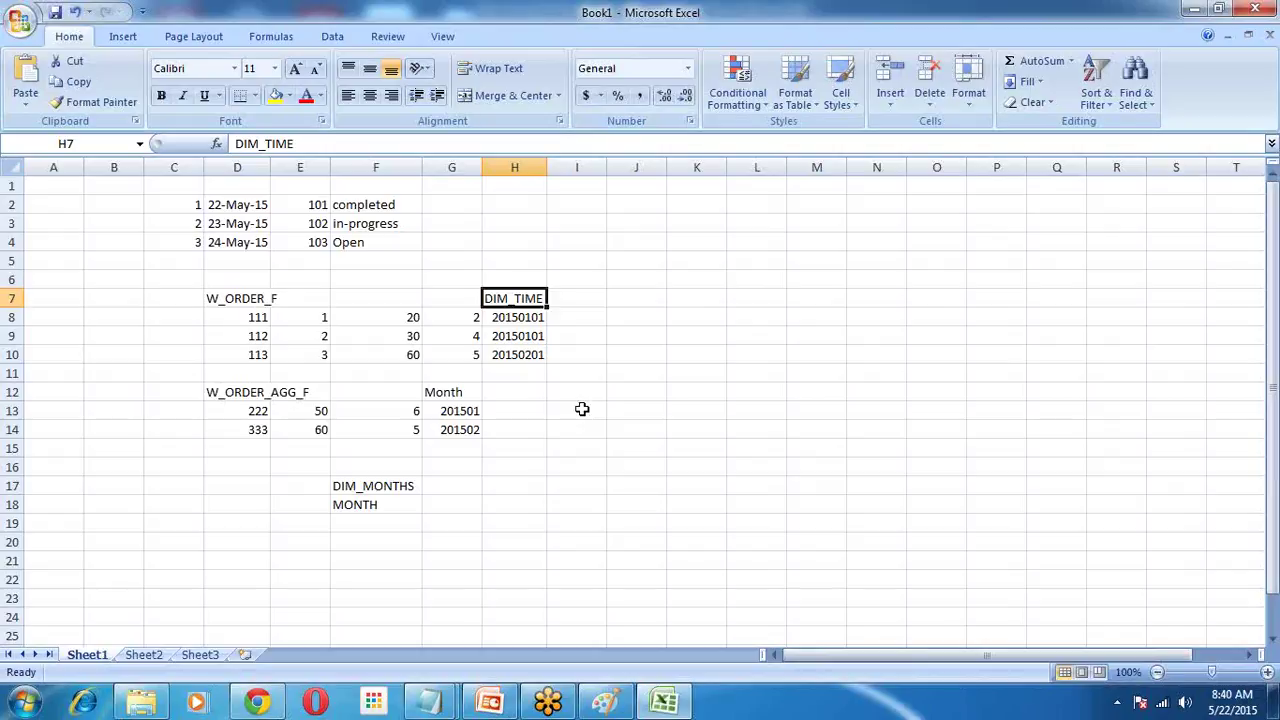
Step: Examine how the W_ORDER_AGG_F rows relate to DIM_MONTHS and how the DIM_TIME header relates to W_ORDER_F
left_click(388, 488)
key("Down")
left_click(380, 488)
key("Down")
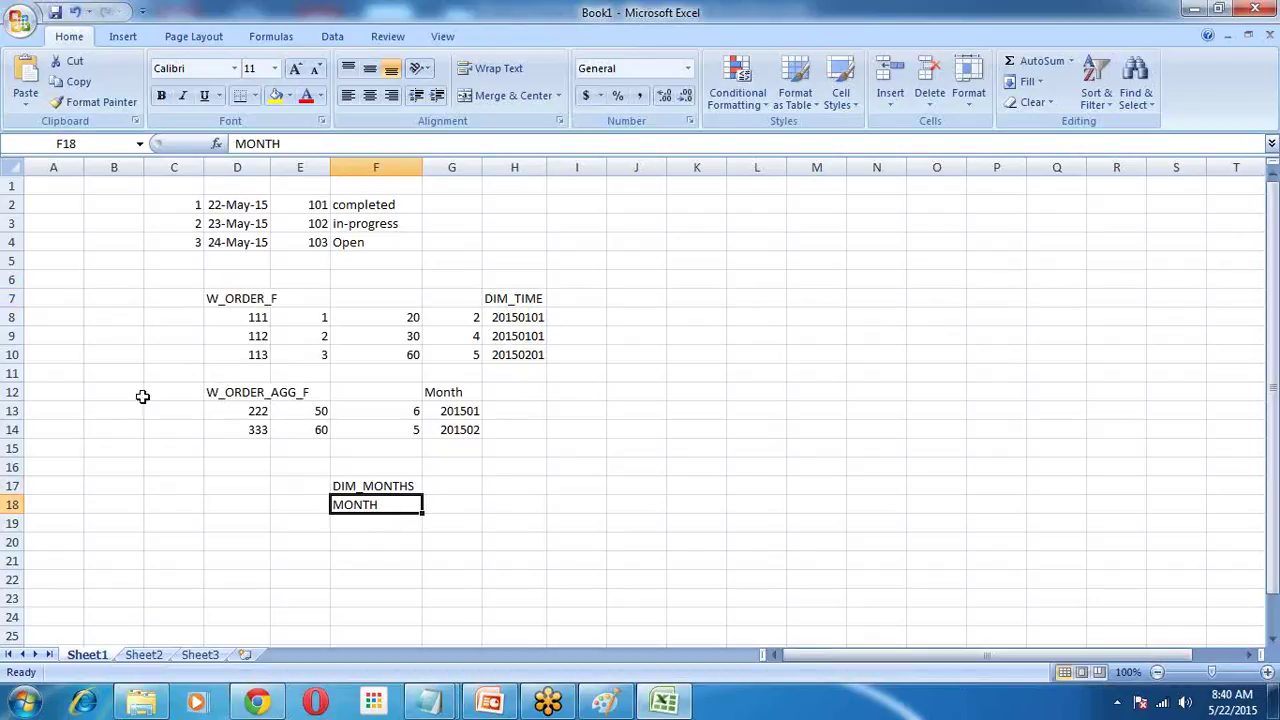
left_click_drag(192, 392, 463, 437)
left_click(448, 504)
left_click_drag(352, 486, 392, 508)
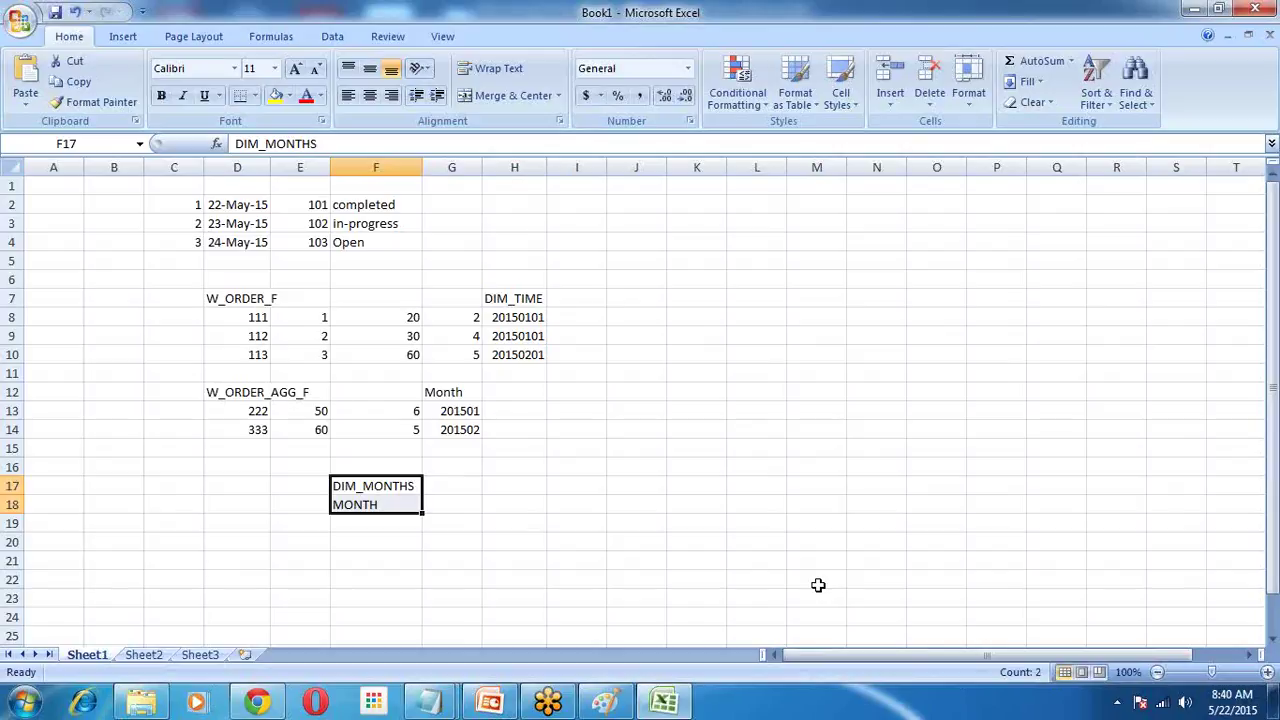
left_click(432, 488)
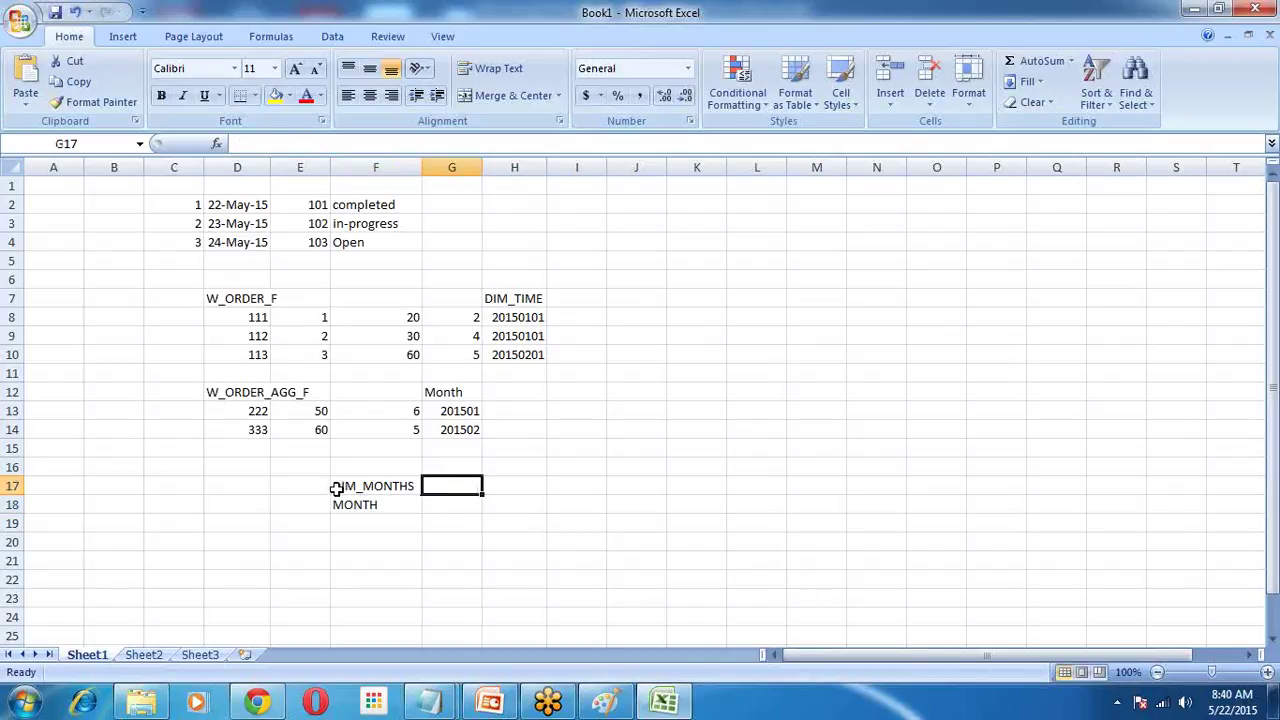
left_click(343, 488)
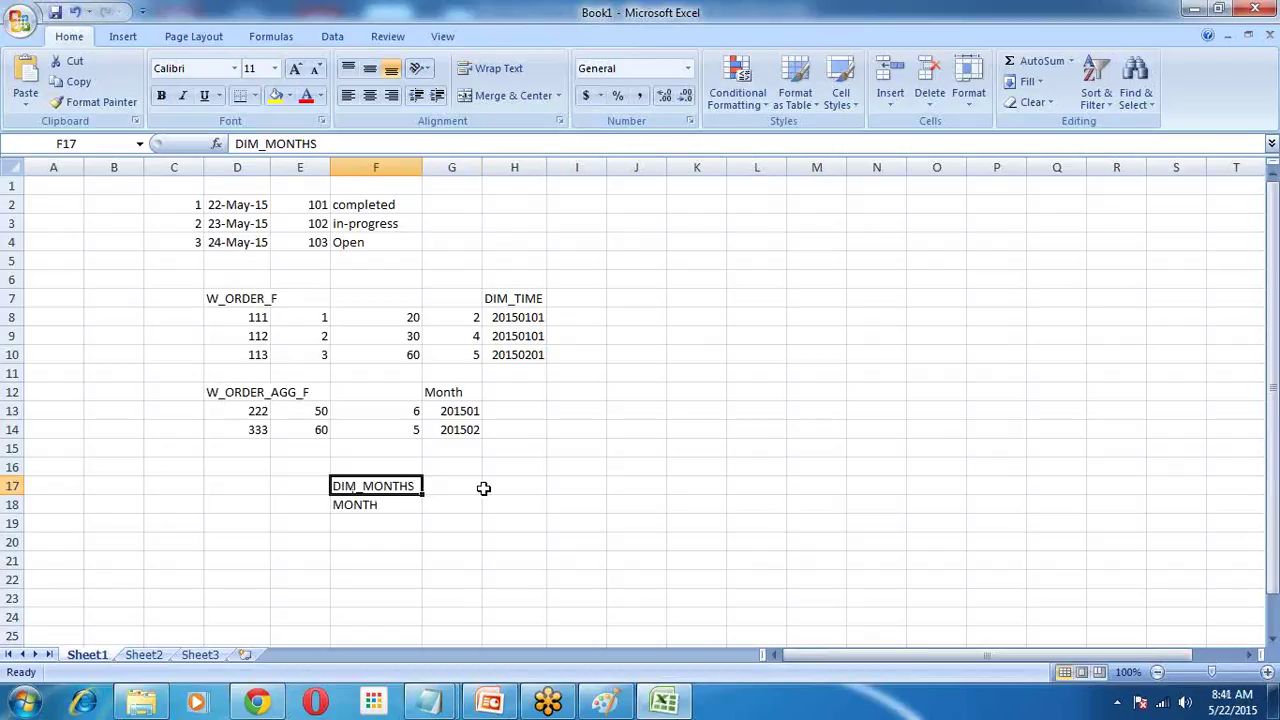
left_click_drag(491, 299, 530, 297)
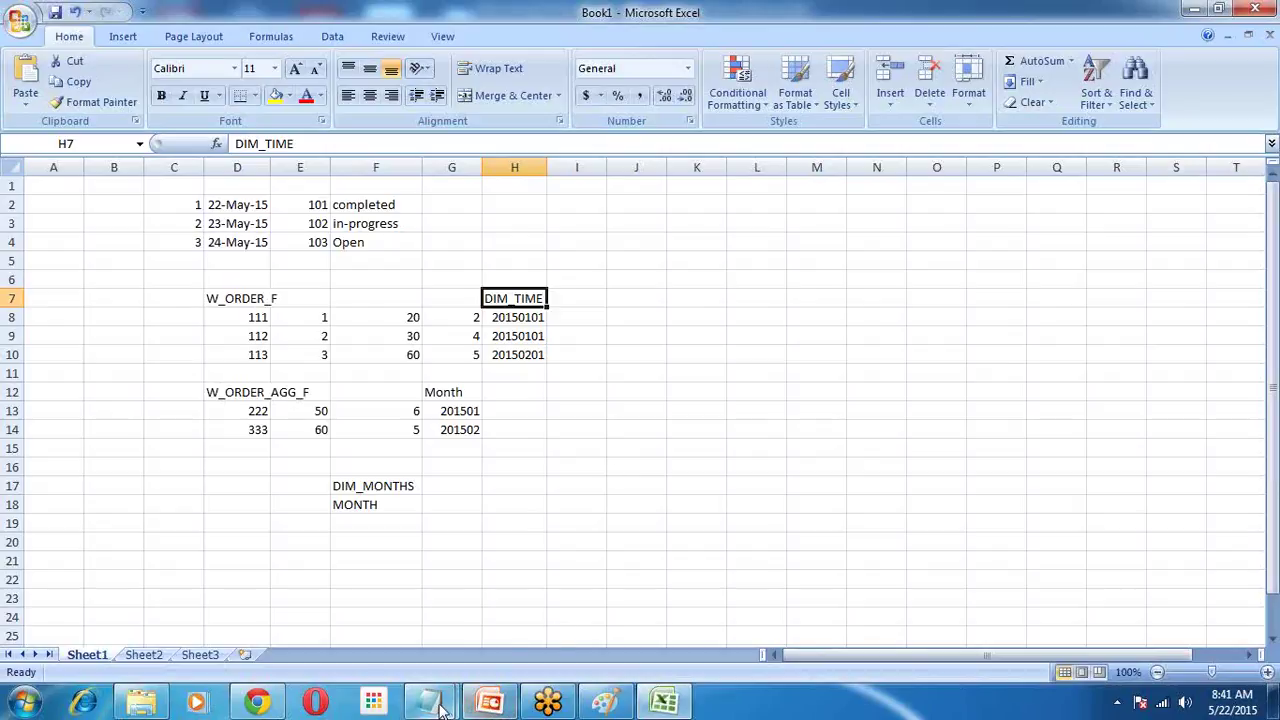
Step: Switch to Notepad and add the line "content" under the Aggregate tables heading
mouse_move(429, 703)
left_click(459, 652)
type("content")
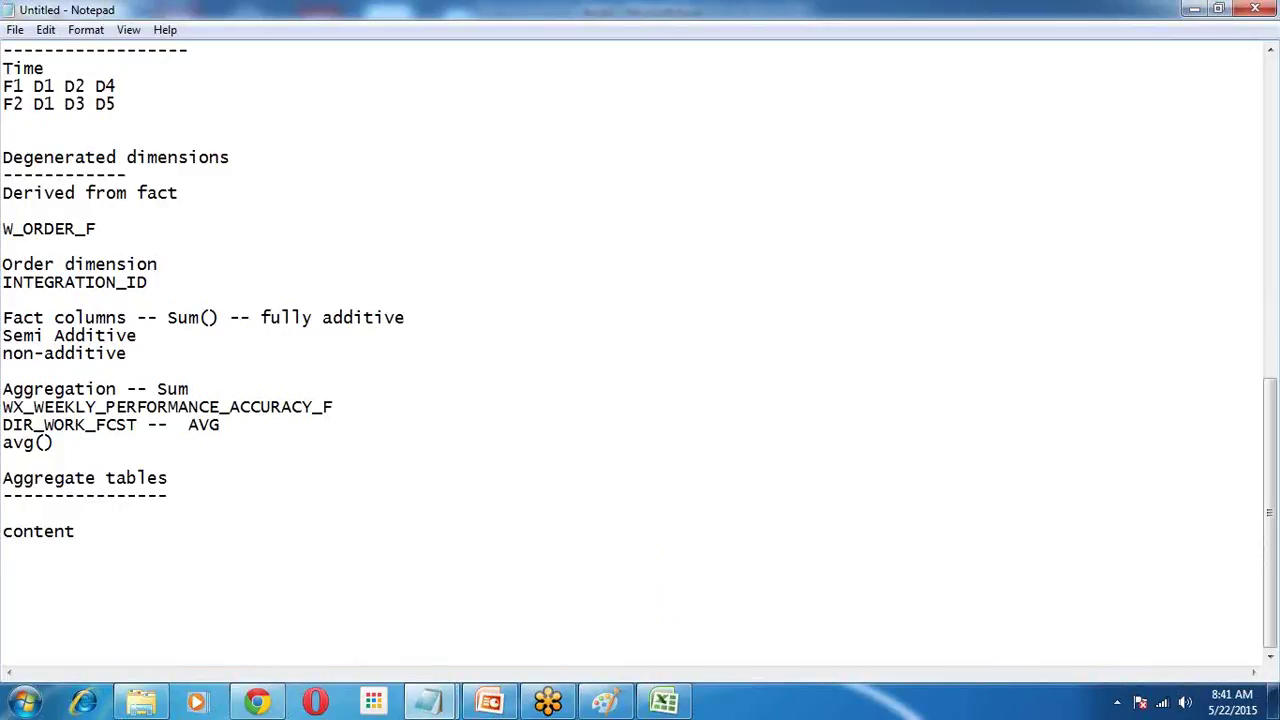
key("Return")
left_click_drag(86, 534, 2, 533)
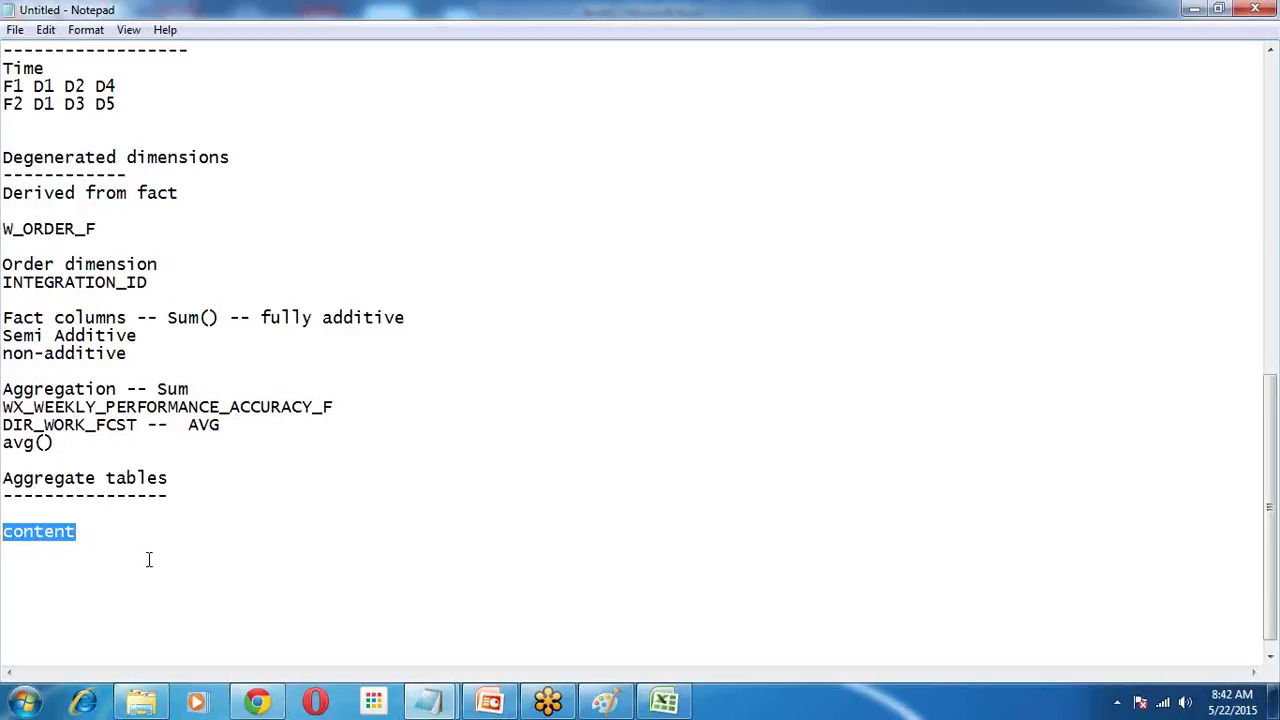
scroll(148, 560, "up", 1)
left_click(108, 587)
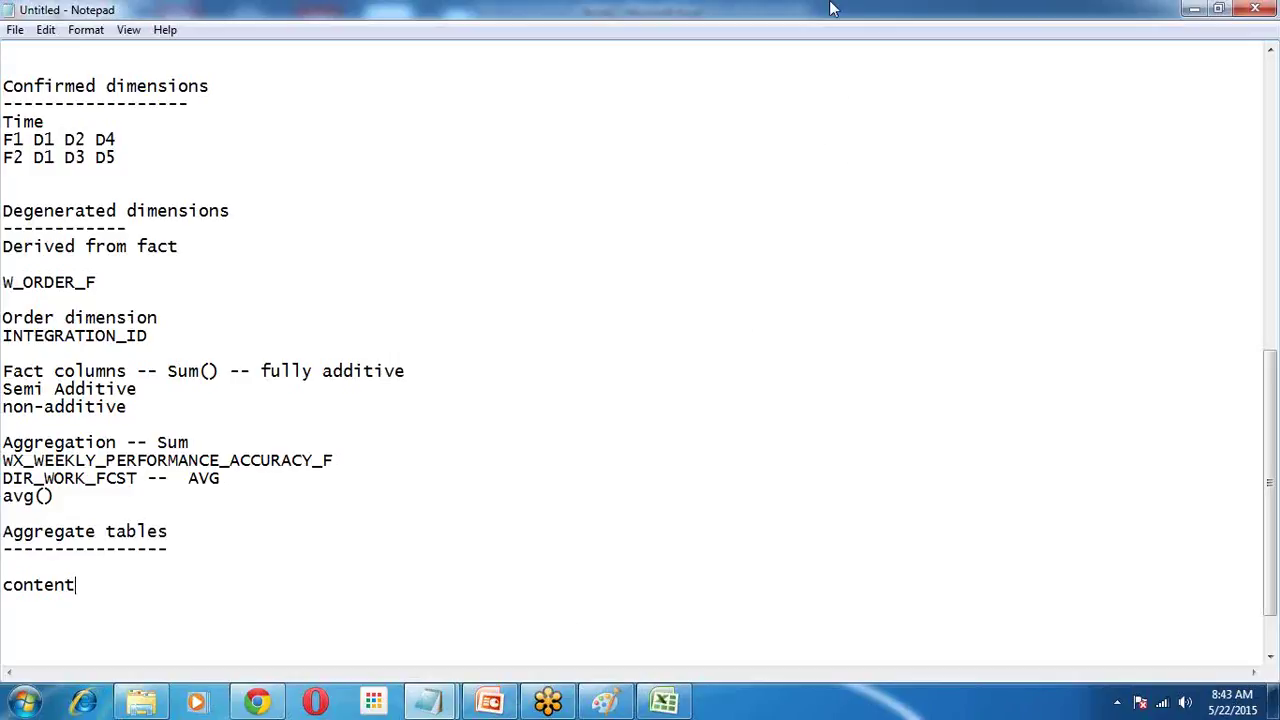
Step: Return to Excel and review the W_ORDER_AGG_F title together with the DIM_TIME and DIM_MONTHS labels
left_click(664, 697)
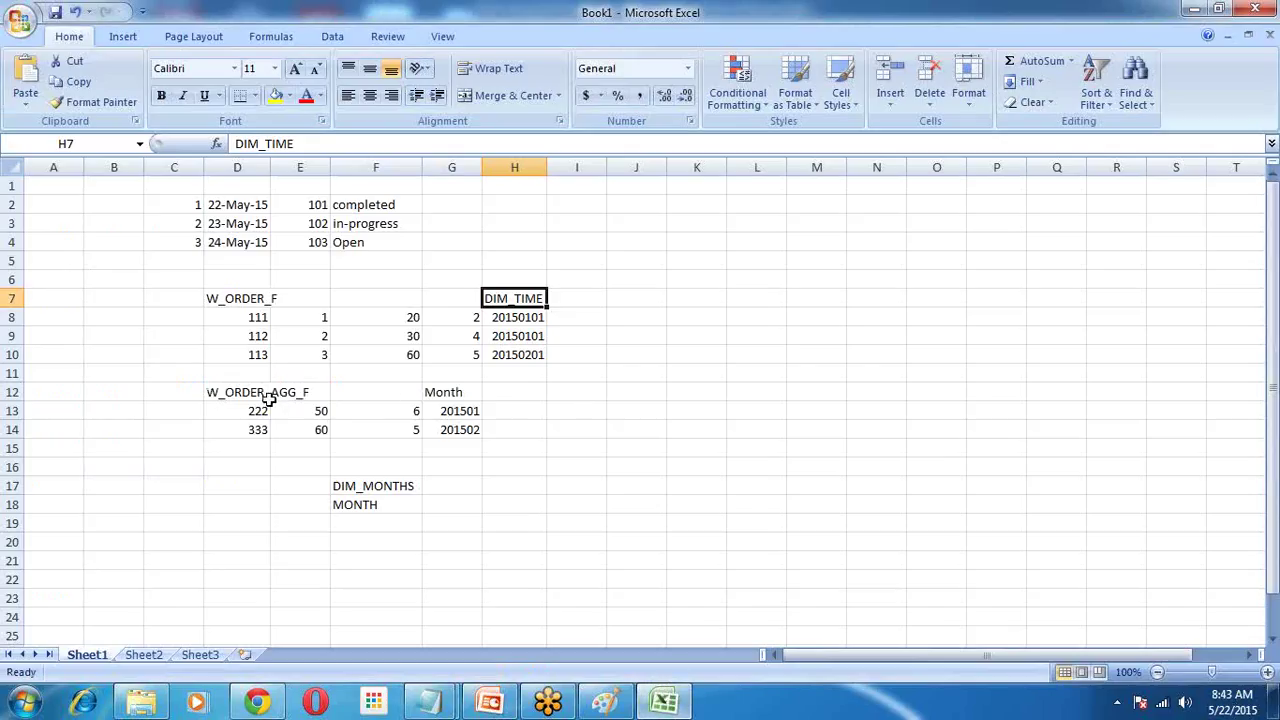
left_click_drag(208, 393, 318, 390)
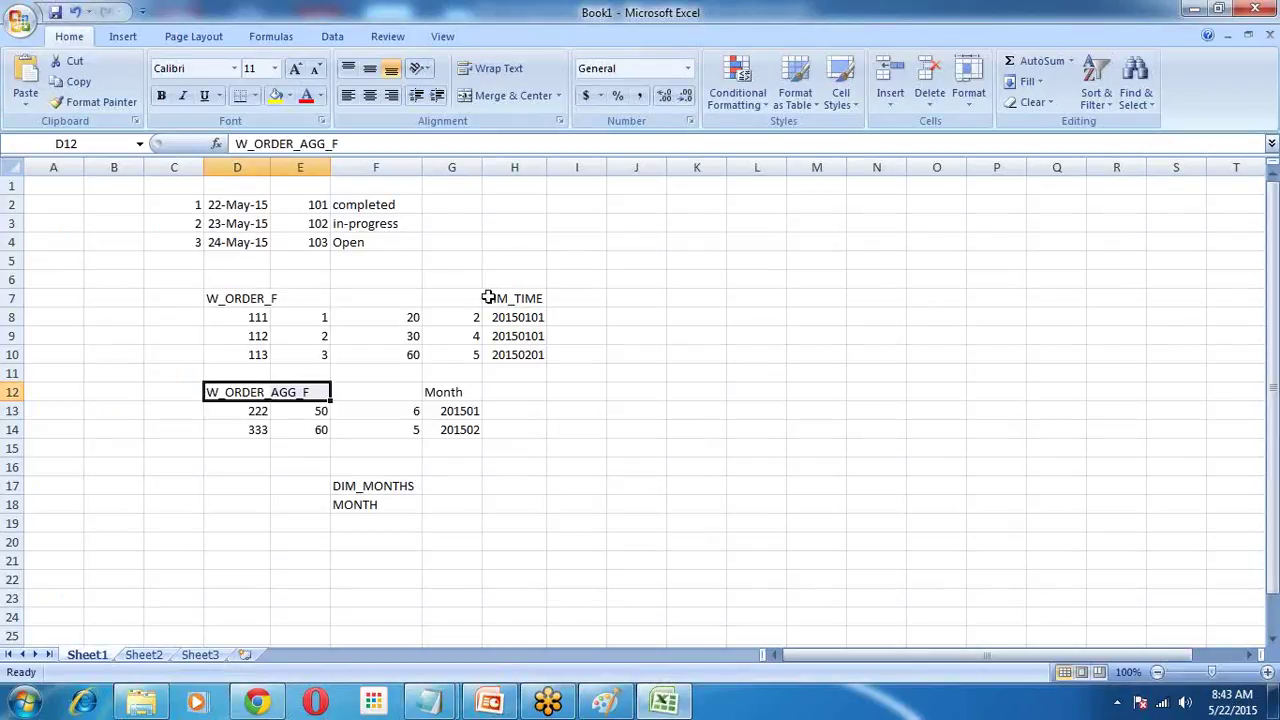
left_click(490, 297)
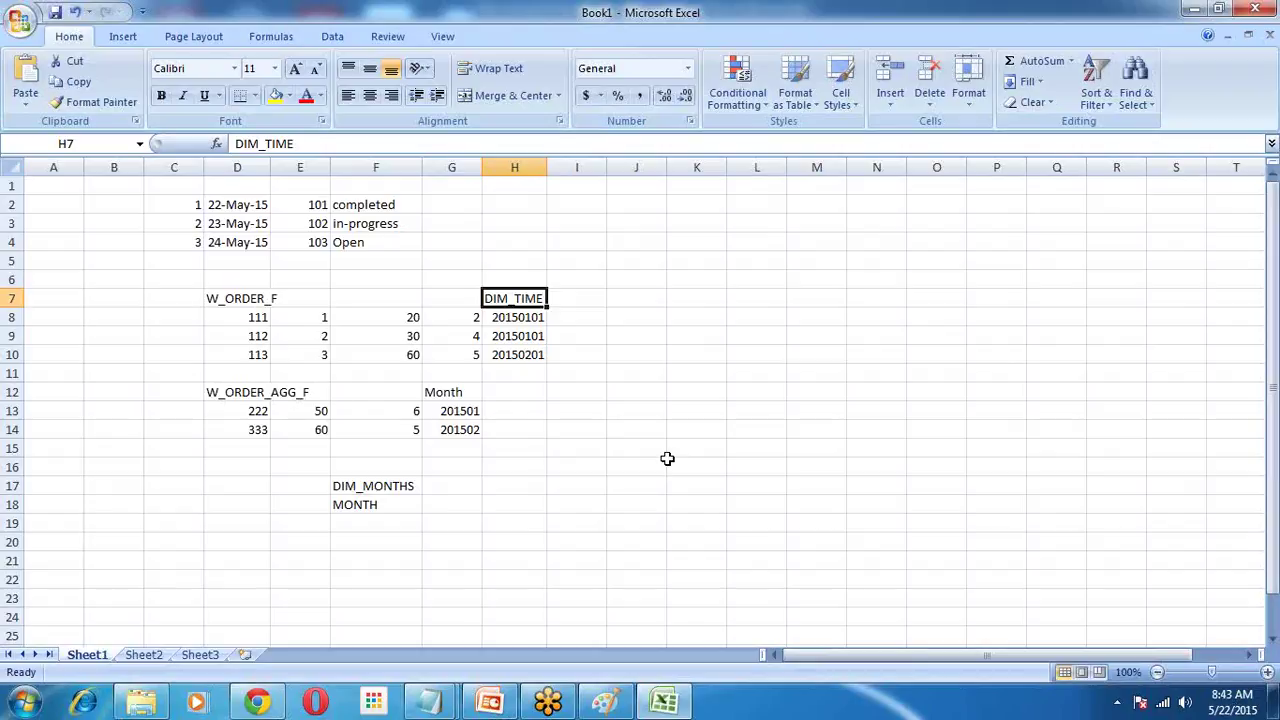
left_click(368, 489)
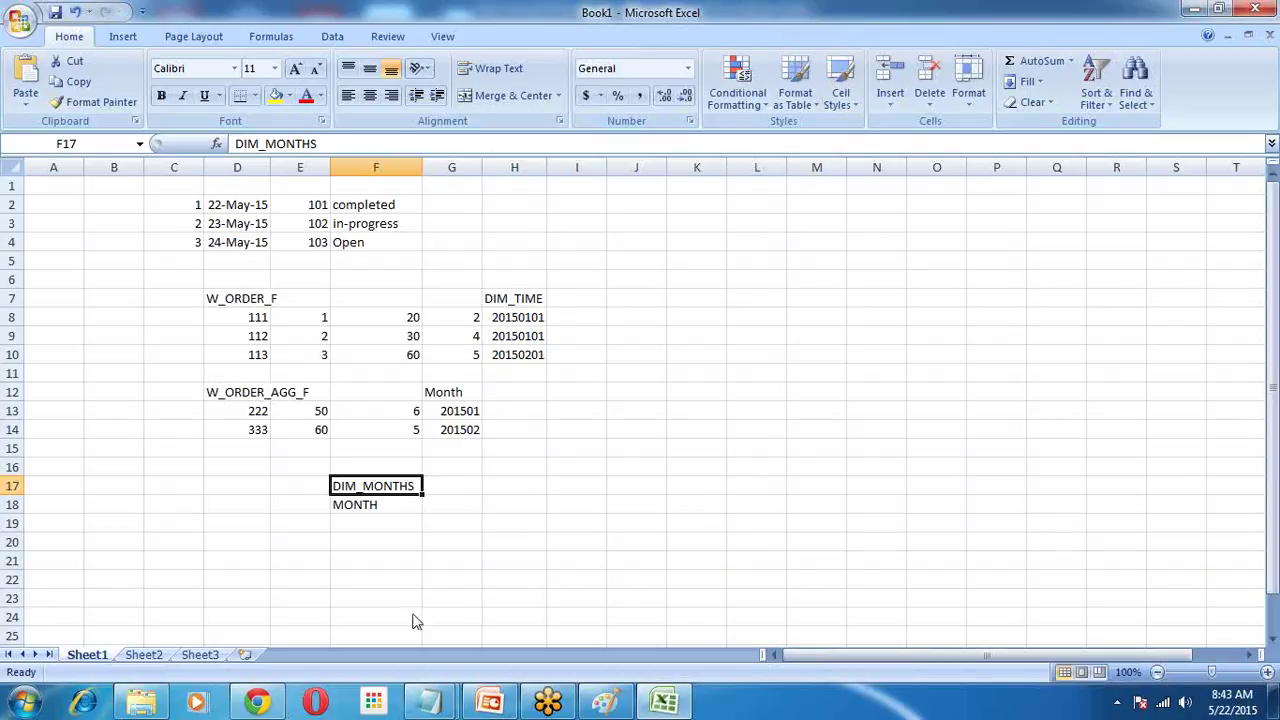
left_click(401, 577)
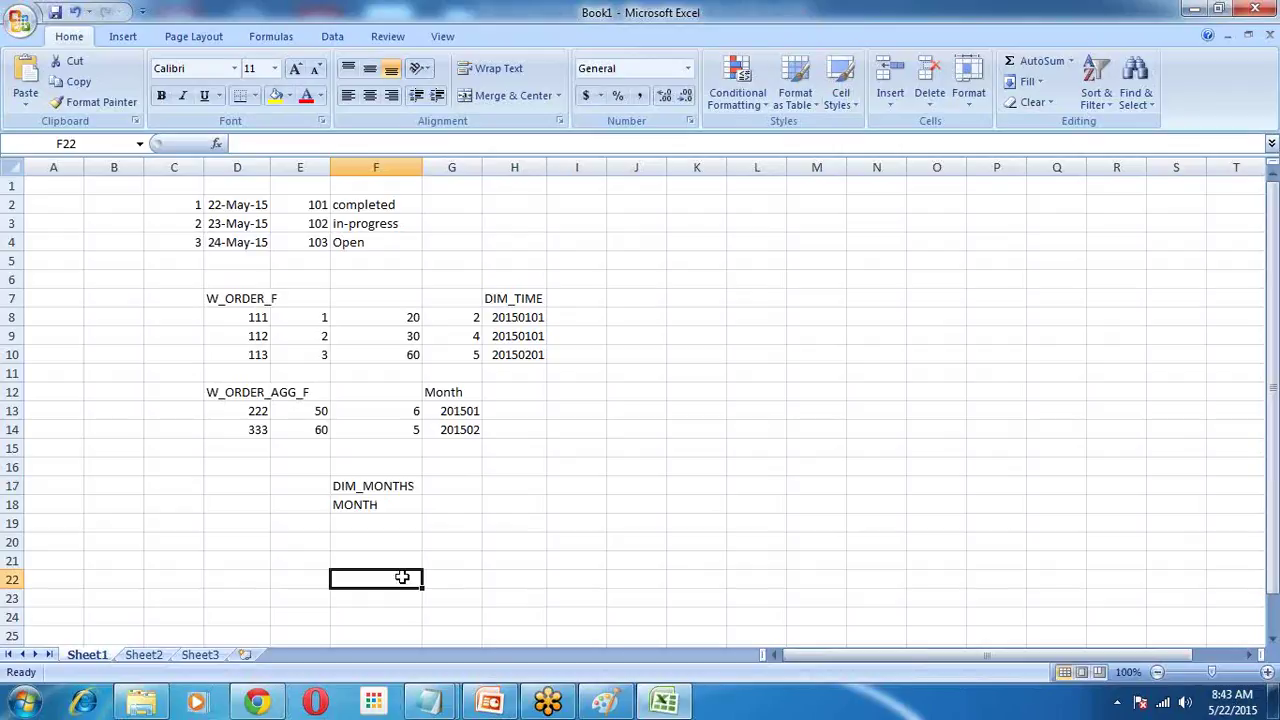
Step: Switch to the Dimension Modeling presentation in PowerPoint
left_click(490, 702)
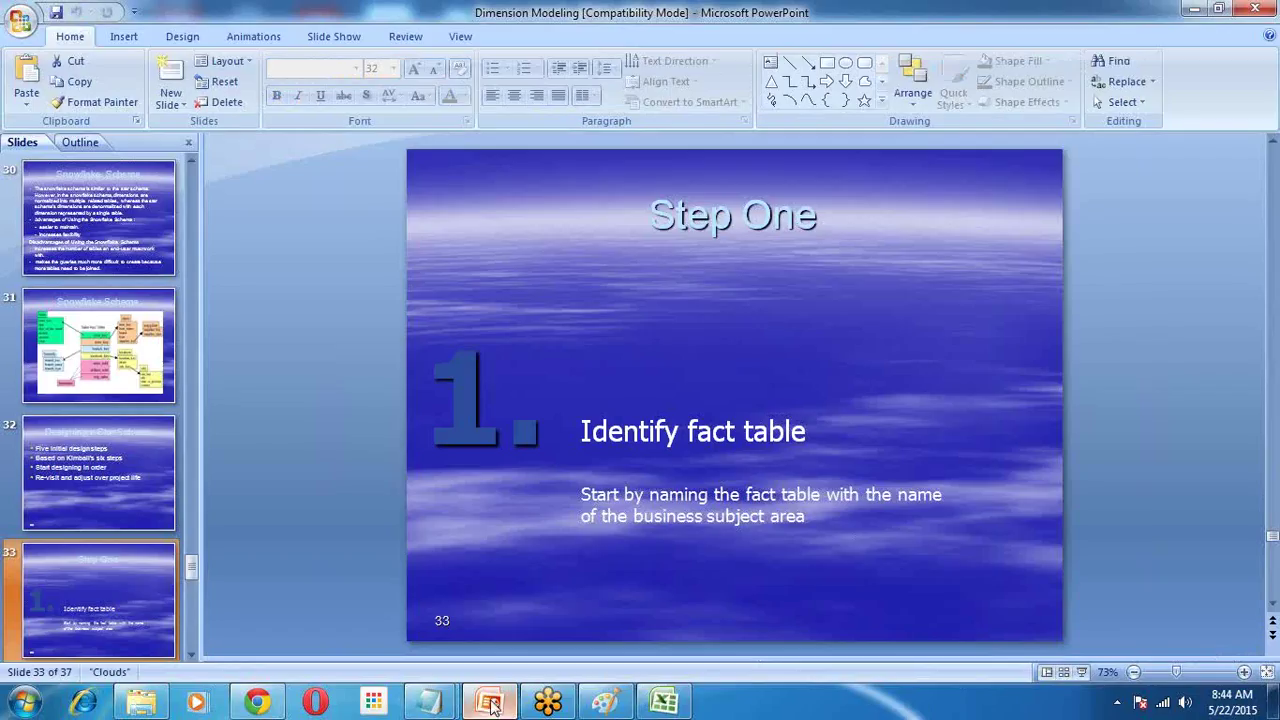